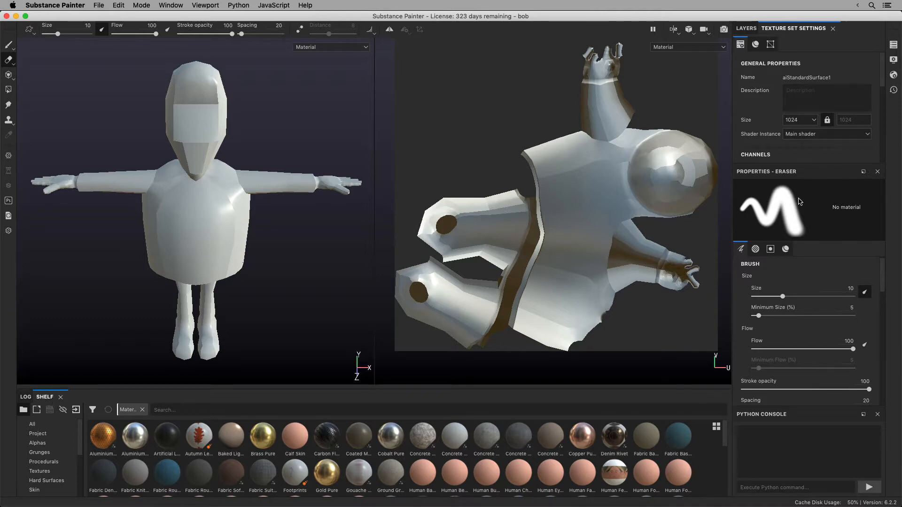
Activate the Paint tool and hide the docked panels to enlarge the 3D and 2D viewports
{"action": "key", "text": "1"}
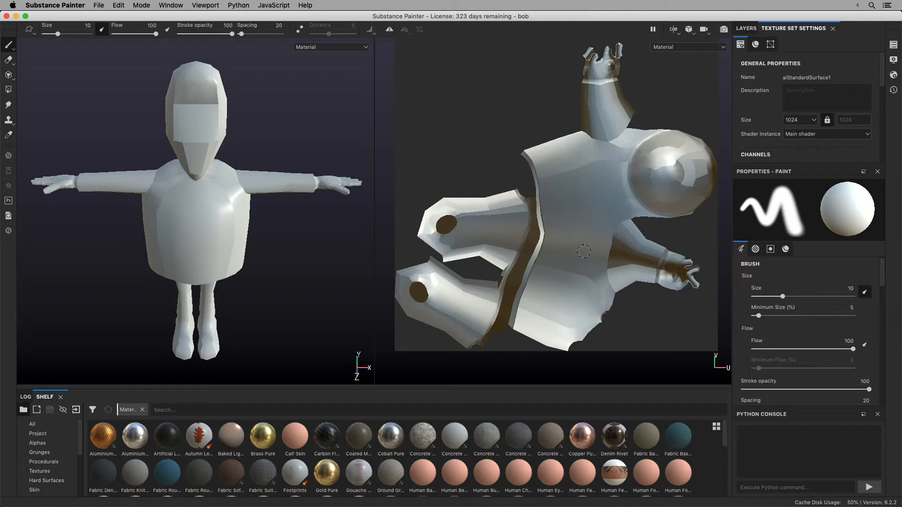
{"action": "key", "text": "Tab"}
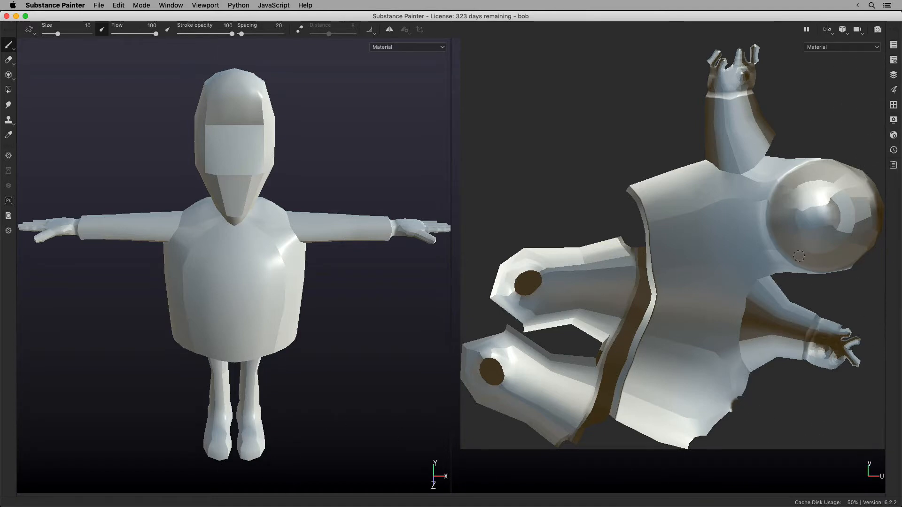
{"action": "key", "text": "Tab"}
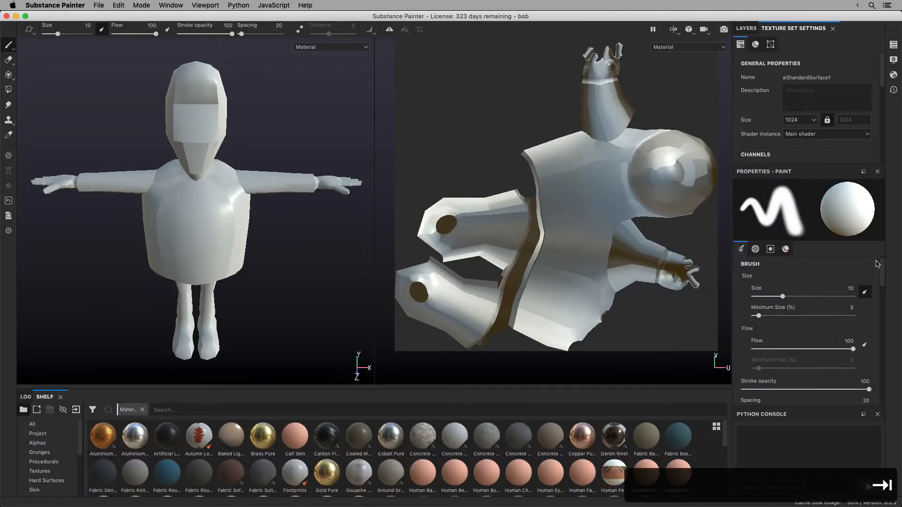
{"action": "key", "text": "Tab"}
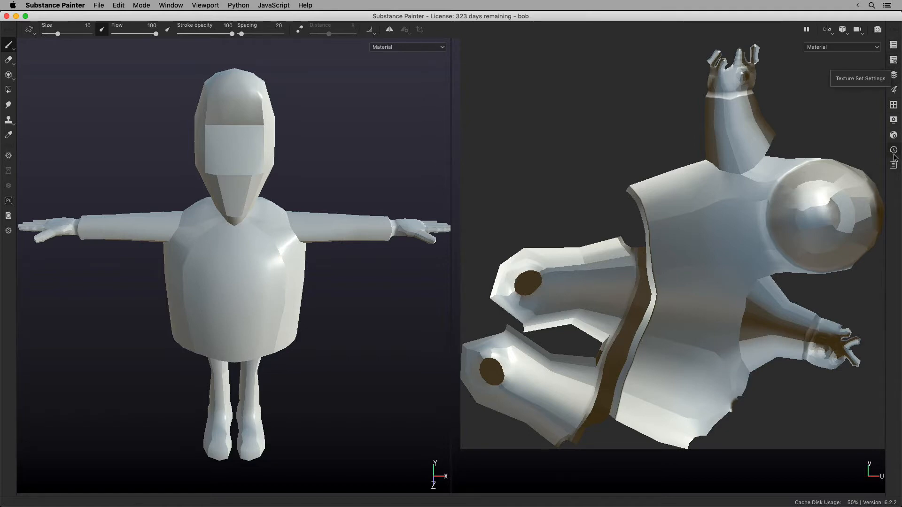
Open the floating shelf, browse its materials, alphas, grunges, procedurals and brushes, and close it again
{"action": "left_click", "coordinate": [894, 106]}
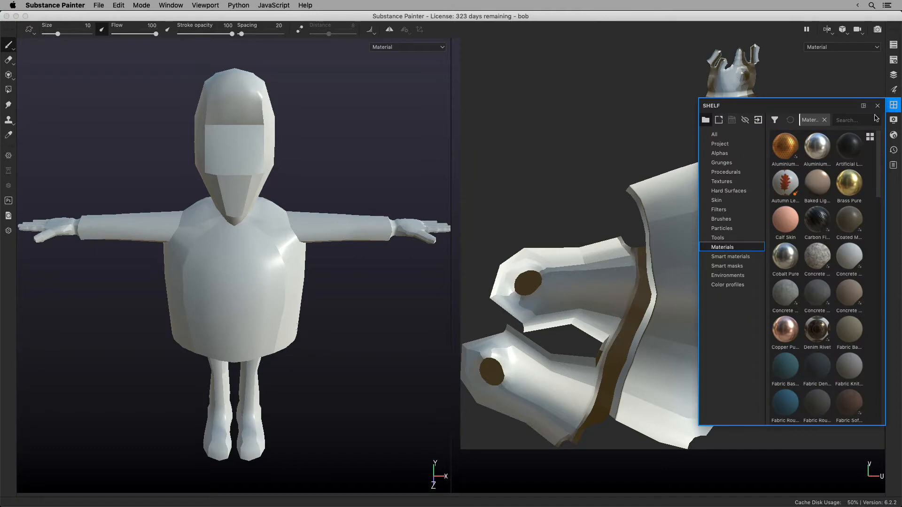
{"action": "mouse_move", "coordinate": [841, 134]}
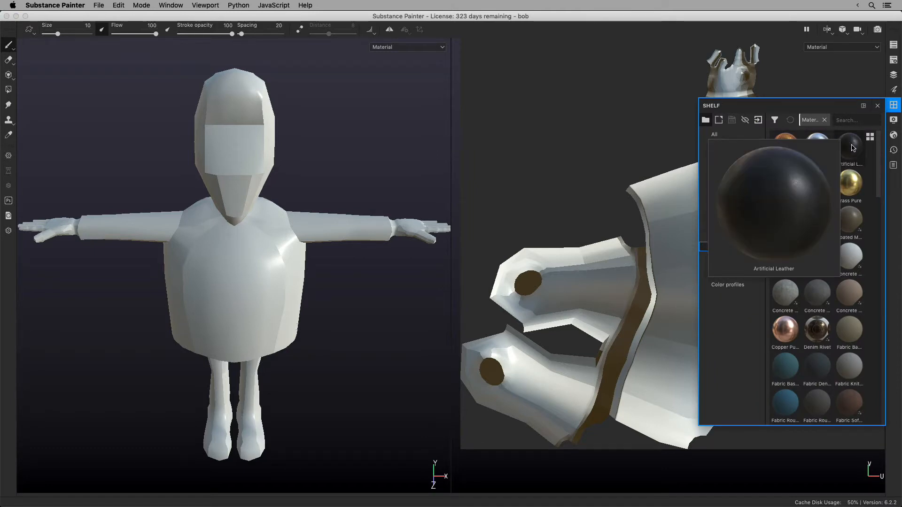
{"action": "mouse_move", "coordinate": [850, 185]}
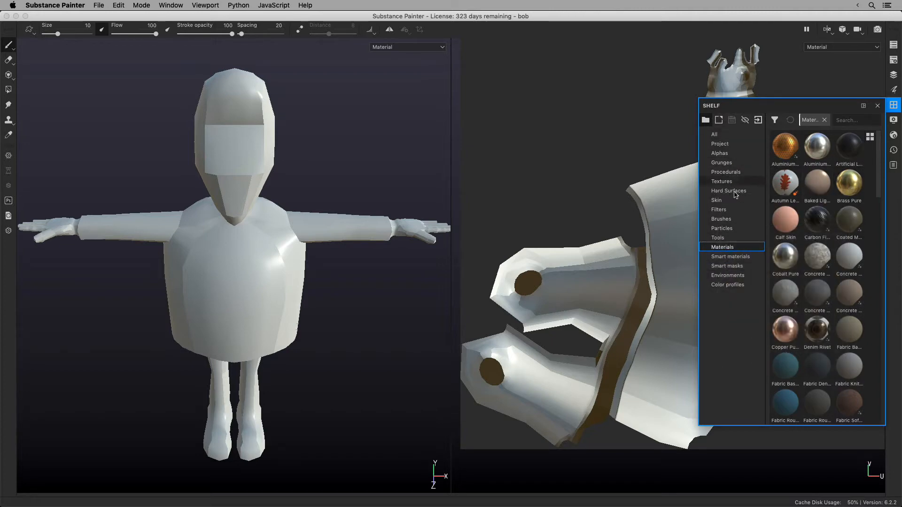
{"action": "left_click", "coordinate": [725, 153]}
{"action": "left_click", "coordinate": [739, 164]}
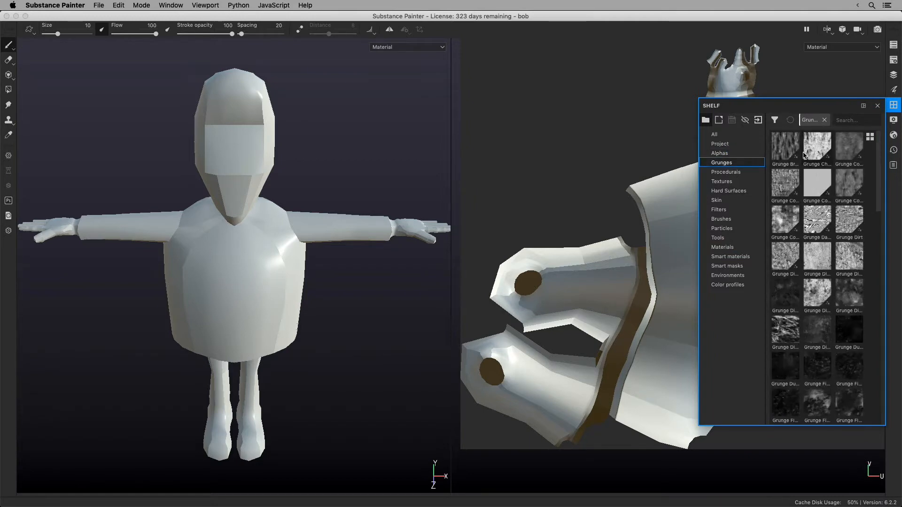
{"action": "left_click", "coordinate": [738, 171]}
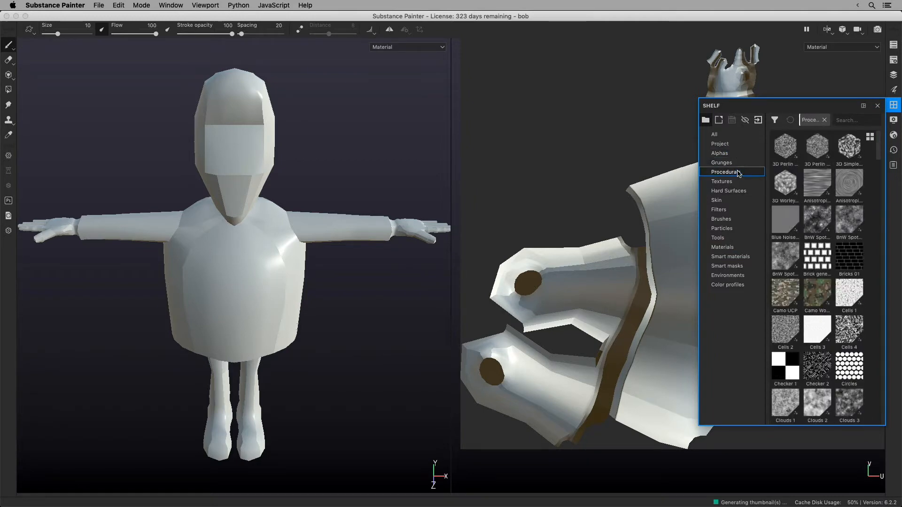
{"action": "left_click", "coordinate": [735, 219]}
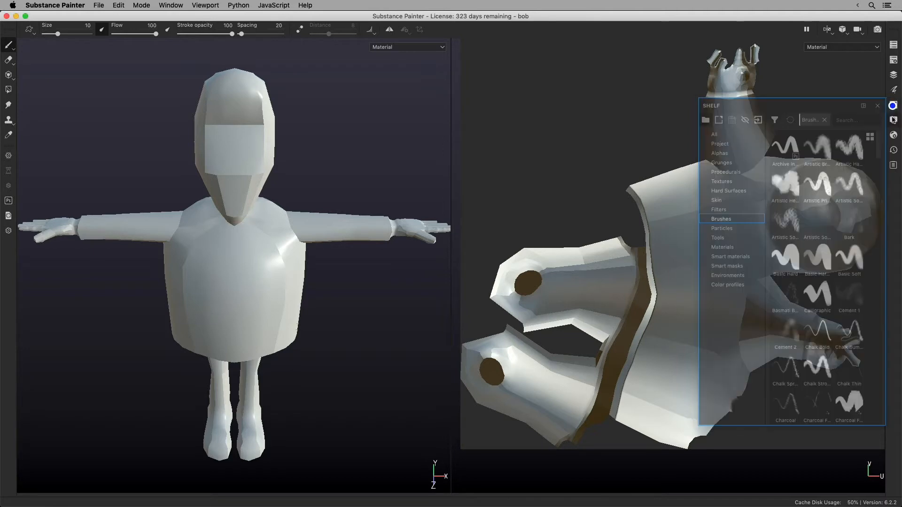
{"action": "left_click", "coordinate": [878, 106]}
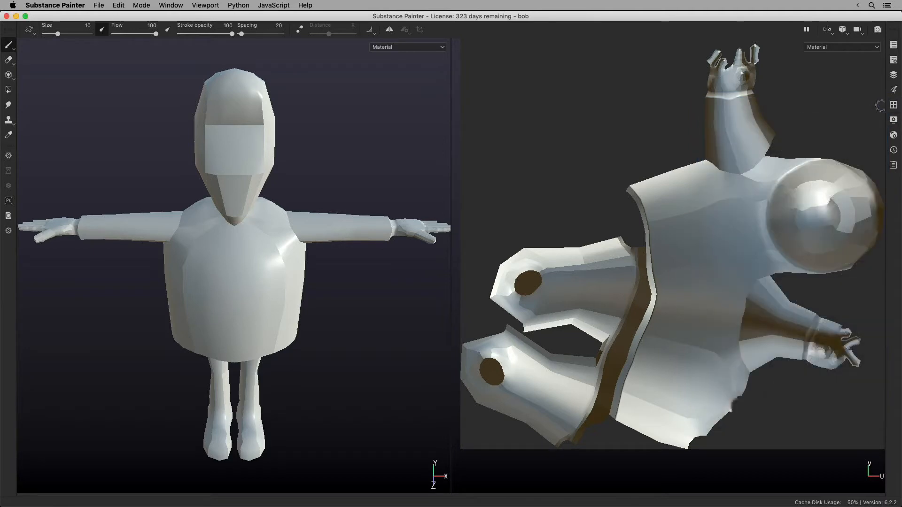
Examine the whole character model from the back, side and front in the 3D view, with the docked panels hidden
{"action": "key", "text": "Tab"}
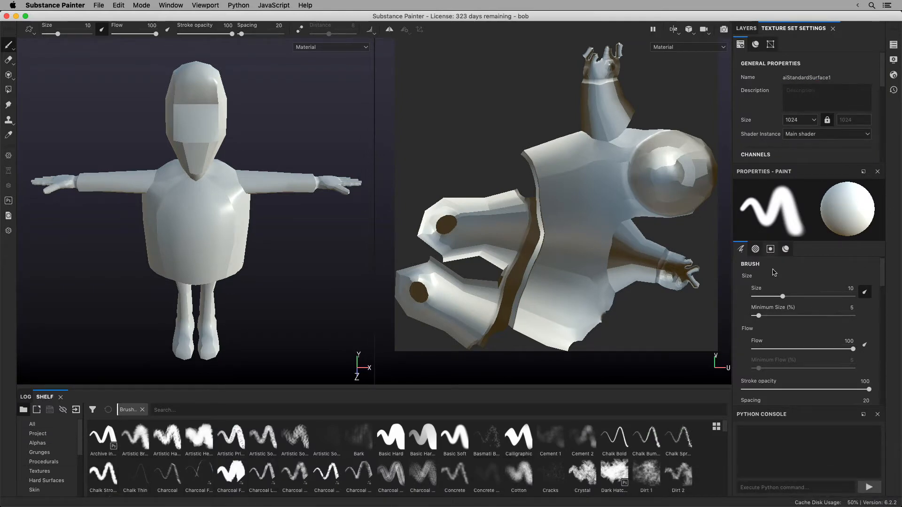
{"action": "key", "text": "Tab"}
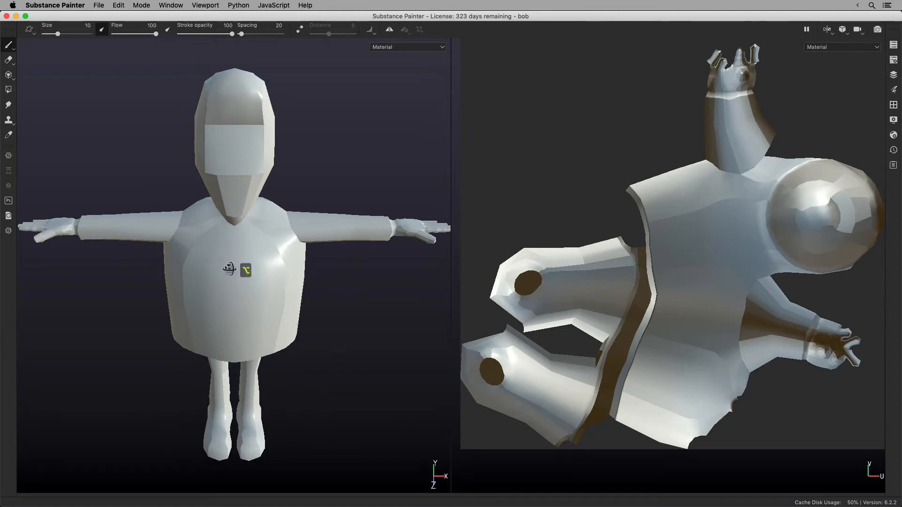
{"action": "mouse_move", "coordinate": [240, 264]}
{"action": "left_mouse_down", "text": "alt"}
{"action": "mouse_move", "coordinate": [337, 261]}
{"action": "mouse_move", "coordinate": [277, 297]}
{"action": "mouse_move", "coordinate": [282, 285]}
{"action": "mouse_move", "coordinate": [350, 267]}
{"action": "mouse_move", "coordinate": [334, 284]}
{"action": "mouse_move", "coordinate": [250, 289]}
{"action": "mouse_move", "coordinate": [295, 277]}
{"action": "left_mouse_up", "text": "alt"}
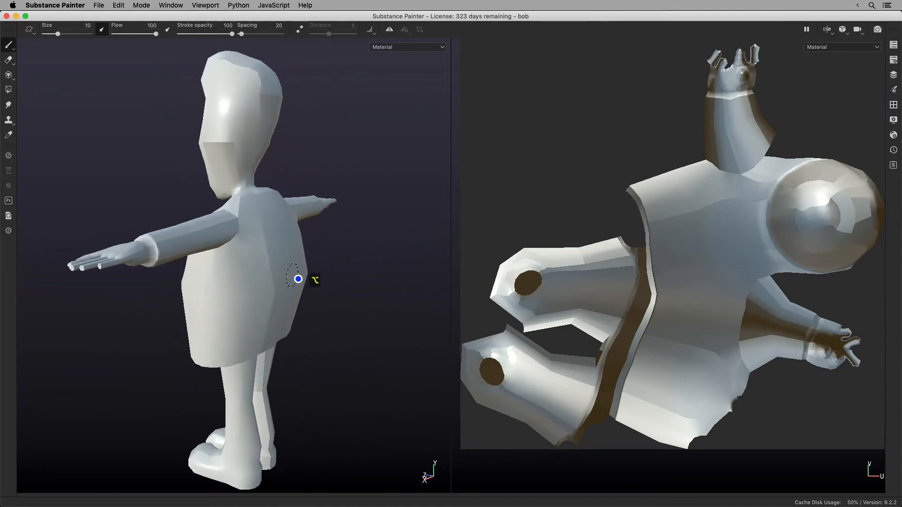
{"action": "right_click_drag", "start_coordinate": [247, 289], "coordinate": [321, 279], "text": "alt"}
{"action": "middle_click_drag", "start_coordinate": [280, 275], "coordinate": [279, 295], "text": "alt"}
{"action": "left_click_drag", "start_coordinate": [279, 295], "coordinate": [182, 298], "text": "alt"}
{"action": "middle_click_drag", "start_coordinate": [260, 284], "coordinate": [249, 264], "text": "alt"}
{"action": "left_click_drag", "start_coordinate": [231, 288], "coordinate": [262, 289], "text": "alt"}
{"action": "middle_click_drag", "start_coordinate": [262, 290], "coordinate": [300, 288], "text": "alt"}
{"action": "right_click_drag", "start_coordinate": [277, 273], "coordinate": [256, 316], "text": "alt"}
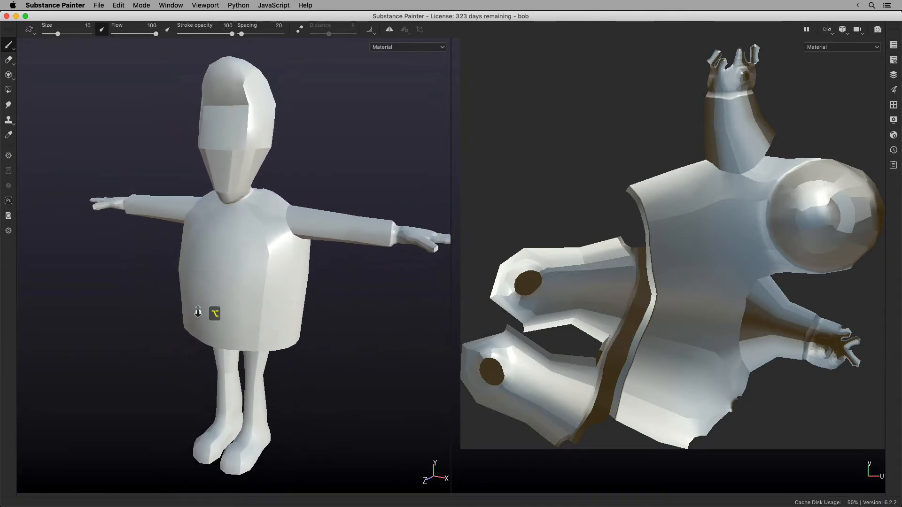
{"action": "right_click_drag", "start_coordinate": [311, 309], "coordinate": [169, 323], "text": "alt"}
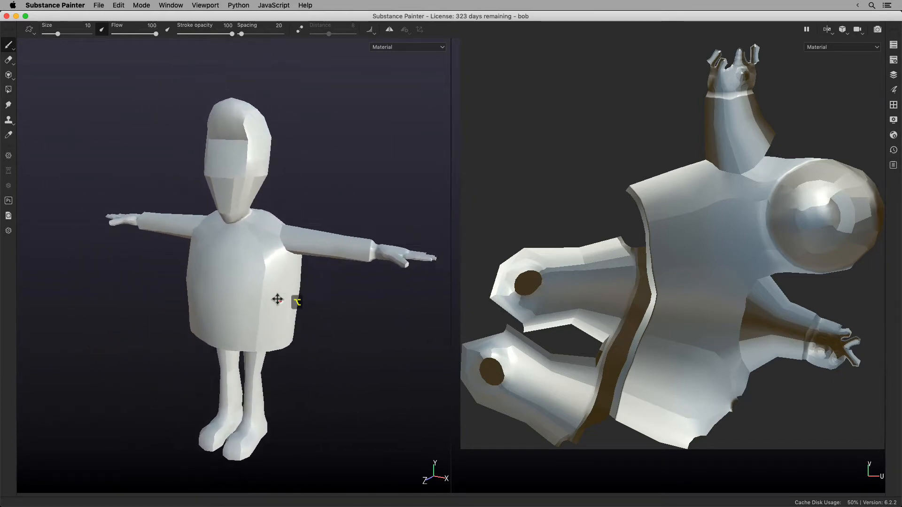
{"action": "middle_click_drag", "start_coordinate": [278, 300], "coordinate": [254, 301], "text": "alt"}
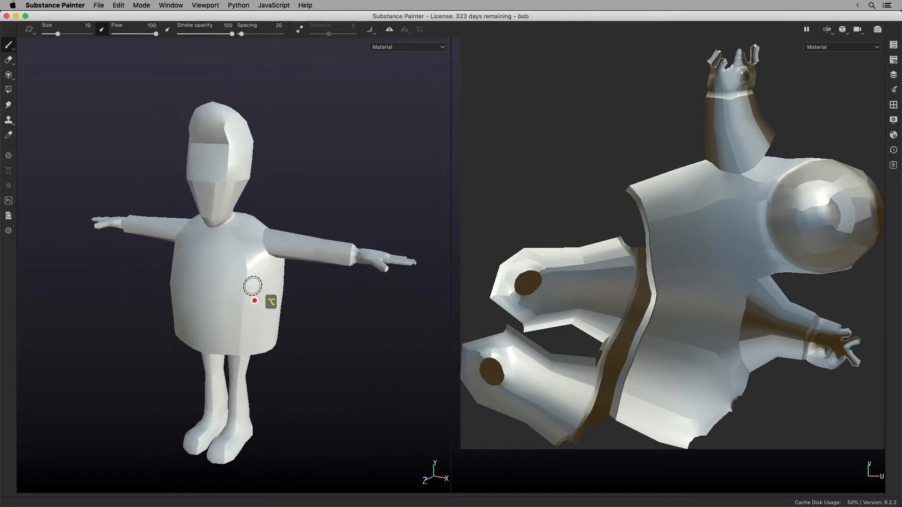
Inspect the character's chest, shoulder and neck area close up in the 3D view
{"action": "left_click_drag", "start_coordinate": [254, 300], "coordinate": [348, 281], "text": "alt"}
{"action": "mouse_move", "coordinate": [266, 293]}
{"action": "middle_mouse_down", "text": "alt"}
{"action": "mouse_move", "coordinate": [296, 288]}
{"action": "mouse_move", "coordinate": [280, 289]}
{"action": "middle_mouse_up", "text": "alt"}
{"action": "right_click_drag", "start_coordinate": [319, 292], "coordinate": [439, 295], "text": "alt"}
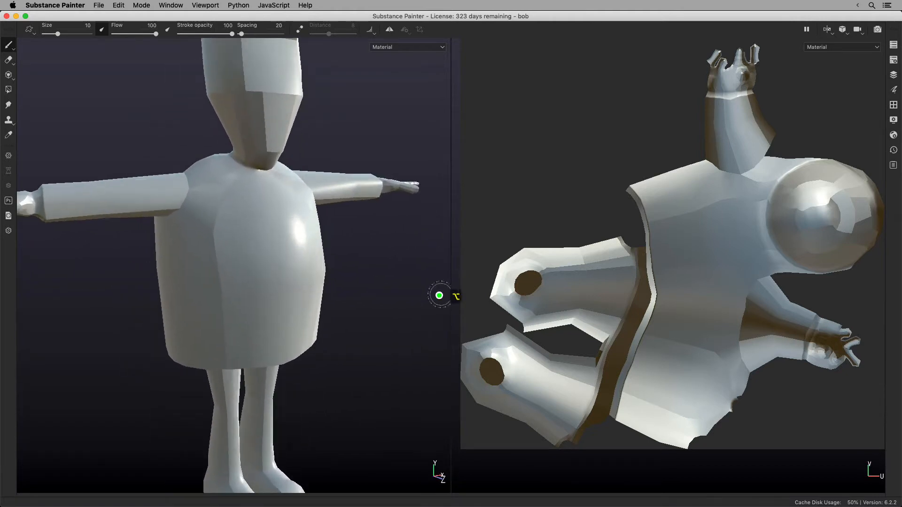
{"action": "middle_click_drag", "start_coordinate": [304, 298], "coordinate": [362, 242], "text": "alt"}
{"action": "right_click_drag", "start_coordinate": [345, 257], "coordinate": [398, 259], "text": "alt"}
{"action": "middle_click_drag", "start_coordinate": [326, 269], "coordinate": [307, 342], "text": "alt"}
{"action": "right_click_drag", "start_coordinate": [324, 331], "coordinate": [420, 325], "text": "alt"}
{"action": "middle_click_drag", "start_coordinate": [304, 320], "coordinate": [293, 370], "text": "alt"}
{"action": "left_click_drag", "start_coordinate": [286, 291], "coordinate": [288, 334], "text": "alt"}
{"action": "middle_click_drag", "start_coordinate": [290, 329], "coordinate": [326, 354], "text": "alt"}
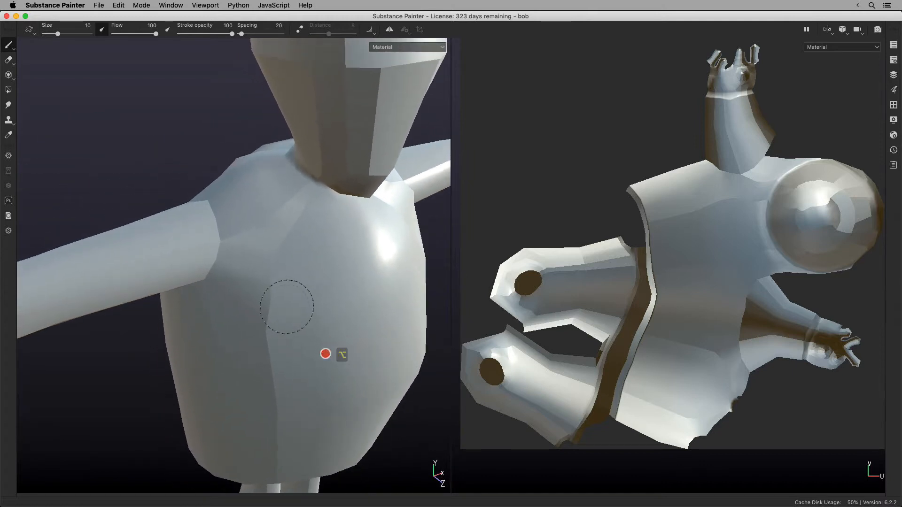
{"action": "middle_click_drag", "start_coordinate": [287, 306], "coordinate": [286, 323], "text": "alt"}
{"action": "left_click_drag", "start_coordinate": [287, 318], "coordinate": [294, 336], "text": "alt"}
{"action": "middle_click_drag", "start_coordinate": [300, 330], "coordinate": [265, 341], "text": "alt"}
{"action": "mouse_move", "coordinate": [269, 337]}
{"action": "left_mouse_down", "text": "alt"}
{"action": "mouse_move", "coordinate": [299, 323]}
{"action": "mouse_move", "coordinate": [273, 320]}
{"action": "mouse_move", "coordinate": [288, 294]}
{"action": "mouse_move", "coordinate": [277, 300]}
{"action": "left_mouse_up", "text": "alt"}
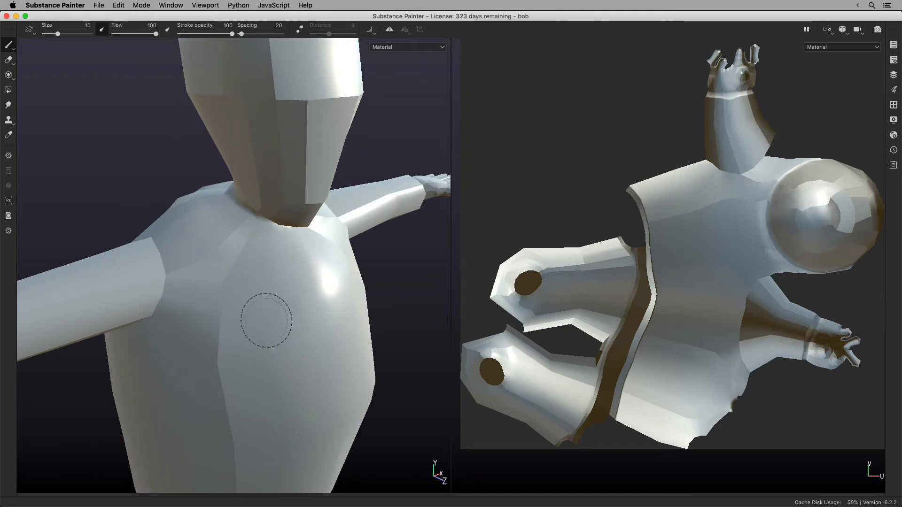
View the on-screen shortcut hints for each of the modifier keys
{"action": "key", "text": "alt"}
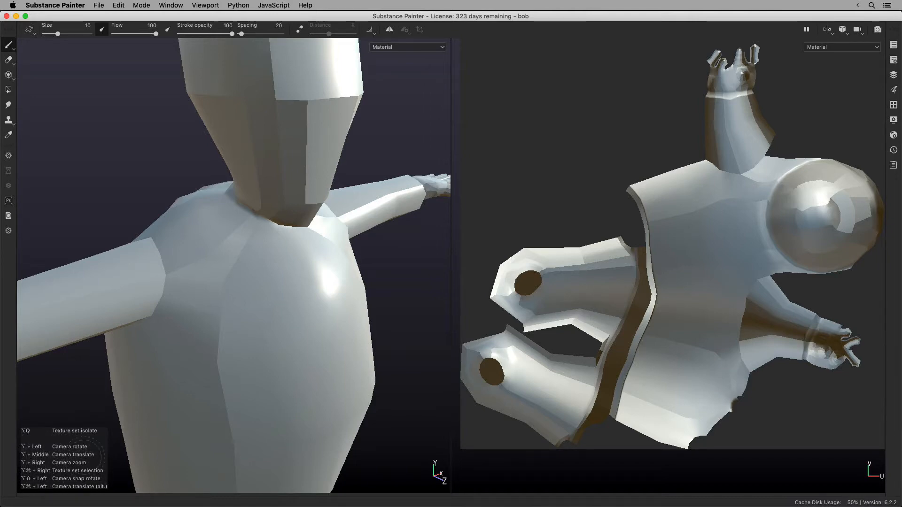
{"action": "key", "text": "super"}
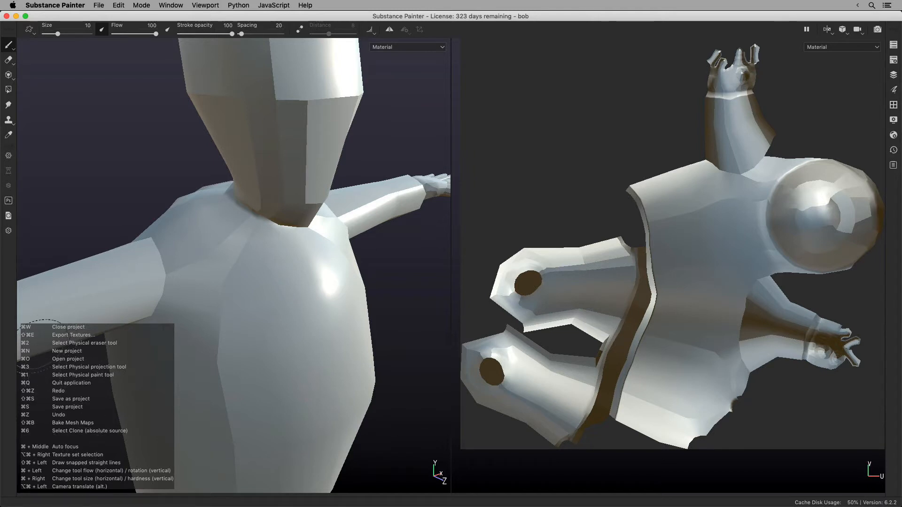
{"action": "key", "text": "shift"}
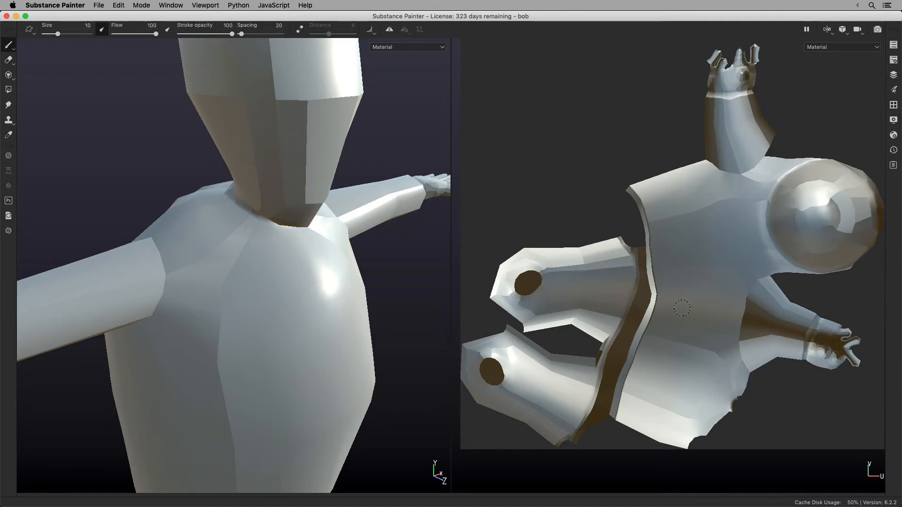
Try the 3D-only and 2D-only viewport layouts, and settle on showing only the 3D view of the character's upper body
{"action": "mouse_move", "coordinate": [698, 260]}
{"action": "middle_mouse_down", "text": "alt"}
{"action": "mouse_move", "coordinate": [684, 294]}
{"action": "mouse_move", "coordinate": [680, 257]}
{"action": "mouse_move", "coordinate": [704, 273]}
{"action": "mouse_move", "coordinate": [699, 268]}
{"action": "middle_mouse_up", "text": "alt"}
{"action": "mouse_move", "coordinate": [696, 263]}
{"action": "right_mouse_down", "text": "alt"}
{"action": "mouse_move", "coordinate": [767, 275]}
{"action": "mouse_move", "coordinate": [768, 266]}
{"action": "mouse_move", "coordinate": [664, 251]}
{"action": "mouse_move", "coordinate": [669, 260]}
{"action": "right_mouse_up", "text": "alt"}
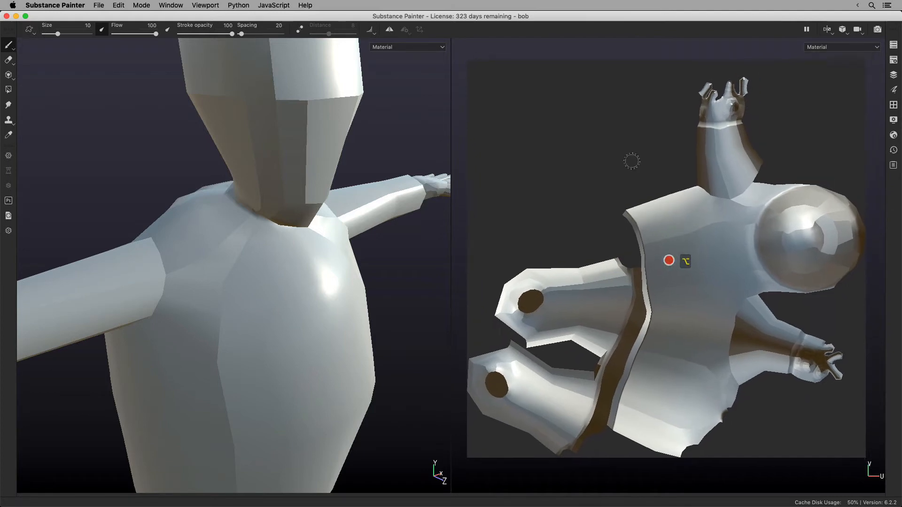
{"action": "left_click", "coordinate": [827, 34]}
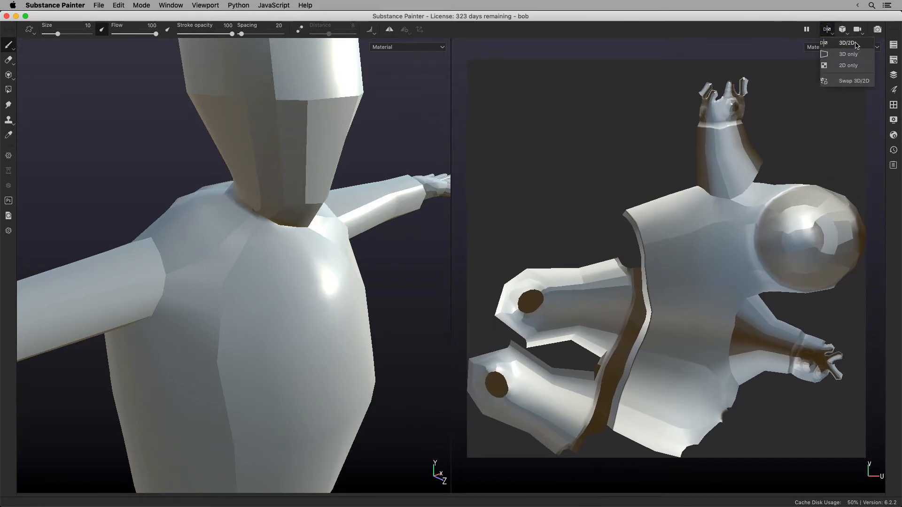
{"action": "left_click", "coordinate": [859, 55]}
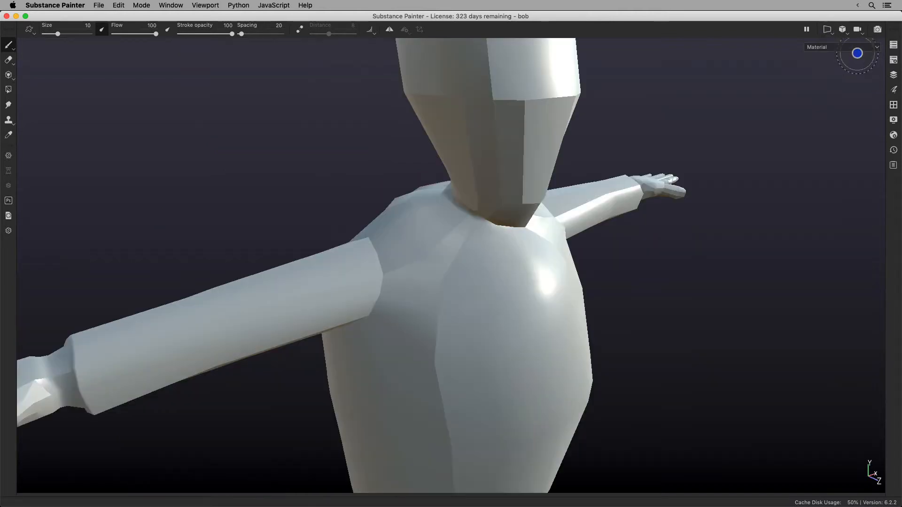
{"action": "left_click", "coordinate": [826, 29]}
{"action": "left_click", "coordinate": [852, 66]}
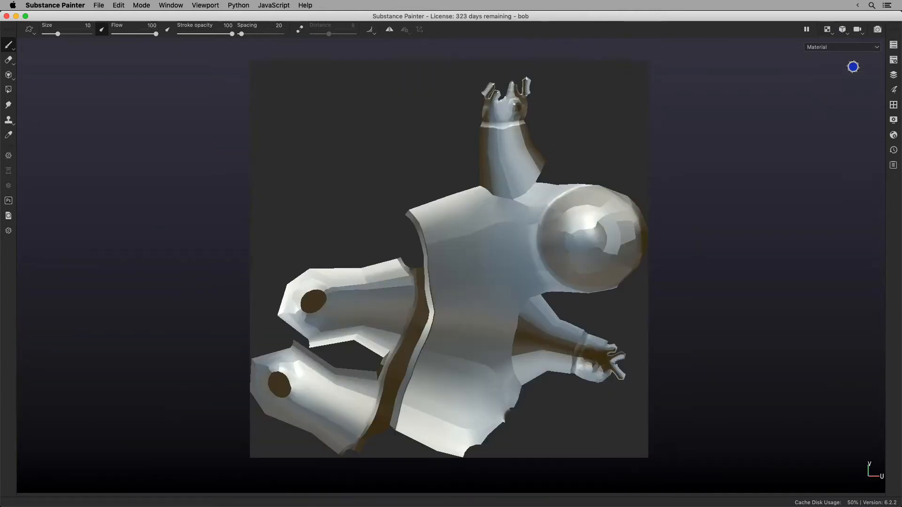
{"action": "left_click", "coordinate": [831, 34]}
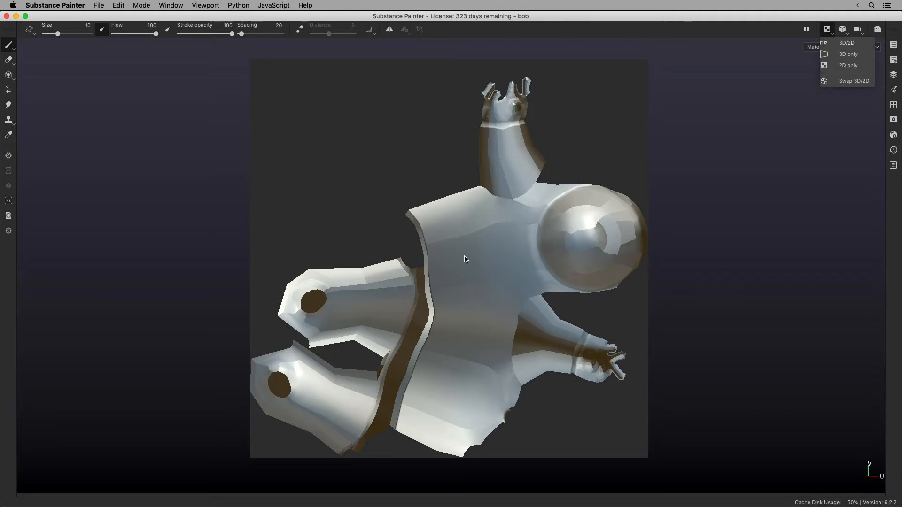
{"action": "left_click", "coordinate": [854, 55]}
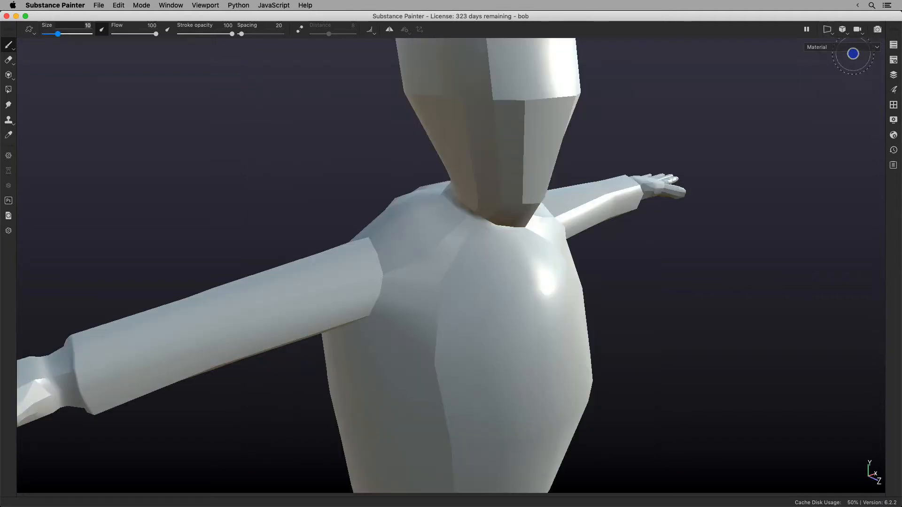
{"action": "left_click_drag", "start_coordinate": [530, 268], "coordinate": [449, 345], "text": "alt"}
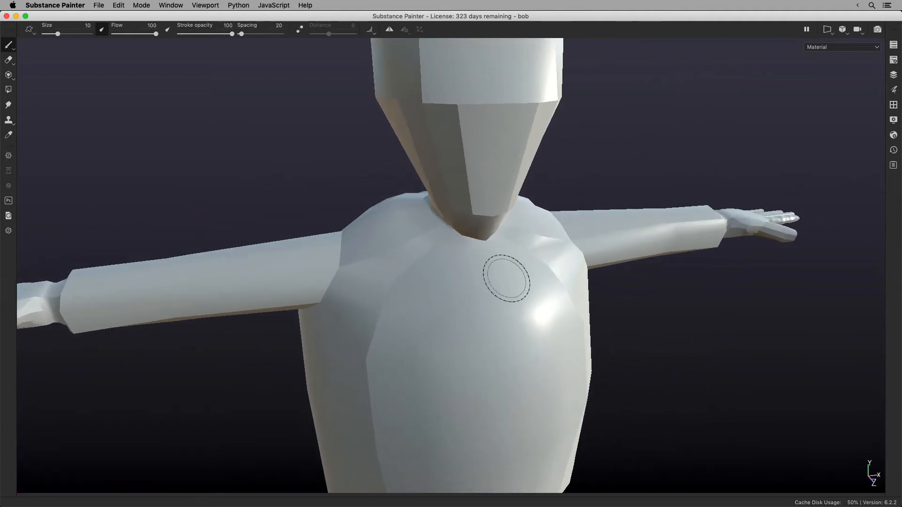
Bring back the docked panels and load the first human skin material from the shelf's Materials category into the paint brush
{"action": "key", "text": "Tab"}
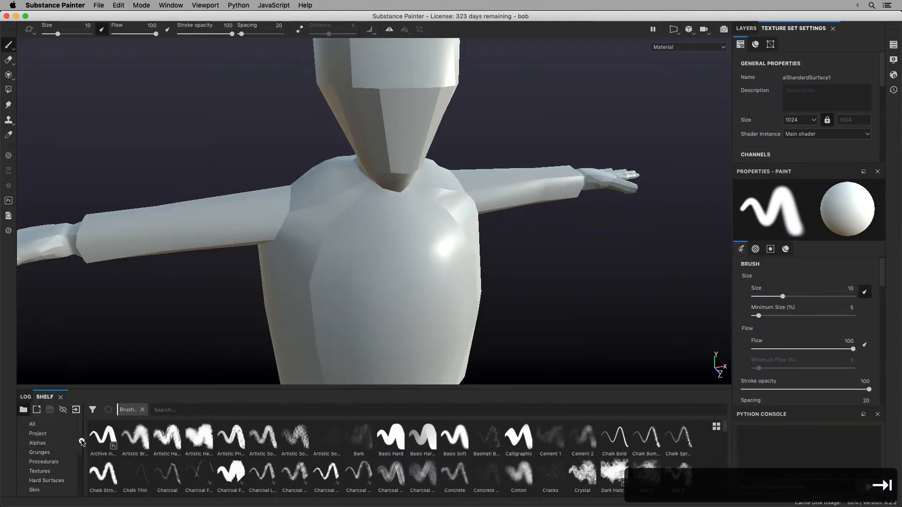
{"action": "scroll", "coordinate": [57, 464], "scroll_direction": "down", "scroll_amount": 5}
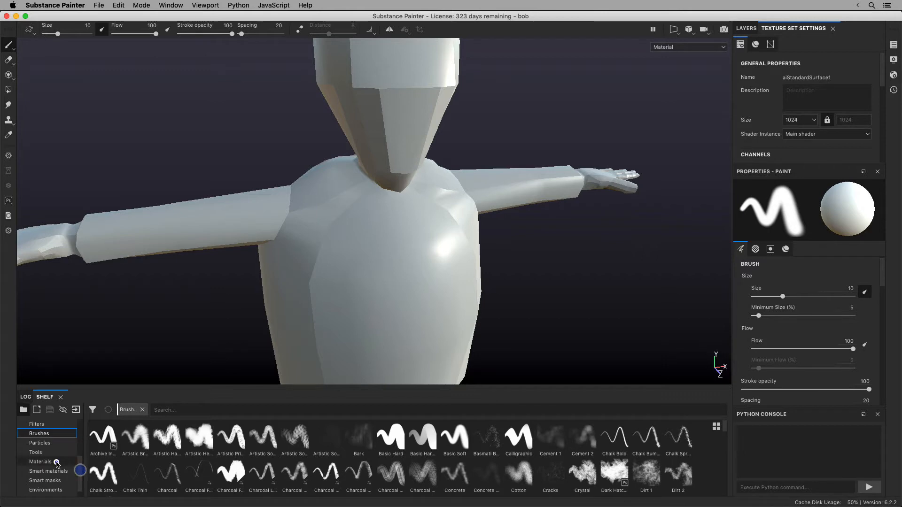
{"action": "left_click", "coordinate": [41, 462]}
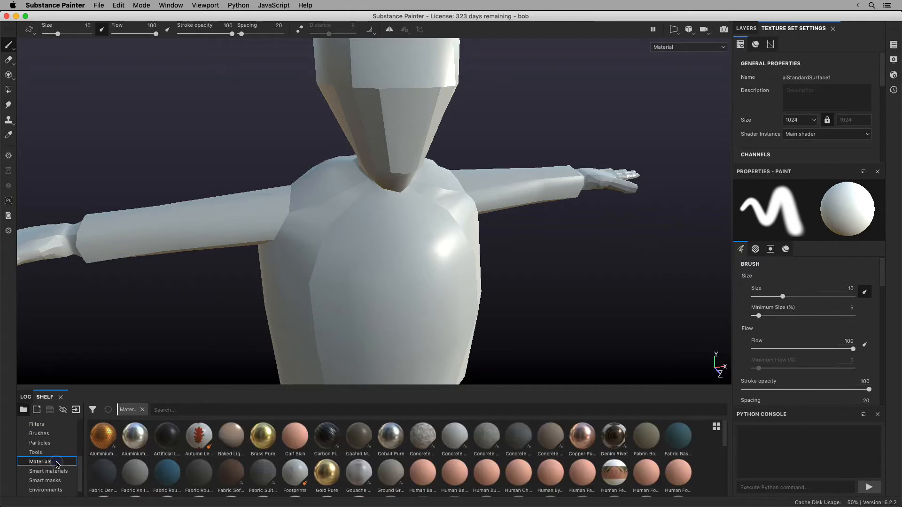
{"action": "left_click", "coordinate": [424, 470]}
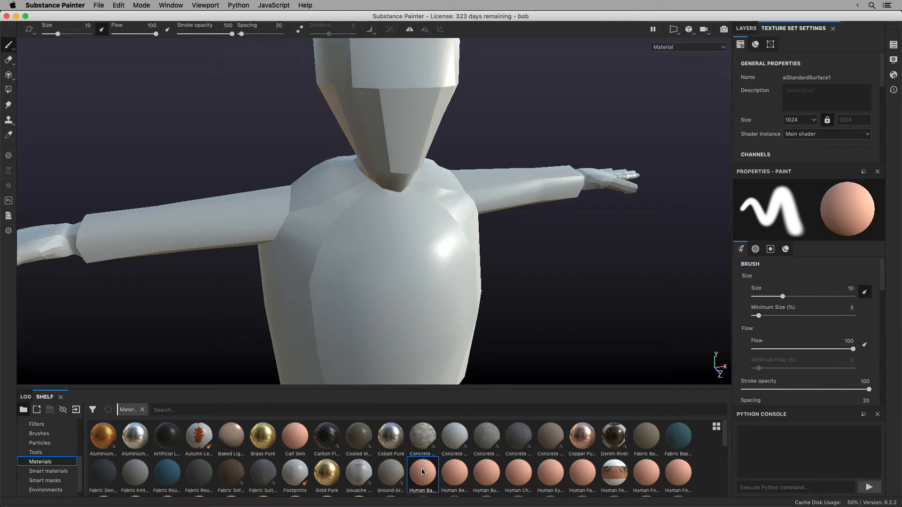
{"action": "mouse_move", "coordinate": [421, 469]}
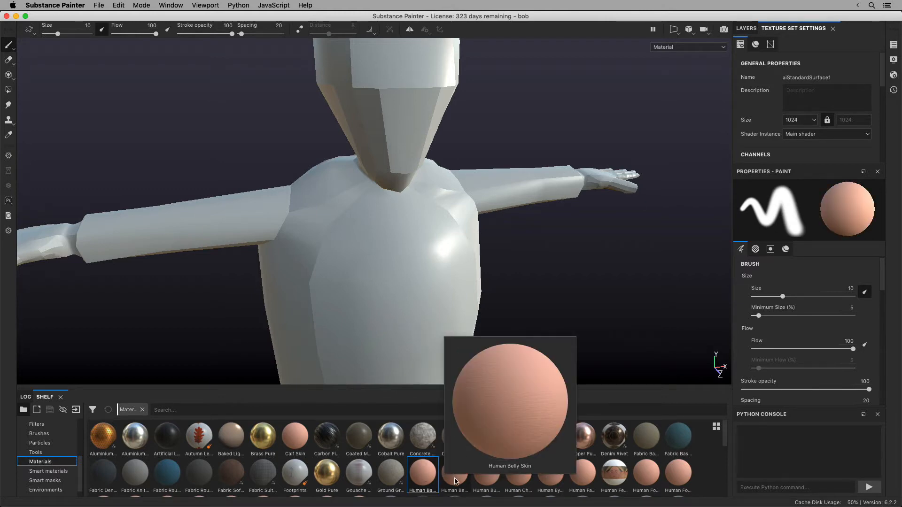
Load the Human Bumpy Skin material into the paint brush, and try it as a fill on the whole character
{"action": "left_click", "coordinate": [486, 476]}
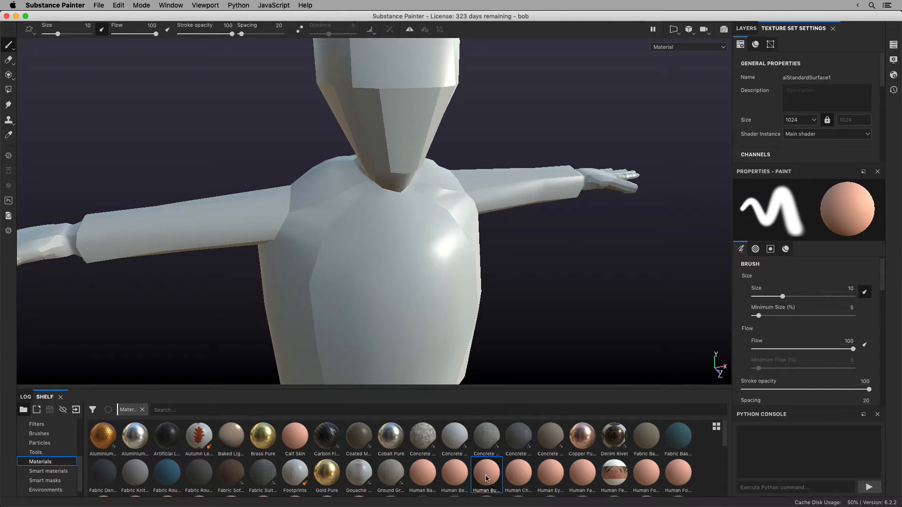
{"action": "mouse_move", "coordinate": [486, 478]}
{"action": "left_mouse_down"}
{"action": "mouse_move", "coordinate": [397, 303]}
{"action": "mouse_move", "coordinate": [383, 296]}
{"action": "mouse_move", "coordinate": [425, 277]}
{"action": "left_mouse_up"}
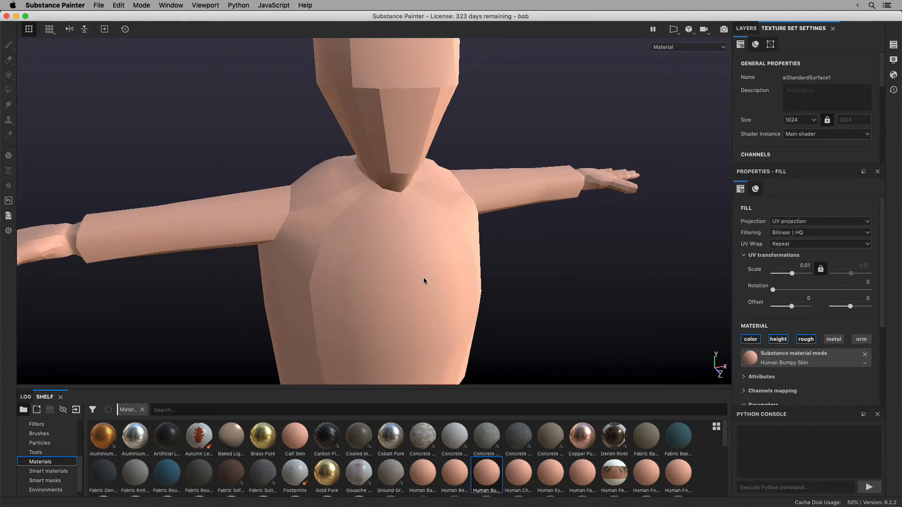
{"action": "key", "text": "super+z"}
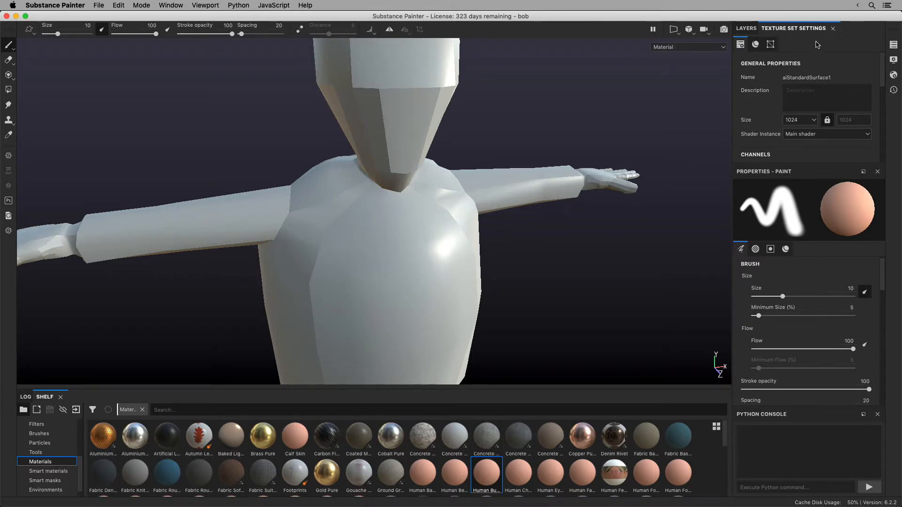
Look at the layer stack and review the texture set's general properties, channels and mesh maps
{"action": "left_click", "coordinate": [746, 28]}
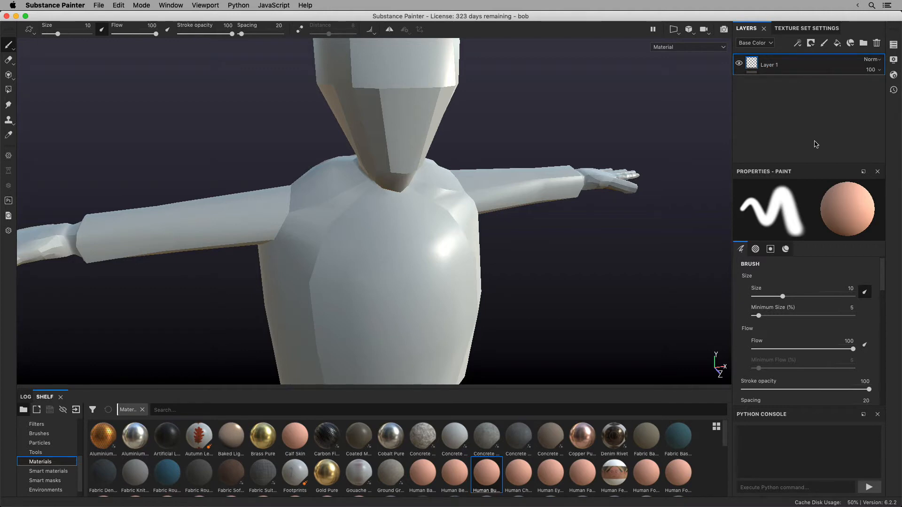
{"action": "left_click", "coordinate": [812, 30]}
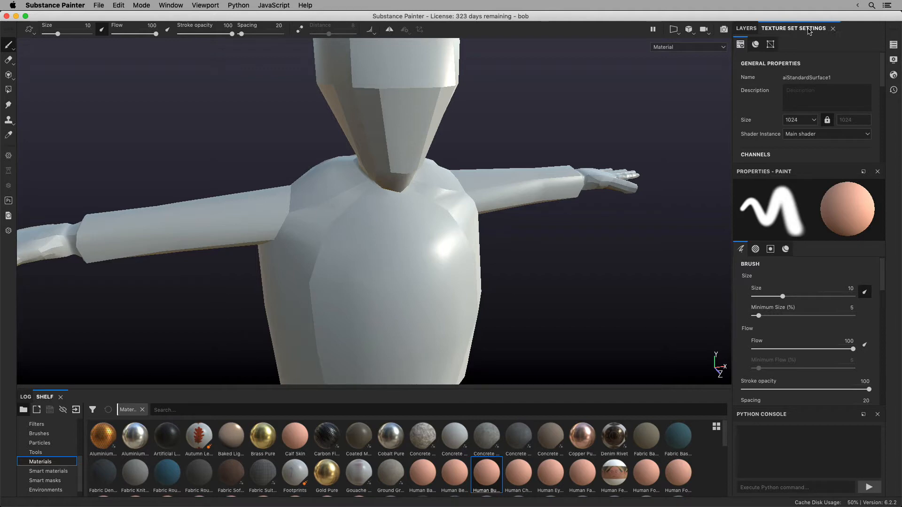
{"action": "double_click", "coordinate": [835, 78]}
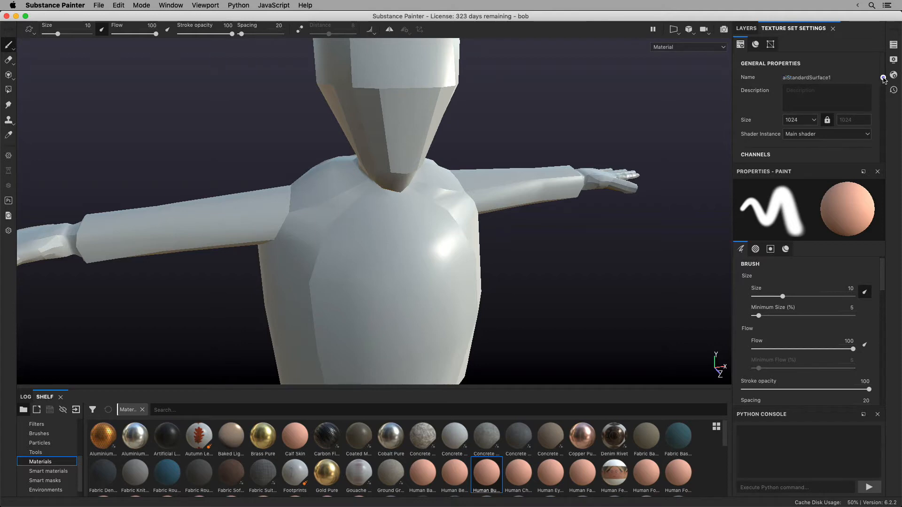
{"action": "scroll", "coordinate": [883, 98], "scroll_direction": "down", "scroll_amount": 3}
{"action": "scroll", "coordinate": [884, 106], "scroll_direction": "down", "scroll_amount": 1}
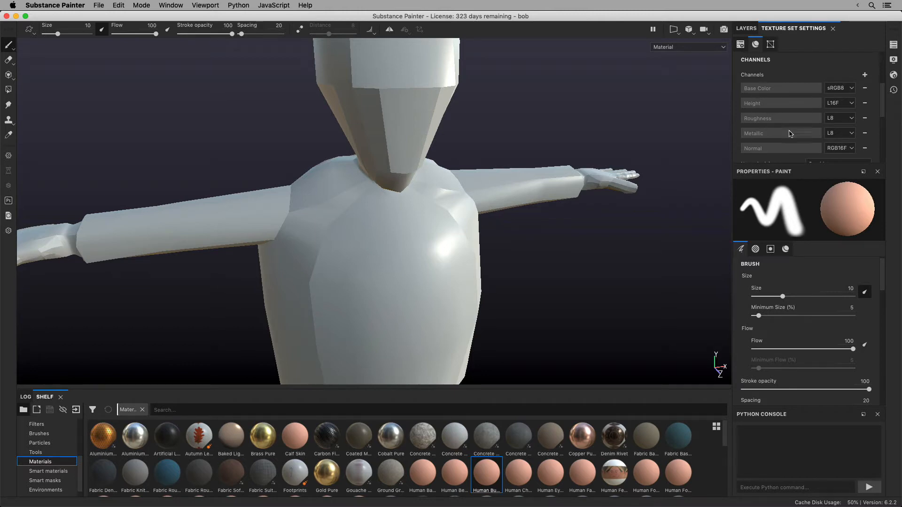
{"action": "scroll", "coordinate": [884, 125], "scroll_direction": "down", "scroll_amount": 3}
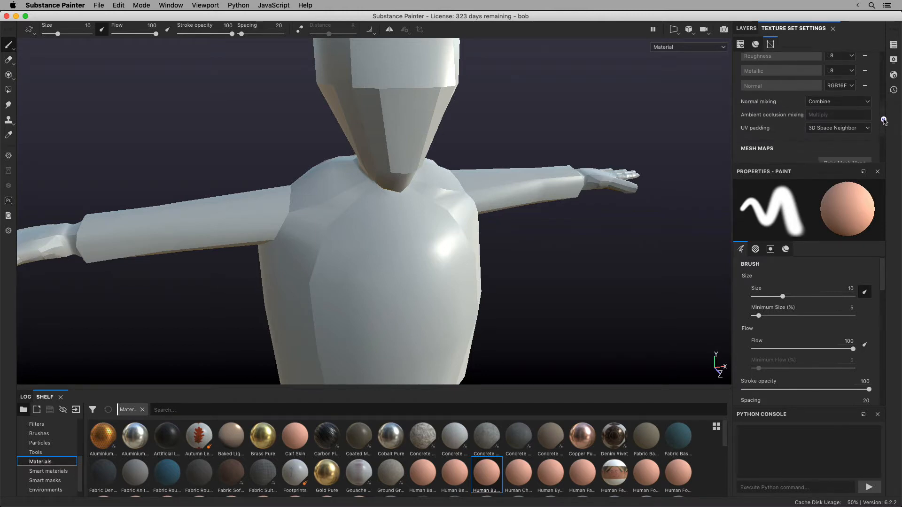
{"action": "scroll", "coordinate": [884, 125], "scroll_direction": "down", "scroll_amount": 3}
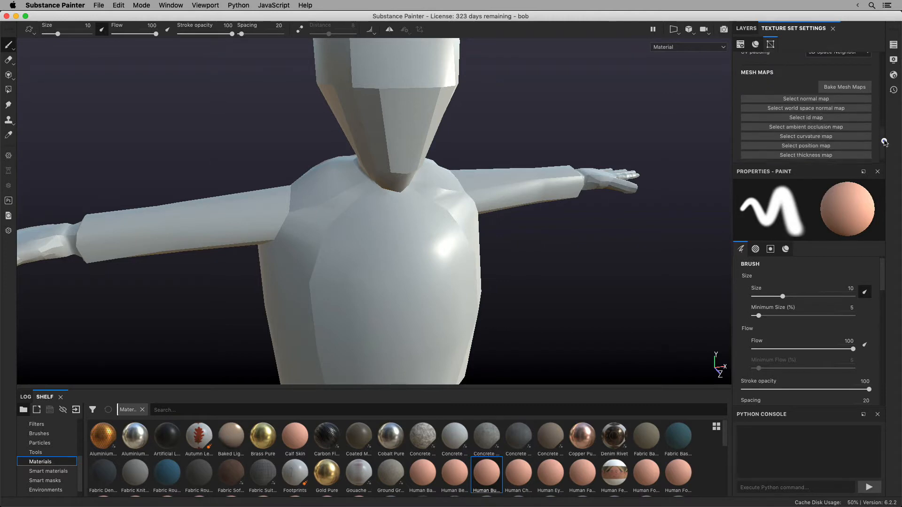
View the mesh map baking options without baking, and return to the texture set's general properties
{"action": "left_click", "coordinate": [850, 86]}
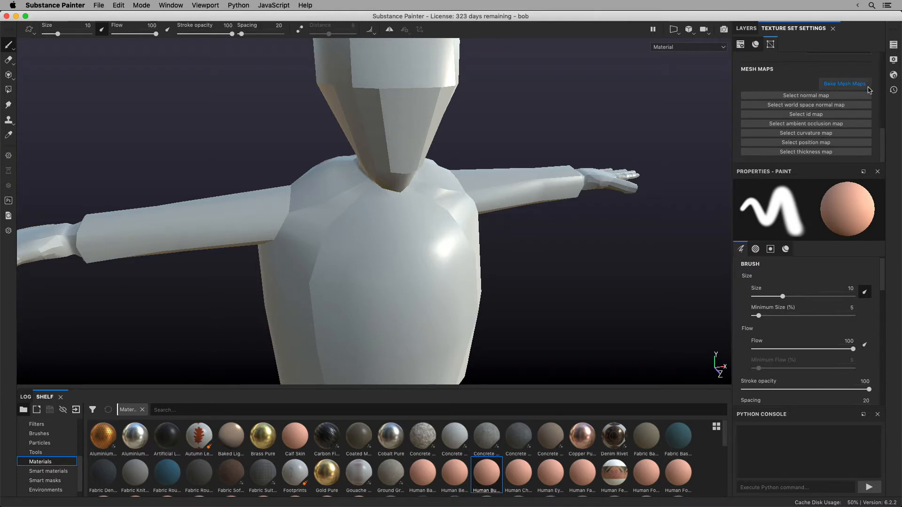
{"action": "left_click", "coordinate": [859, 84]}
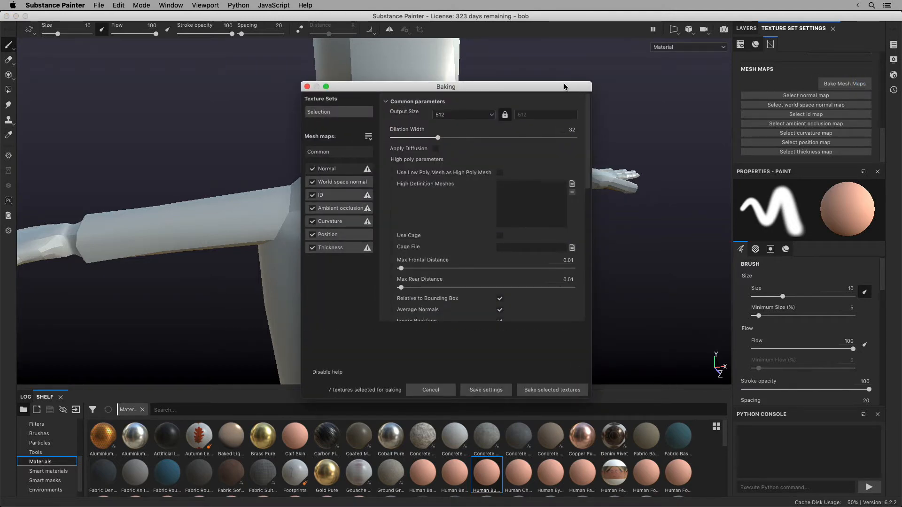
{"action": "left_click", "coordinate": [307, 87]}
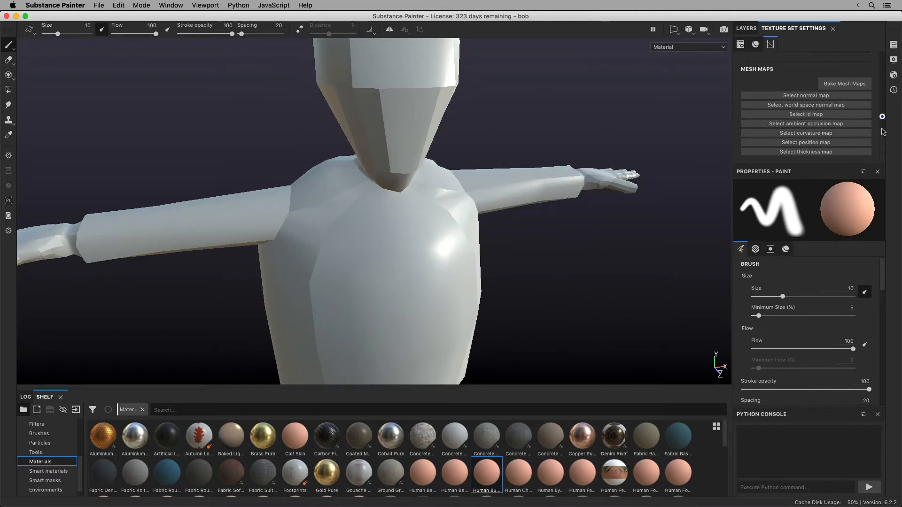
{"action": "left_click_drag", "start_coordinate": [882, 146], "coordinate": [885, 50]}
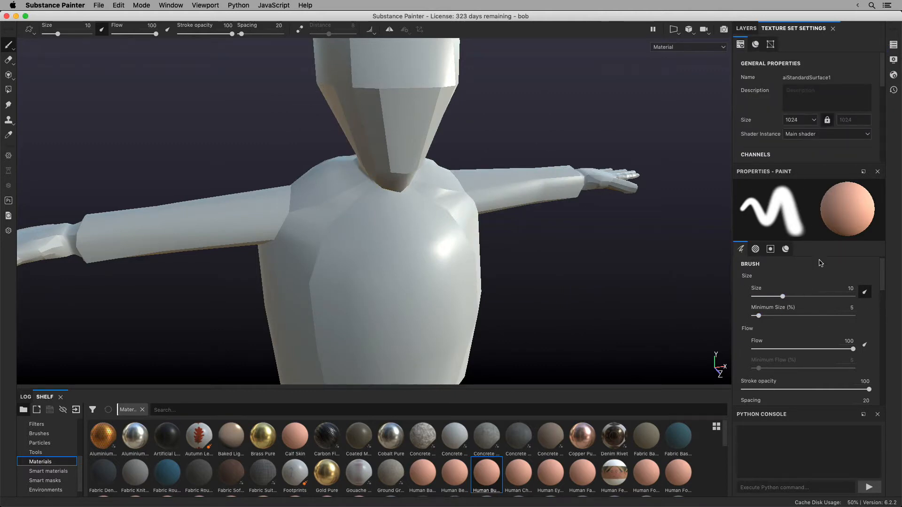
Review the paint tool's brush, alpha, stencil and material property sections
{"action": "left_click_drag", "start_coordinate": [882, 284], "coordinate": [883, 289]}
{"action": "left_click", "coordinate": [756, 249]}
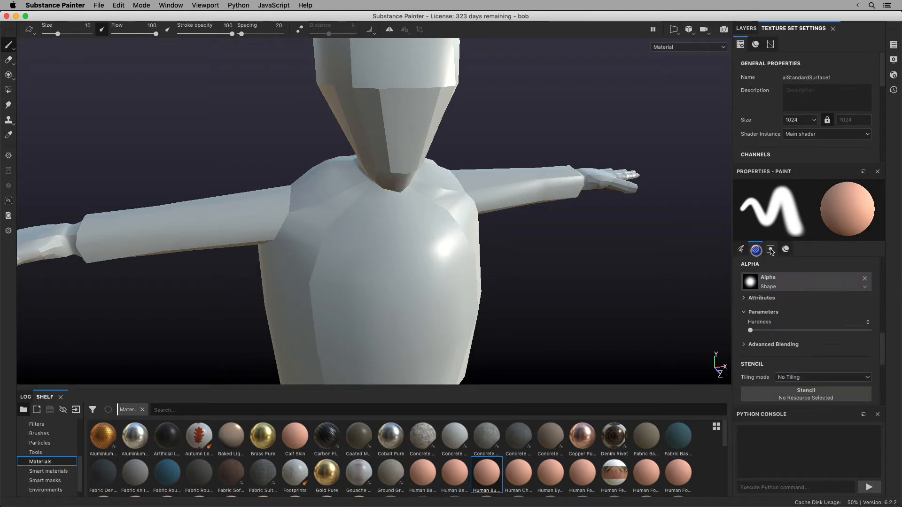
{"action": "left_click", "coordinate": [771, 250]}
{"action": "left_click", "coordinate": [785, 250]}
{"action": "left_click", "coordinate": [741, 250]}
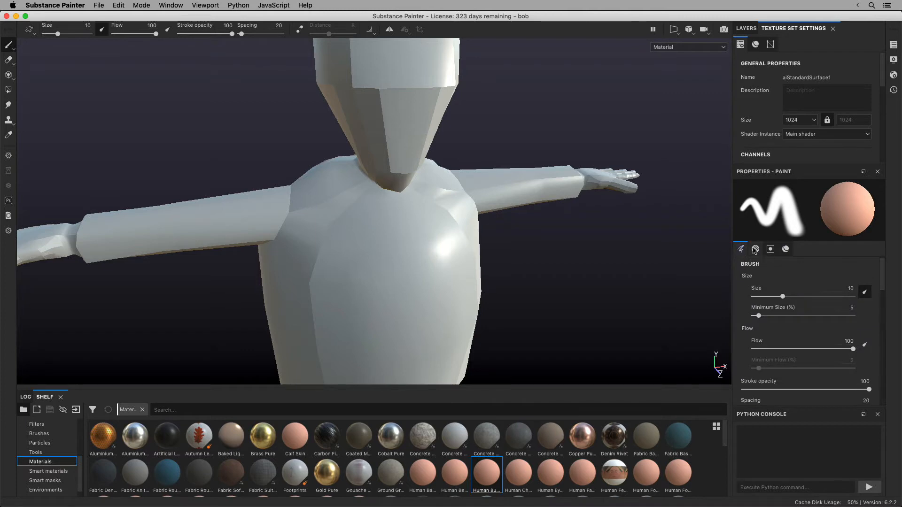
{"action": "left_click", "coordinate": [756, 250]}
{"action": "left_click", "coordinate": [770, 249]}
{"action": "left_click", "coordinate": [785, 250]}
{"action": "left_click", "coordinate": [742, 250]}
{"action": "scroll", "coordinate": [882, 307], "scroll_direction": "down", "scroll_amount": 5}
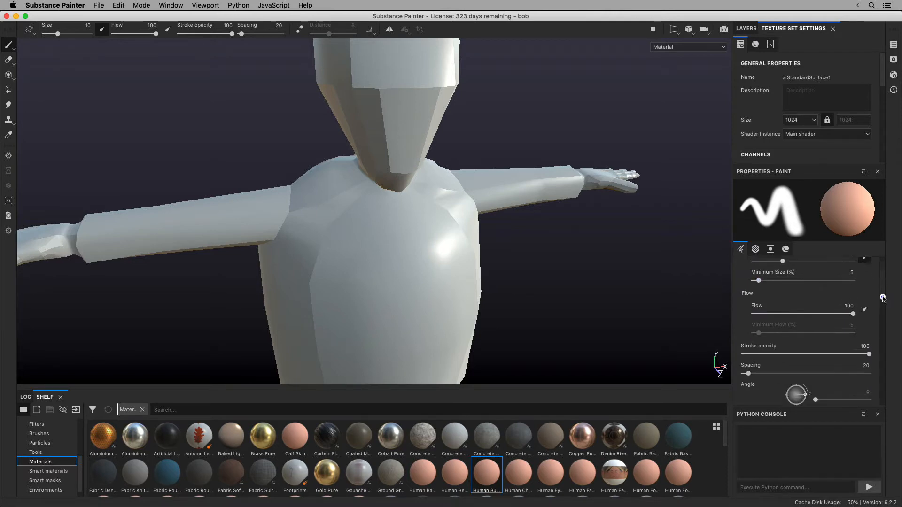
{"action": "left_click", "coordinate": [754, 248]}
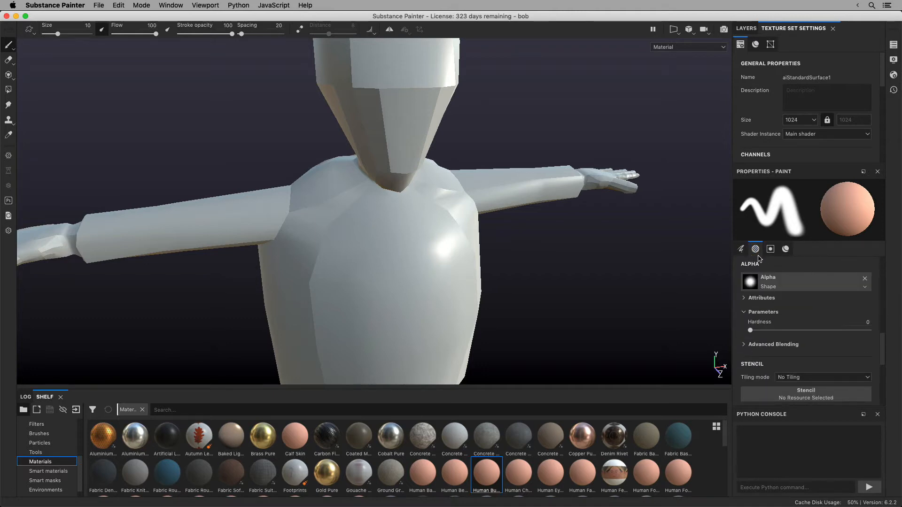
Switch the brush material's height and roughness channels off and on again
{"action": "left_click", "coordinate": [770, 249]}
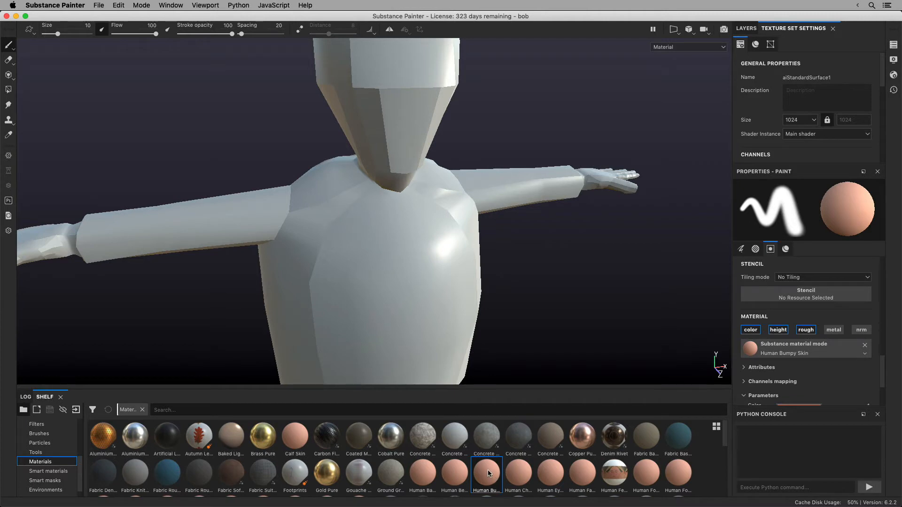
{"action": "left_click", "coordinate": [778, 331]}
{"action": "left_click", "coordinate": [806, 330]}
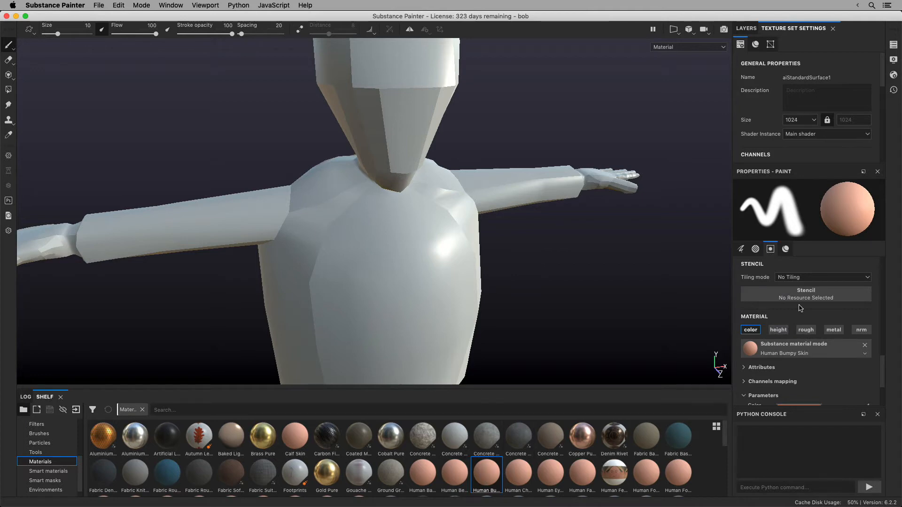
{"action": "left_click", "coordinate": [778, 330]}
{"action": "left_click", "coordinate": [806, 330]}
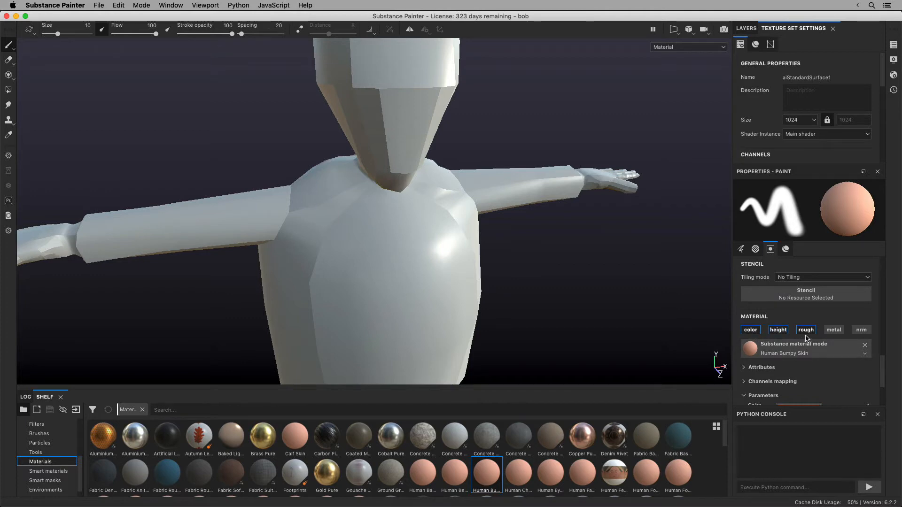
Change the colour of the brush's Human Bumpy Skin material to a darker reddish brown
{"action": "left_click_drag", "start_coordinate": [882, 360], "coordinate": [882, 372]}
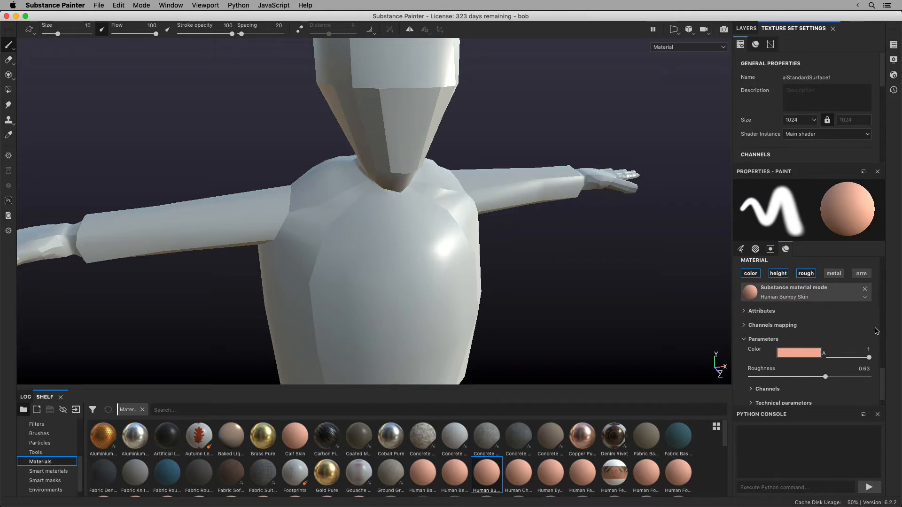
{"action": "scroll", "coordinate": [883, 382], "scroll_direction": "down", "scroll_amount": 1}
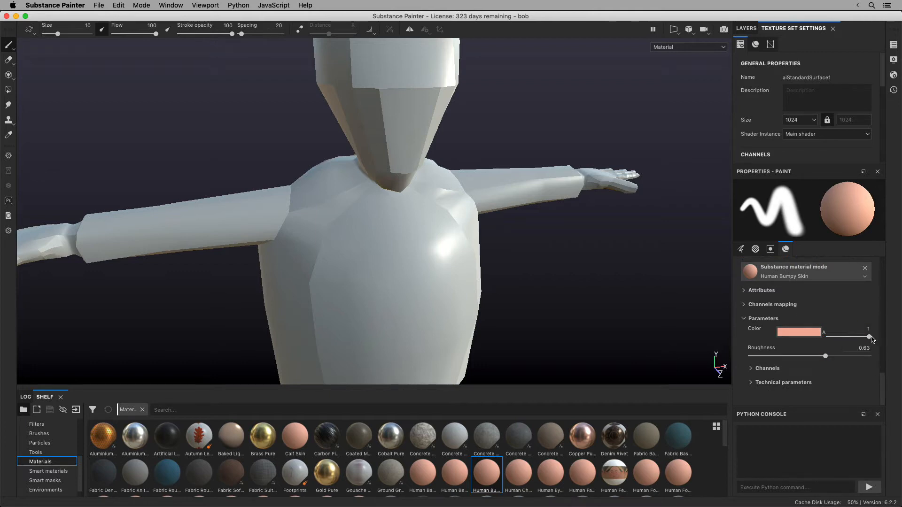
{"action": "left_click", "coordinate": [799, 333]}
{"action": "mouse_move", "coordinate": [789, 361]}
{"action": "left_mouse_down"}
{"action": "mouse_move", "coordinate": [794, 383]}
{"action": "mouse_move", "coordinate": [796, 375]}
{"action": "left_mouse_up"}
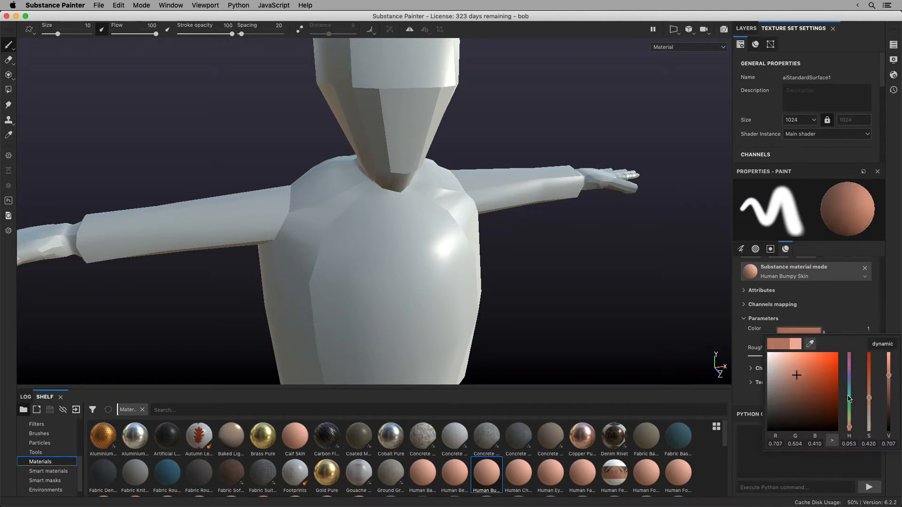
{"action": "left_click_drag", "start_coordinate": [890, 377], "coordinate": [888, 379]}
{"action": "left_click_drag", "start_coordinate": [869, 398], "coordinate": [889, 383]}
{"action": "left_click_drag", "start_coordinate": [803, 378], "coordinate": [799, 381]}
{"action": "left_click", "coordinate": [890, 281]}
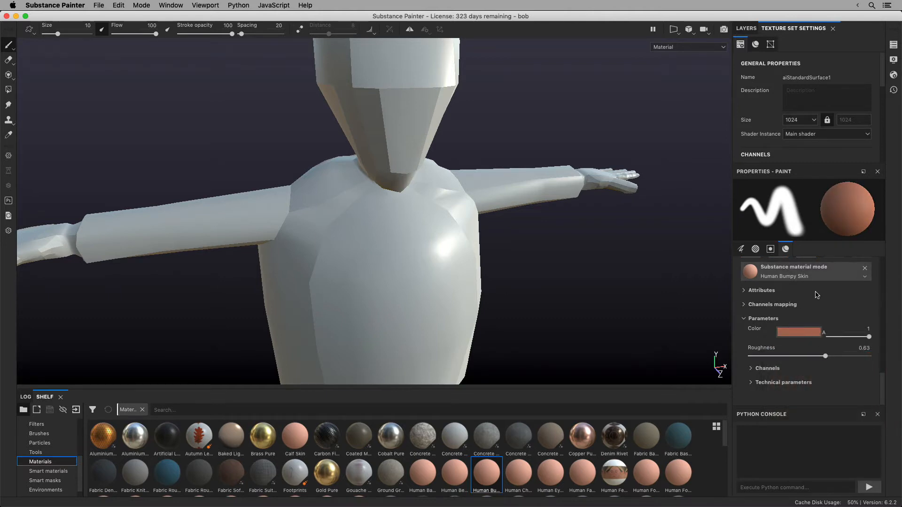
Apply the shelf's Human Bumpy Skin material to the whole character as a fill
{"action": "left_click_drag", "start_coordinate": [488, 478], "coordinate": [391, 302]}
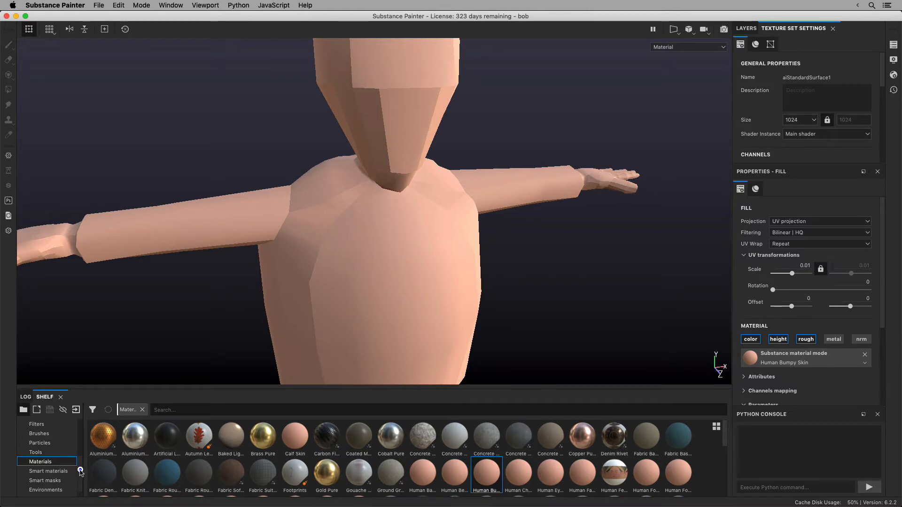
Show the shelf's Brushes category and select the Archive Inker brush
{"action": "scroll", "coordinate": [82, 467], "scroll_direction": "up", "scroll_amount": 1}
{"action": "left_click", "coordinate": [53, 444]}
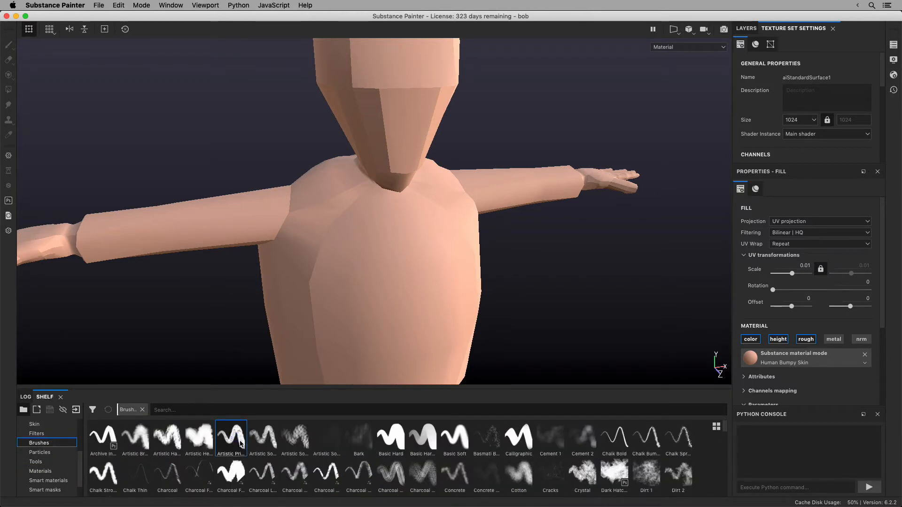
{"action": "left_click", "coordinate": [104, 440]}
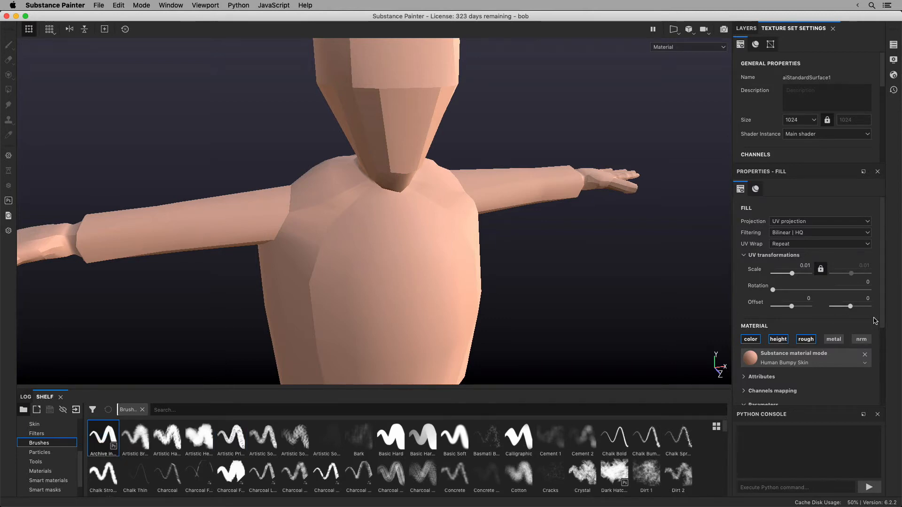
Review the skin fill's projection, UV transformation and material settings
{"action": "left_click_drag", "start_coordinate": [882, 307], "coordinate": [881, 334]}
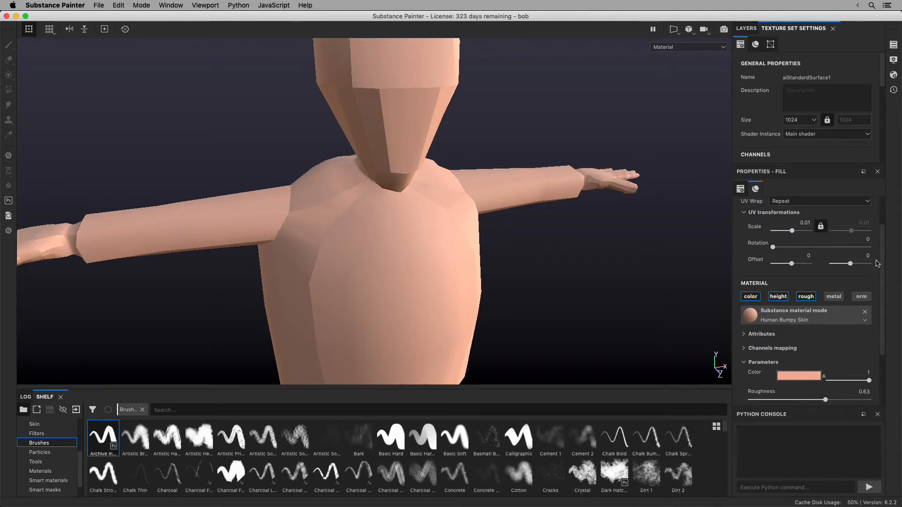
{"action": "scroll", "coordinate": [876, 264], "scroll_direction": "up", "scroll_amount": 3}
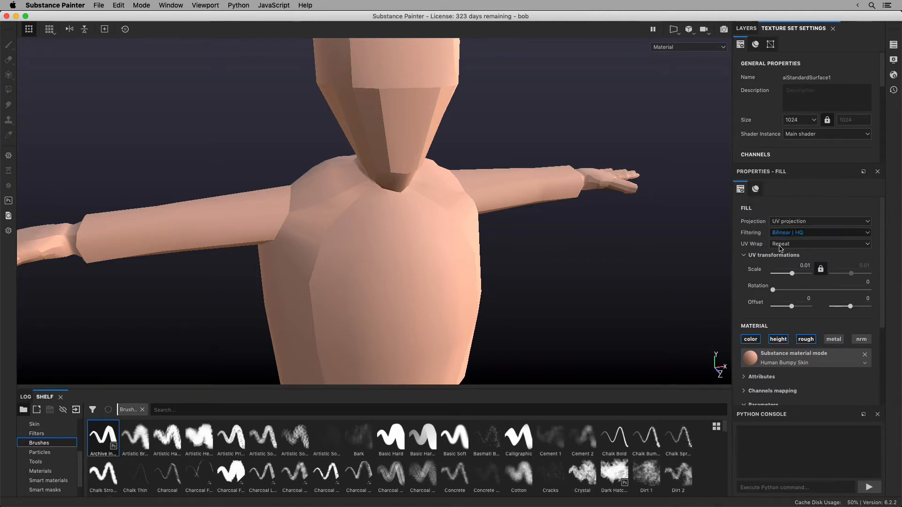
{"action": "left_click_drag", "start_coordinate": [883, 235], "coordinate": [885, 193]}
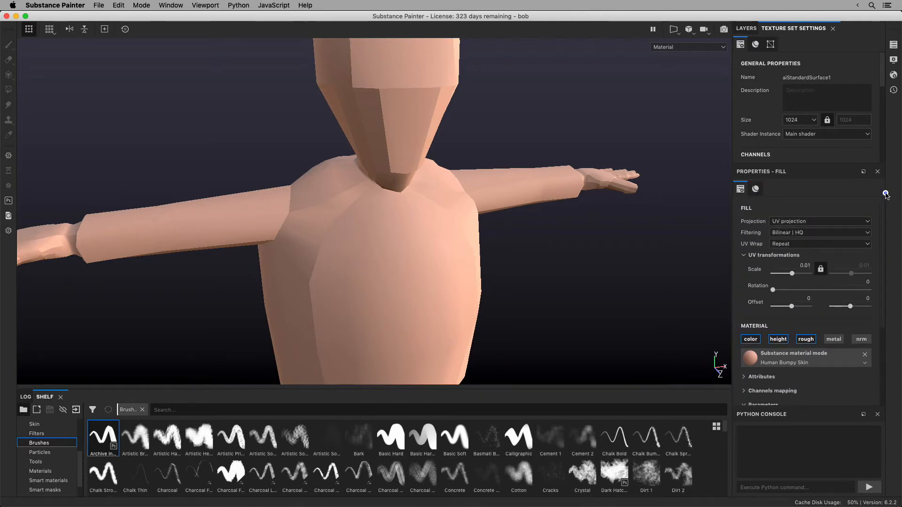
Preview the shelf's brushes and try to paint a stroke down the character's chest with an artistic brush
{"action": "mouse_move", "coordinate": [110, 451]}
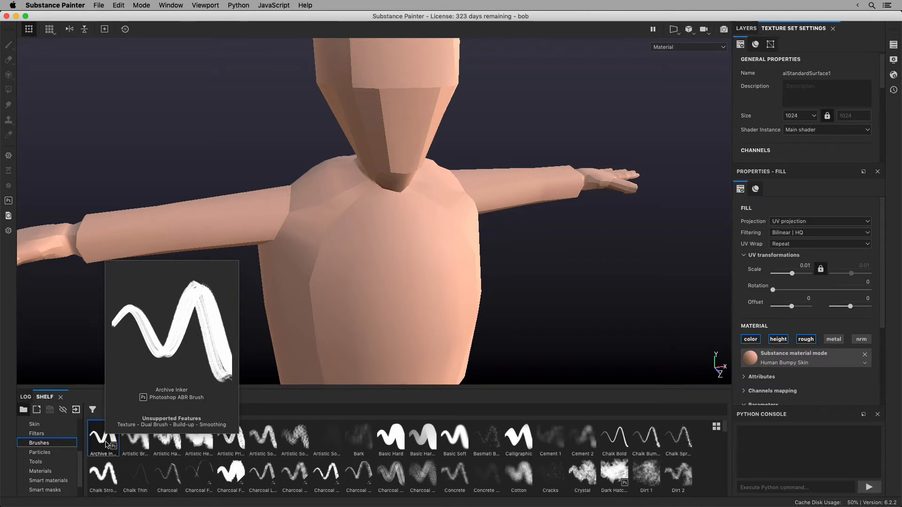
{"action": "left_click", "coordinate": [129, 439]}
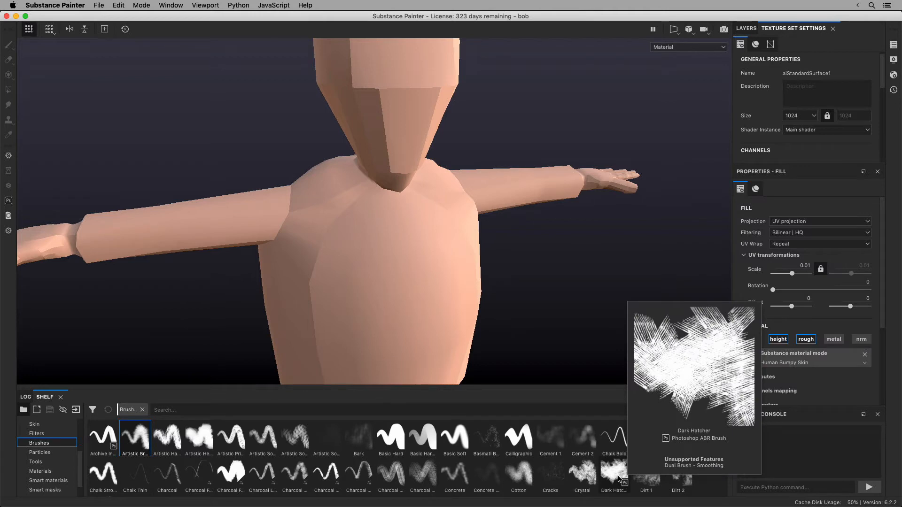
{"action": "left_click", "coordinate": [263, 442]}
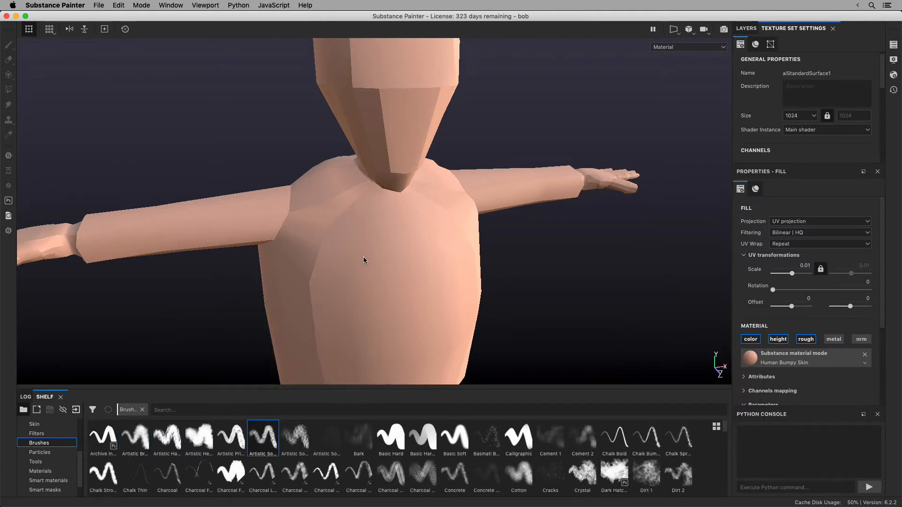
{"action": "left_click_drag", "start_coordinate": [361, 256], "coordinate": [368, 313]}
Select the Archive Inker brush again and bring up the layer stack
{"action": "left_click", "coordinate": [106, 438]}
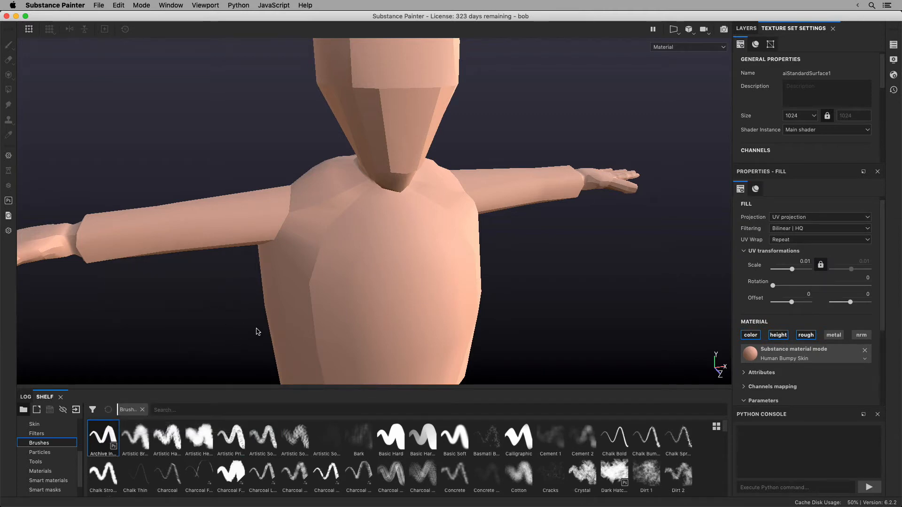
{"action": "left_click", "coordinate": [750, 29]}
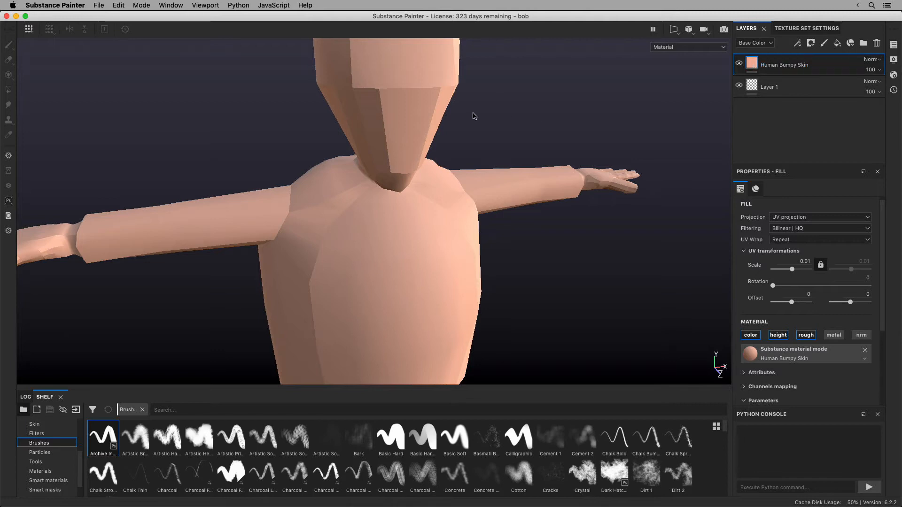
Move the Human Bumpy Skin layer below Layer 1 and make Layer 1 the active paint layer
{"action": "left_click_drag", "start_coordinate": [812, 67], "coordinate": [810, 103]}
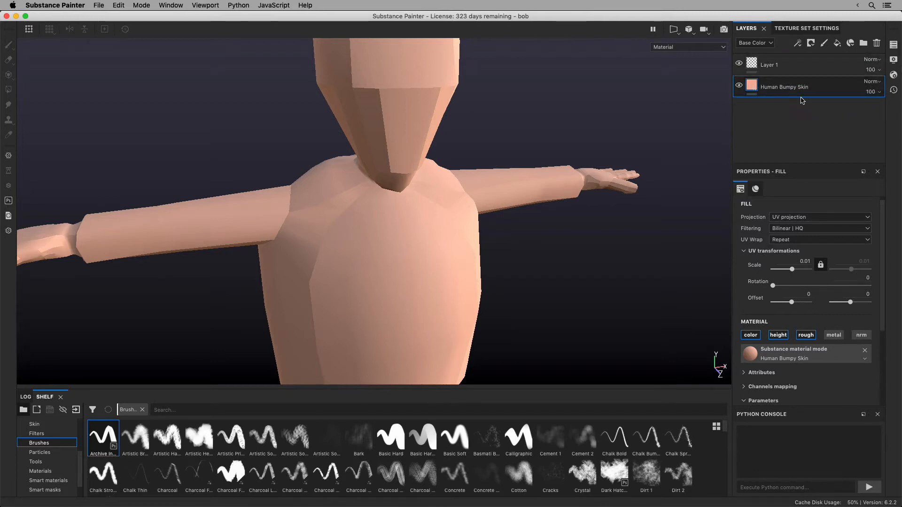
{"action": "left_click", "coordinate": [800, 67]}
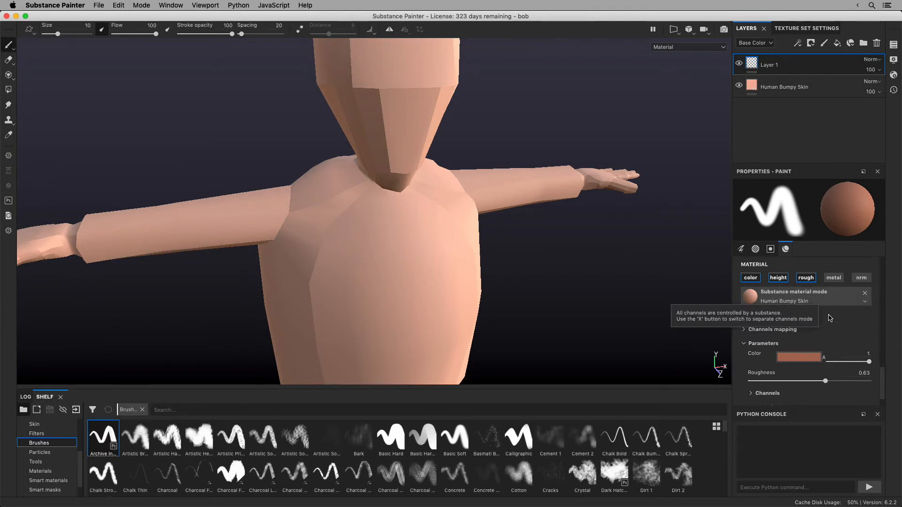
Set the paint material's color to bright orange-red and paint a stroke down the middle of the chest
{"action": "left_click", "coordinate": [807, 355]}
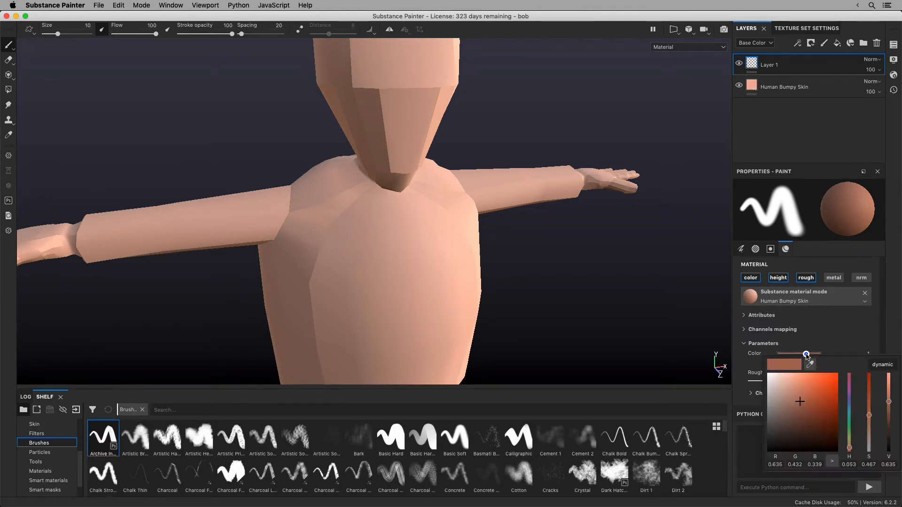
{"action": "left_click", "coordinate": [822, 387]}
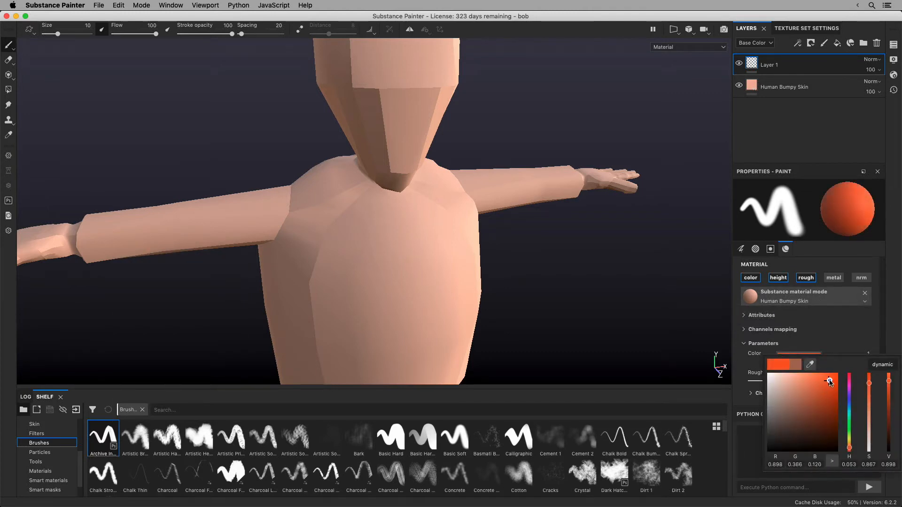
{"action": "mouse_move", "coordinate": [389, 242]}
{"action": "left_mouse_down"}
{"action": "mouse_move", "coordinate": [402, 340]}
{"action": "mouse_move", "coordinate": [381, 264]}
{"action": "mouse_move", "coordinate": [371, 318]}
{"action": "left_mouse_up"}
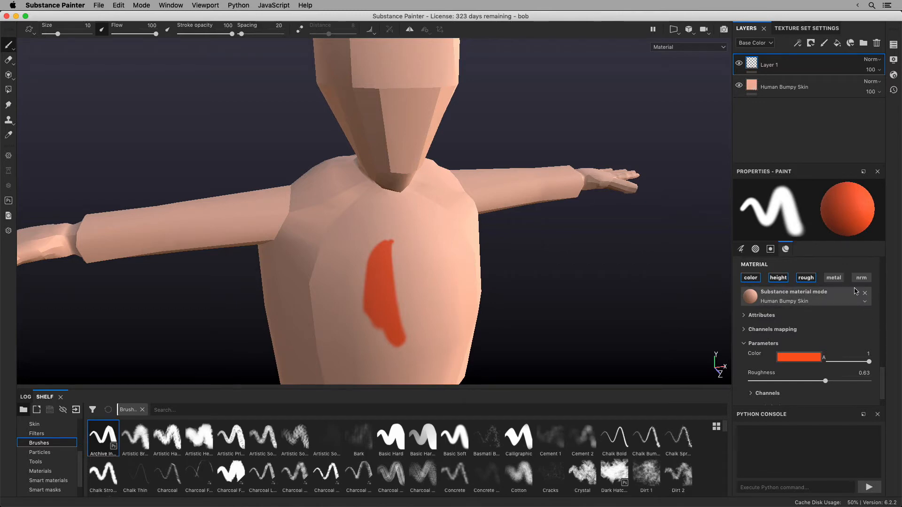
Set the paint material's color to dark brown (about R 0.317, G 0.237, B 0.063) and paint over the orange-red chest stroke
{"action": "left_click", "coordinate": [801, 357]}
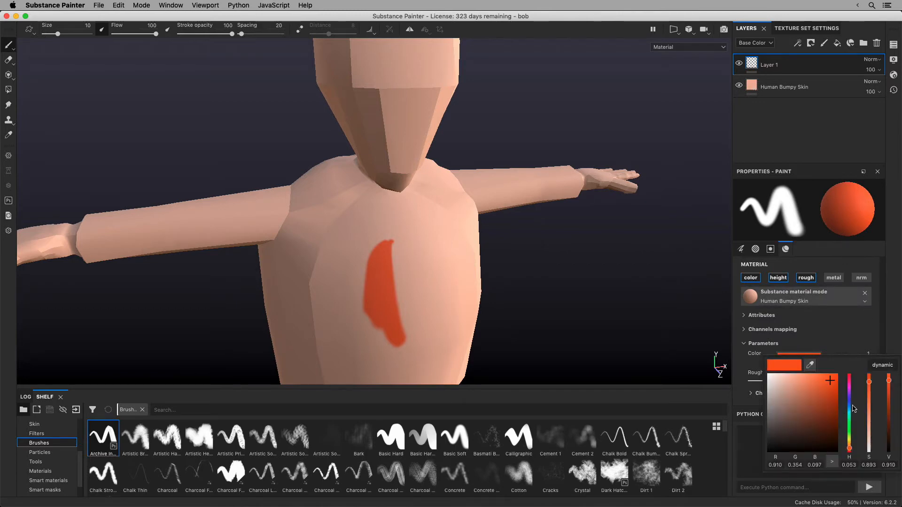
{"action": "mouse_move", "coordinate": [849, 448]}
{"action": "left_mouse_down"}
{"action": "mouse_move", "coordinate": [849, 402]}
{"action": "mouse_move", "coordinate": [849, 444]}
{"action": "left_mouse_up"}
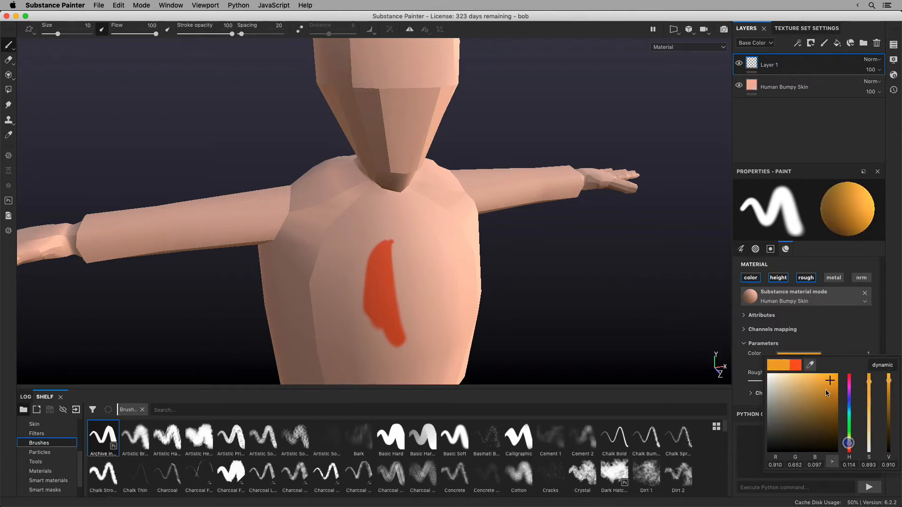
{"action": "left_click_drag", "start_coordinate": [825, 391], "coordinate": [823, 427]}
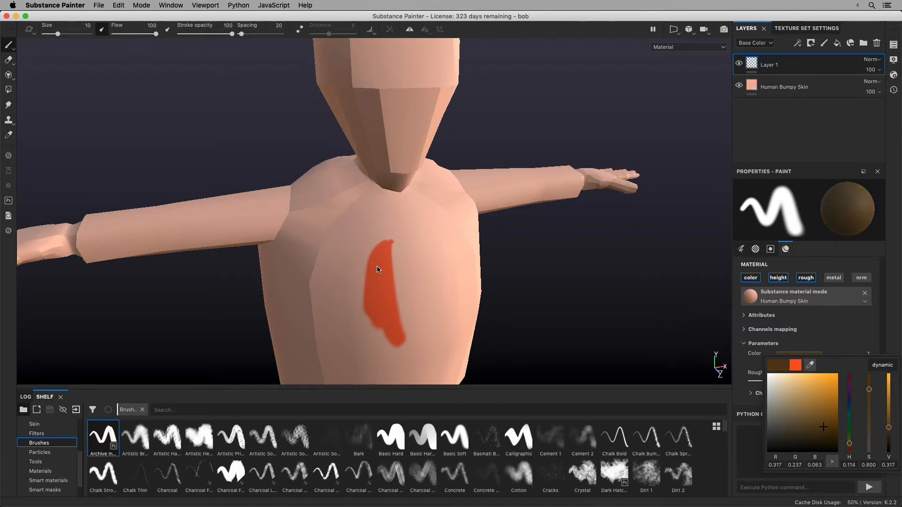
{"action": "mouse_move", "coordinate": [379, 270]}
{"action": "left_mouse_down"}
{"action": "mouse_move", "coordinate": [372, 322]}
{"action": "mouse_move", "coordinate": [394, 334]}
{"action": "left_mouse_up"}
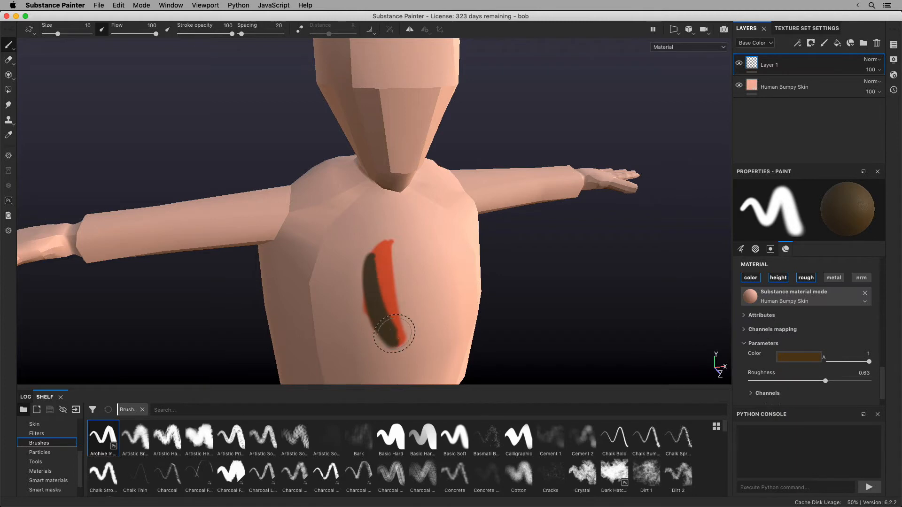
Erase the upper part of the chest strokes, try the paint brush there, and return to the eraser
{"action": "key", "text": "e"}
{"action": "left_click_drag", "start_coordinate": [368, 300], "coordinate": [378, 248]}
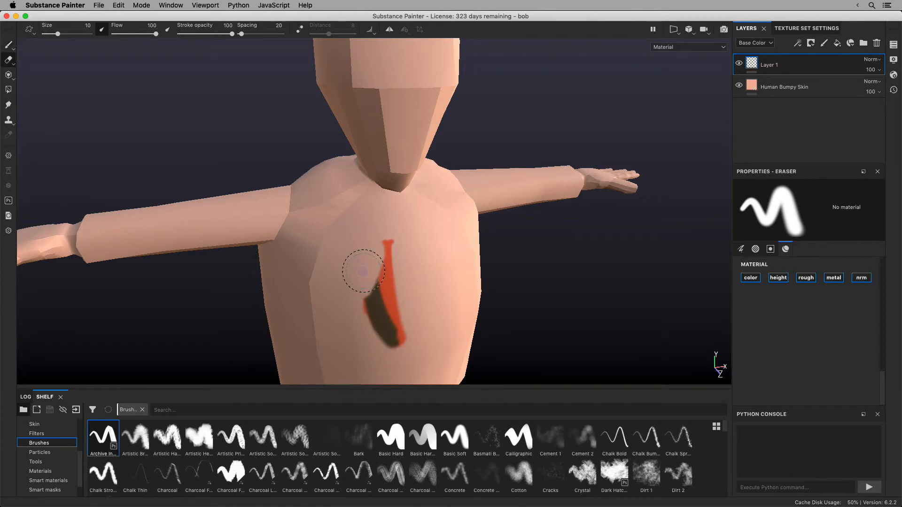
{"action": "key", "text": "p"}
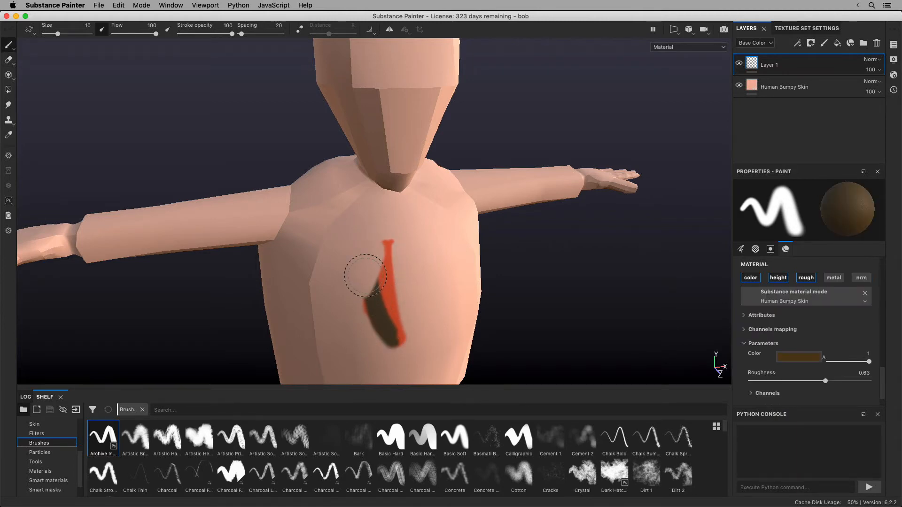
{"action": "mouse_move", "coordinate": [359, 254]}
{"action": "left_mouse_down"}
{"action": "mouse_move", "coordinate": [354, 306]}
{"action": "mouse_move", "coordinate": [366, 280]}
{"action": "mouse_move", "coordinate": [374, 296]}
{"action": "mouse_move", "coordinate": [385, 286]}
{"action": "mouse_move", "coordinate": [386, 254]}
{"action": "mouse_move", "coordinate": [353, 282]}
{"action": "mouse_move", "coordinate": [352, 310]}
{"action": "mouse_move", "coordinate": [364, 254]}
{"action": "mouse_move", "coordinate": [363, 294]}
{"action": "mouse_move", "coordinate": [377, 290]}
{"action": "left_mouse_up"}
{"action": "key", "text": "e"}
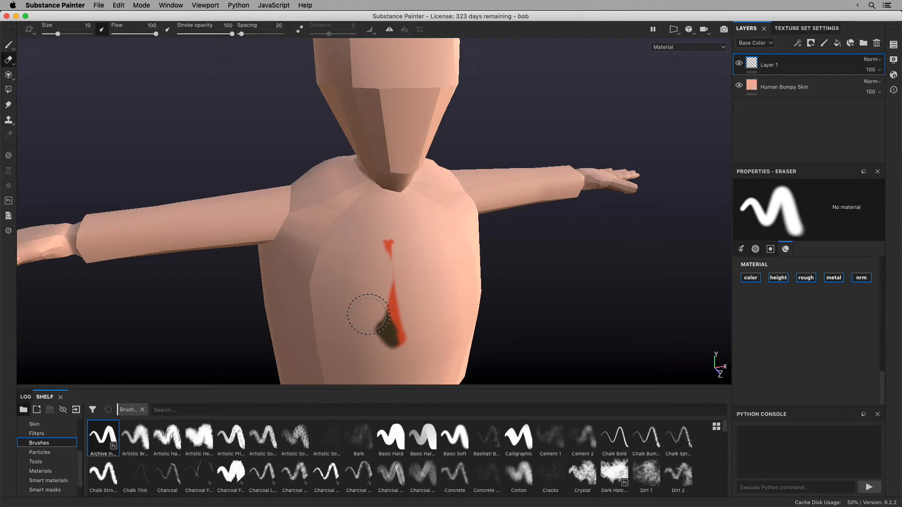
Enlarge the eraser to about 24.58 and erase most of the remaining paint on the chest
{"action": "key", "text": "bracketright"}
{"action": "key", "text": "bracketright"}
{"action": "key", "text": "bracketright"}
{"action": "key", "text": "bracketright"}
{"action": "key", "text": "bracketright"}
{"action": "key", "text": "bracketright"}
{"action": "key", "text": "bracketright"}
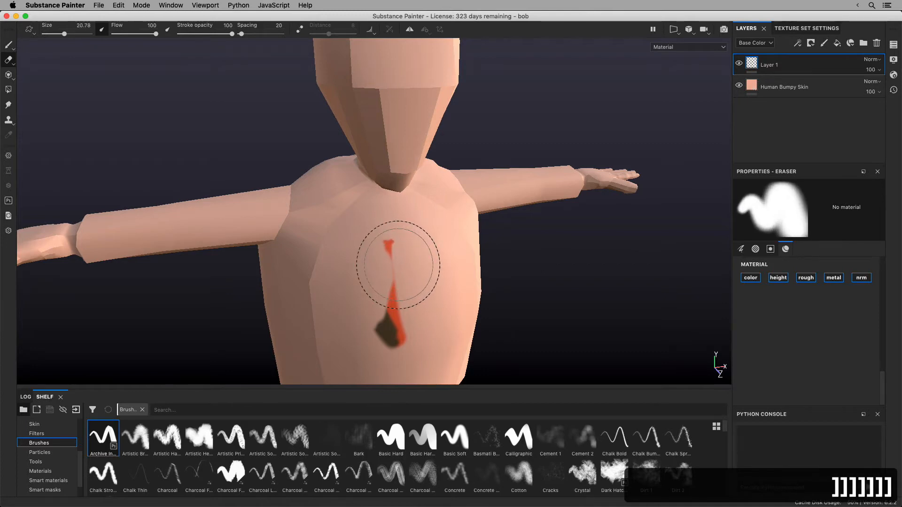
{"action": "key", "text": "bracketright"}
{"action": "key", "text": "bracketright"}
{"action": "mouse_move", "coordinate": [394, 249]}
{"action": "left_mouse_down"}
{"action": "mouse_move", "coordinate": [379, 278]}
{"action": "mouse_move", "coordinate": [386, 294]}
{"action": "left_mouse_up"}
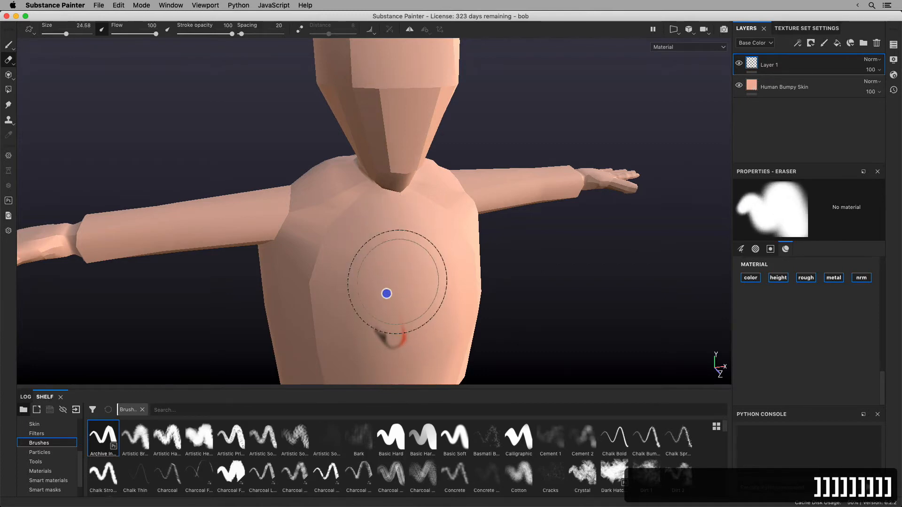
Shrink and enlarge the eraser, ending at size 17.29, and clear the last paint marks from the chest
{"action": "key", "text": "bracketleft"}
{"action": "key", "text": "bracketleft"}
{"action": "key", "text": "bracketleft"}
{"action": "key", "text": "bracketleft"}
{"action": "key", "text": "bracketleft"}
{"action": "key", "text": "bracketleft"}
{"action": "key", "text": "bracketleft"}
{"action": "key", "text": "bracketleft"}
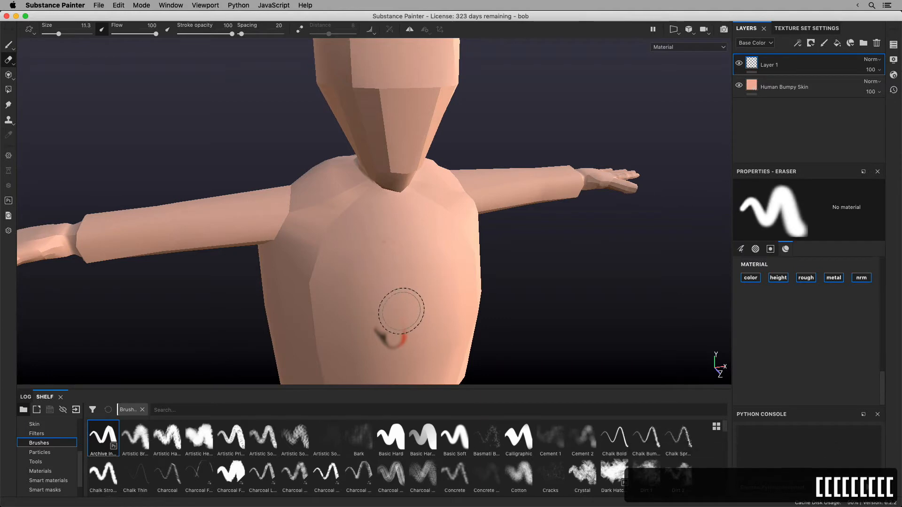
{"action": "key", "text": "bracketleft"}
{"action": "key", "text": "bracketleft"}
{"action": "key", "text": "bracketright"}
{"action": "key", "text": "bracketright"}
{"action": "key", "text": "bracketright"}
{"action": "key", "text": "bracketright"}
{"action": "key", "text": "bracketright"}
{"action": "key", "text": "bracketright"}
{"action": "key", "text": "bracketright"}
{"action": "key", "text": "bracketright"}
{"action": "key", "text": "bracketright"}
{"action": "key", "text": "bracketright"}
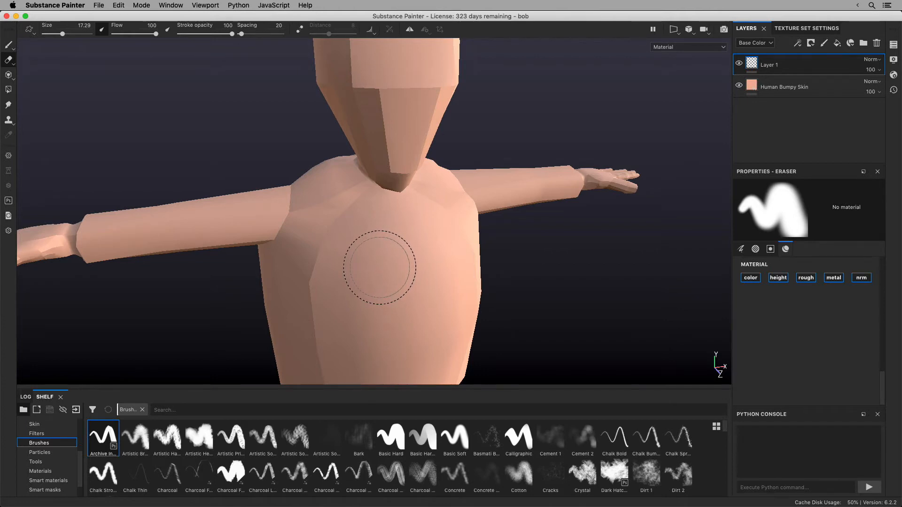
Switch to the paint brush, enlarge it to about 28.7 or more, and cover the front of the torso in dark brown
{"action": "key", "text": "1"}
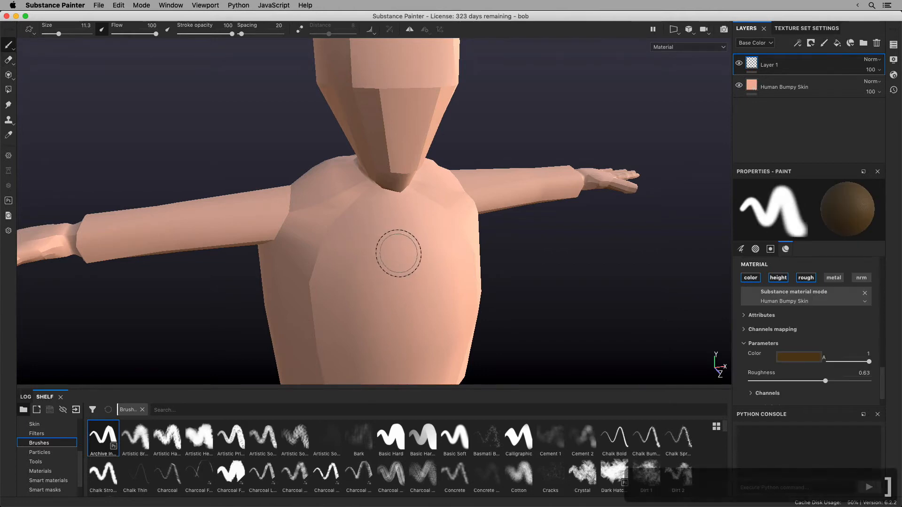
{"action": "key", "text": "bracketright"}
{"action": "key", "text": "bracketright"}
{"action": "key", "text": "bracketright"}
{"action": "key", "text": "bracketright"}
{"action": "key", "text": "bracketright"}
{"action": "key", "text": "bracketright"}
{"action": "key", "text": "bracketright"}
{"action": "key", "text": "bracketright"}
{"action": "key", "text": "bracketright"}
{"action": "key", "text": "bracketright"}
{"action": "key", "text": "bracketright"}
{"action": "key", "text": "bracketright"}
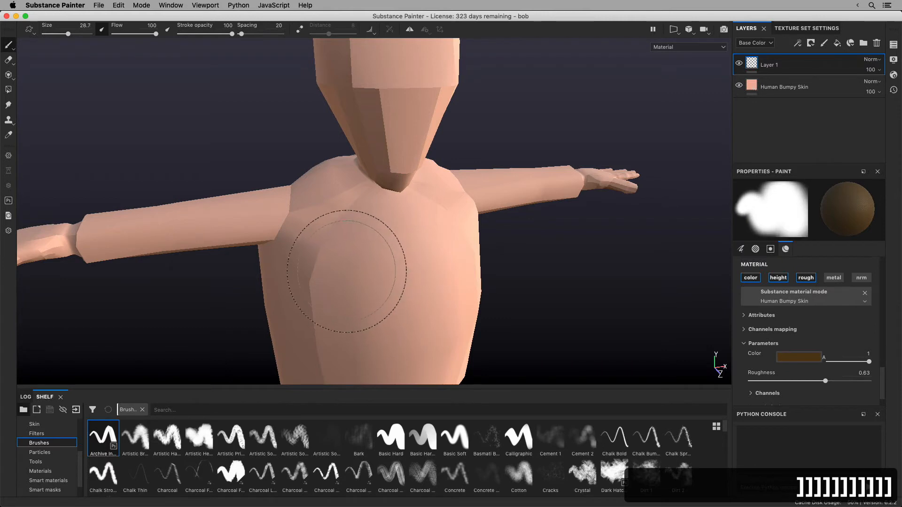
{"action": "mouse_move", "coordinate": [327, 266]}
{"action": "left_mouse_down"}
{"action": "mouse_move", "coordinate": [369, 327]}
{"action": "mouse_move", "coordinate": [419, 350]}
{"action": "mouse_move", "coordinate": [358, 278]}
{"action": "mouse_move", "coordinate": [439, 342]}
{"action": "mouse_move", "coordinate": [358, 248]}
{"action": "mouse_move", "coordinate": [461, 325]}
{"action": "mouse_move", "coordinate": [394, 261]}
{"action": "mouse_move", "coordinate": [461, 306]}
{"action": "mouse_move", "coordinate": [335, 387]}
{"action": "mouse_move", "coordinate": [298, 376]}
{"action": "mouse_move", "coordinate": [410, 390]}
{"action": "mouse_move", "coordinate": [451, 376]}
{"action": "left_mouse_up"}
Erase the upper edge of the brown area with the eraser reduced to size 7.63, leaving a straight line across the chest
{"action": "key", "text": "e"}
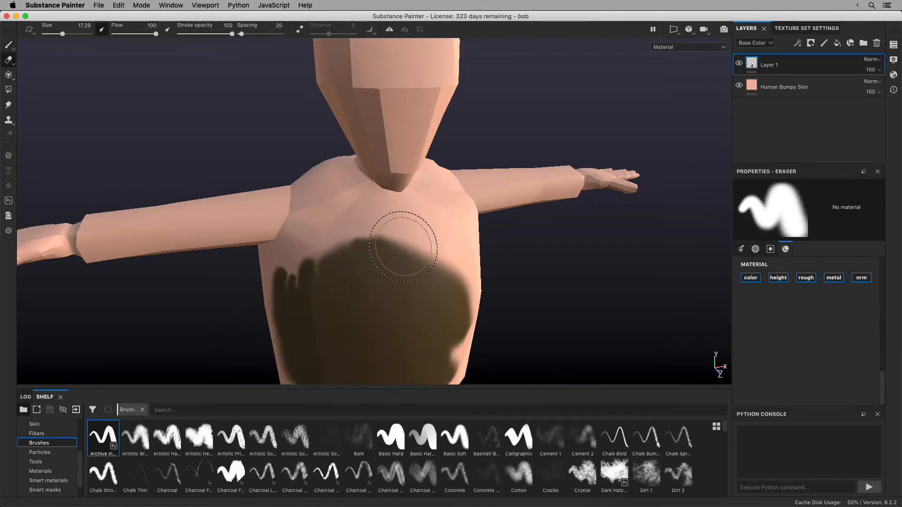
{"action": "mouse_move", "coordinate": [423, 235]}
{"action": "left_mouse_down"}
{"action": "mouse_move", "coordinate": [399, 276]}
{"action": "mouse_move", "coordinate": [419, 259]}
{"action": "left_mouse_up"}
{"action": "key", "text": "bracketleft"}
{"action": "key", "text": "bracketleft"}
{"action": "key", "text": "bracketleft"}
{"action": "key", "text": "bracketleft"}
{"action": "key", "text": "bracketleft"}
{"action": "key", "text": "bracketleft"}
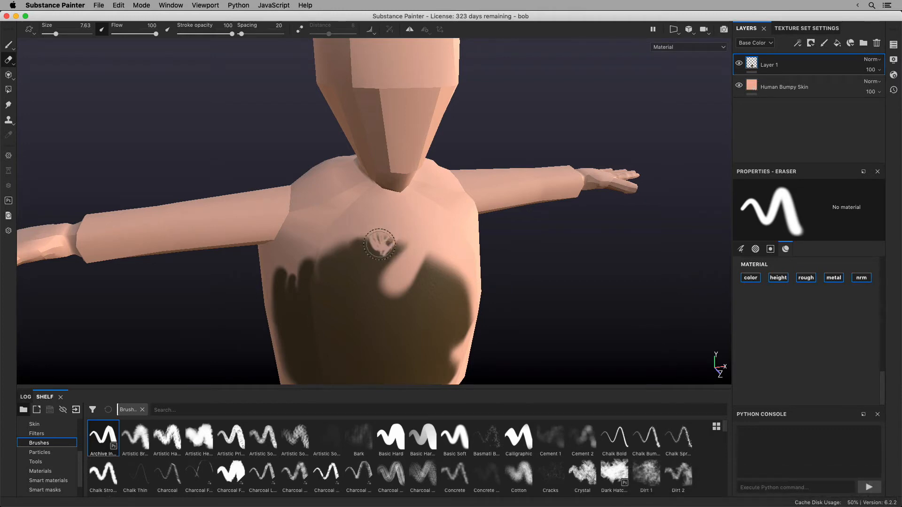
{"action": "mouse_move", "coordinate": [379, 244]}
{"action": "left_mouse_down"}
{"action": "mouse_move", "coordinate": [368, 239]}
{"action": "mouse_move", "coordinate": [447, 267]}
{"action": "mouse_move", "coordinate": [342, 258]}
{"action": "mouse_move", "coordinate": [459, 281]}
{"action": "mouse_move", "coordinate": [299, 267]}
{"action": "mouse_move", "coordinate": [346, 279]}
{"action": "mouse_move", "coordinate": [464, 280]}
{"action": "mouse_move", "coordinate": [411, 292]}
{"action": "mouse_move", "coordinate": [248, 278]}
{"action": "left_mouse_up"}
{"action": "left_click_drag", "start_coordinate": [304, 283], "coordinate": [438, 293]}
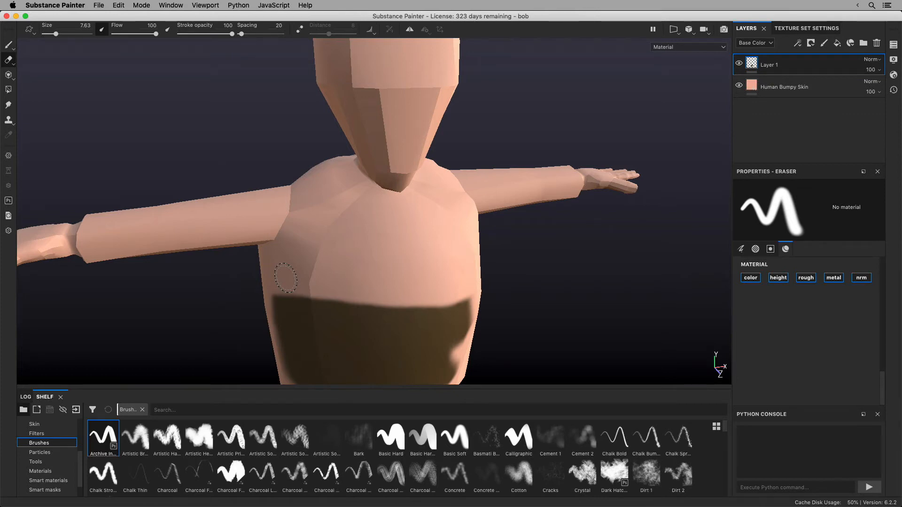
Paint dark brown over the side of the torso, the shoulder and most of the outstretched arm on one side
{"action": "key", "text": "1"}
{"action": "middle_click_drag", "start_coordinate": [374, 306], "coordinate": [401, 250], "text": "alt"}
{"action": "mouse_move", "coordinate": [397, 252]}
{"action": "left_mouse_down", "text": "alt"}
{"action": "mouse_move", "coordinate": [415, 263]}
{"action": "mouse_move", "coordinate": [292, 334]}
{"action": "mouse_move", "coordinate": [322, 371]}
{"action": "mouse_move", "coordinate": [362, 372]}
{"action": "mouse_move", "coordinate": [432, 342]}
{"action": "mouse_move", "coordinate": [457, 294]}
{"action": "left_mouse_up", "text": "alt"}
{"action": "mouse_move", "coordinate": [371, 344]}
{"action": "left_mouse_down"}
{"action": "mouse_move", "coordinate": [292, 306]}
{"action": "mouse_move", "coordinate": [286, 349]}
{"action": "mouse_move", "coordinate": [279, 332]}
{"action": "mouse_move", "coordinate": [512, 246]}
{"action": "mouse_move", "coordinate": [503, 253]}
{"action": "mouse_move", "coordinate": [422, 227]}
{"action": "mouse_move", "coordinate": [438, 210]}
{"action": "mouse_move", "coordinate": [433, 317]}
{"action": "mouse_move", "coordinate": [400, 305]}
{"action": "mouse_move", "coordinate": [411, 179]}
{"action": "mouse_move", "coordinate": [501, 121]}
{"action": "mouse_move", "coordinate": [465, 143]}
{"action": "mouse_move", "coordinate": [475, 144]}
{"action": "mouse_move", "coordinate": [473, 187]}
{"action": "mouse_move", "coordinate": [473, 147]}
{"action": "mouse_move", "coordinate": [503, 241]}
{"action": "left_mouse_up"}
{"action": "mouse_move", "coordinate": [414, 111]}
{"action": "left_mouse_down"}
{"action": "mouse_move", "coordinate": [426, 95]}
{"action": "mouse_move", "coordinate": [432, 141]}
{"action": "mouse_move", "coordinate": [489, 104]}
{"action": "mouse_move", "coordinate": [493, 149]}
{"action": "mouse_move", "coordinate": [425, 71]}
{"action": "mouse_move", "coordinate": [407, 139]}
{"action": "mouse_move", "coordinate": [450, 91]}
{"action": "left_mouse_up"}
{"action": "mouse_move", "coordinate": [526, 184]}
{"action": "left_mouse_down", "text": "alt"}
{"action": "mouse_move", "coordinate": [359, 167]}
{"action": "mouse_move", "coordinate": [409, 190]}
{"action": "mouse_move", "coordinate": [386, 185]}
{"action": "left_mouse_up", "text": "alt"}
{"action": "mouse_move", "coordinate": [600, 174]}
{"action": "left_mouse_down"}
{"action": "mouse_move", "coordinate": [638, 177]}
{"action": "mouse_move", "coordinate": [659, 139]}
{"action": "mouse_move", "coordinate": [684, 177]}
{"action": "mouse_move", "coordinate": [521, 280]}
{"action": "mouse_move", "coordinate": [381, 316]}
{"action": "mouse_move", "coordinate": [439, 280]}
{"action": "mouse_move", "coordinate": [500, 308]}
{"action": "mouse_move", "coordinate": [470, 233]}
{"action": "left_mouse_up"}
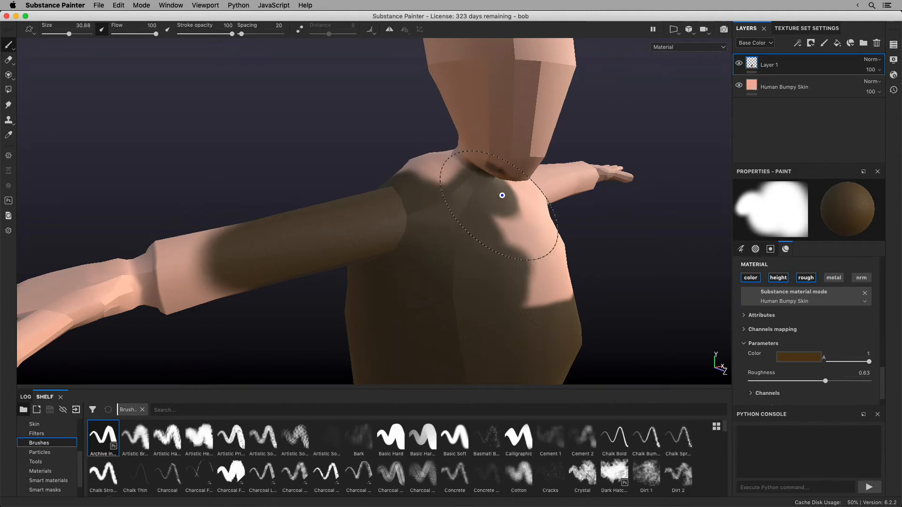
Undo the paint that spilled onto the head and paint dark brown across the upper and middle chest instead
{"action": "mouse_move", "coordinate": [487, 203]}
{"action": "left_mouse_down"}
{"action": "mouse_move", "coordinate": [516, 126]}
{"action": "mouse_move", "coordinate": [510, 159]}
{"action": "left_mouse_up"}
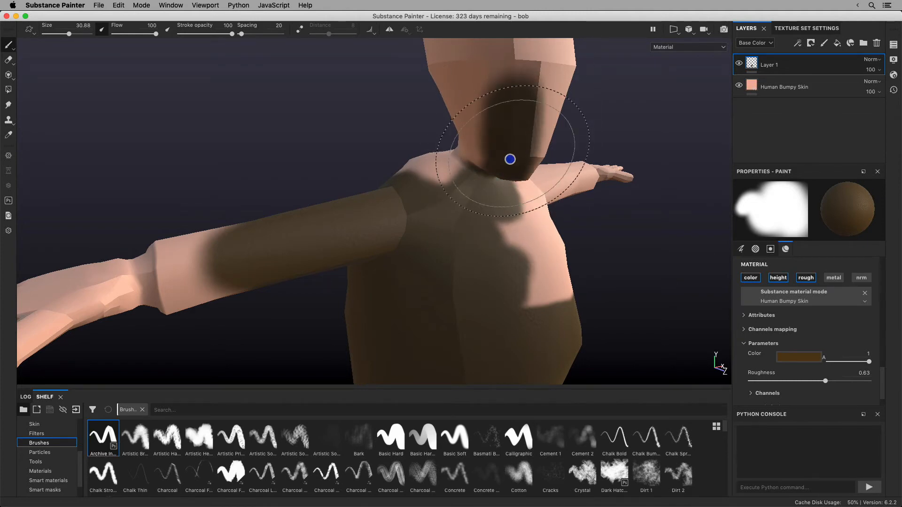
{"action": "key", "text": "super+z"}
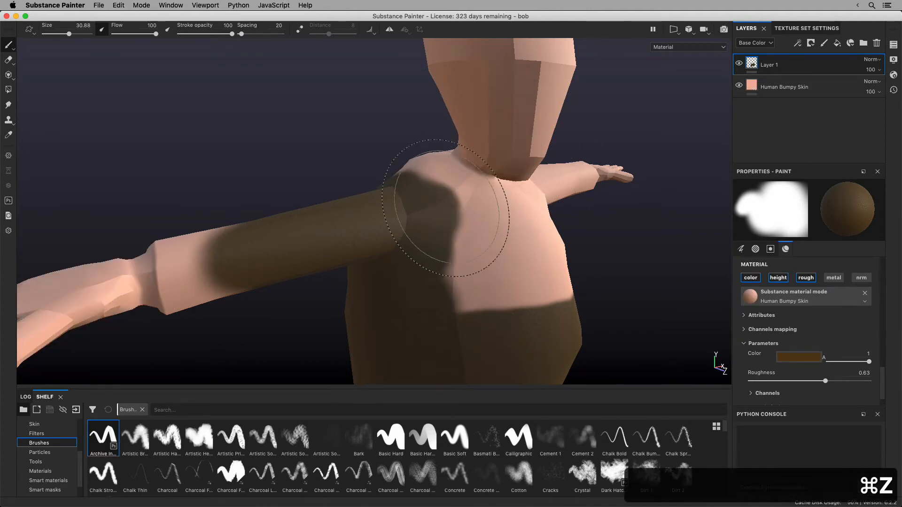
{"action": "mouse_move", "coordinate": [455, 211]}
{"action": "left_mouse_down"}
{"action": "mouse_move", "coordinate": [565, 235]}
{"action": "mouse_move", "coordinate": [539, 230]}
{"action": "mouse_move", "coordinate": [564, 217]}
{"action": "mouse_move", "coordinate": [509, 223]}
{"action": "mouse_move", "coordinate": [461, 316]}
{"action": "mouse_move", "coordinate": [537, 319]}
{"action": "mouse_move", "coordinate": [455, 298]}
{"action": "left_mouse_up"}
{"action": "middle_click_drag", "start_coordinate": [563, 292], "coordinate": [524, 292], "text": "alt"}
{"action": "left_click_drag", "start_coordinate": [512, 291], "coordinate": [435, 264], "text": "alt"}
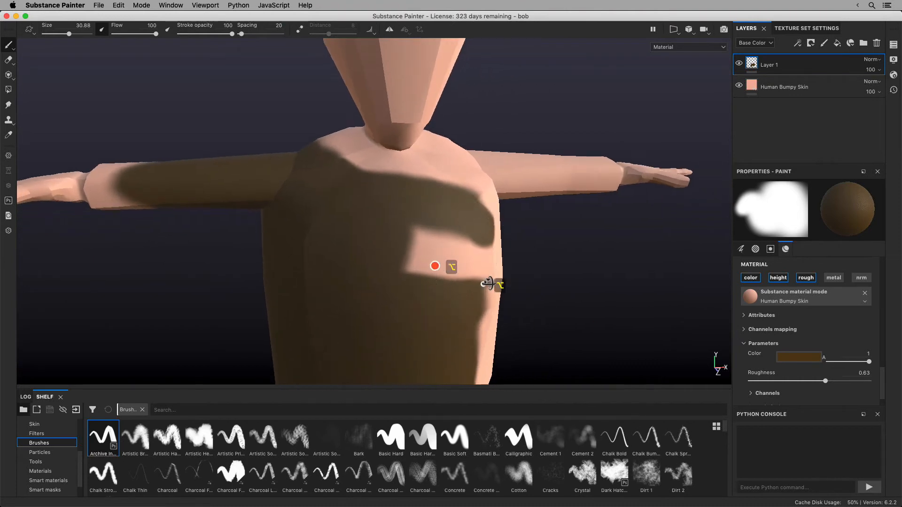
{"action": "middle_click_drag", "start_coordinate": [492, 284], "coordinate": [461, 308], "text": "alt"}
{"action": "left_click_drag", "start_coordinate": [472, 255], "coordinate": [493, 265], "text": "alt"}
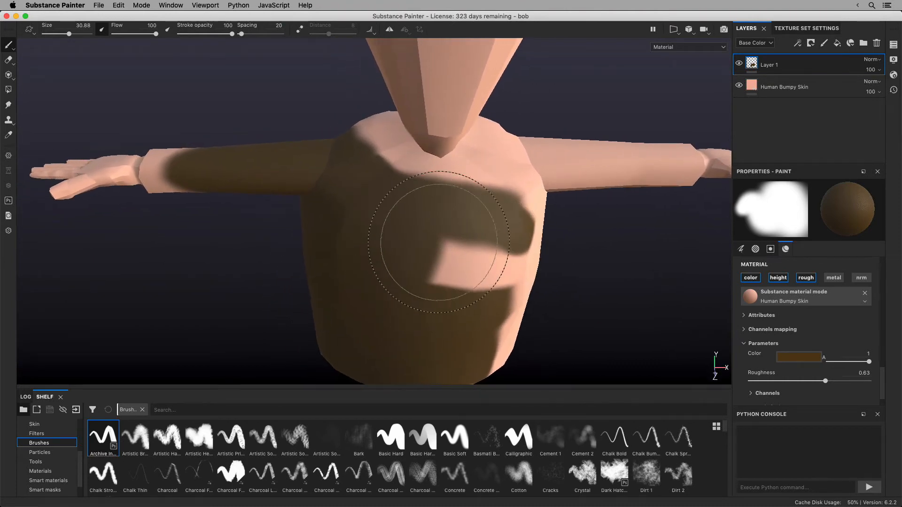
{"action": "left_click_drag", "start_coordinate": [439, 225], "coordinate": [449, 304]}
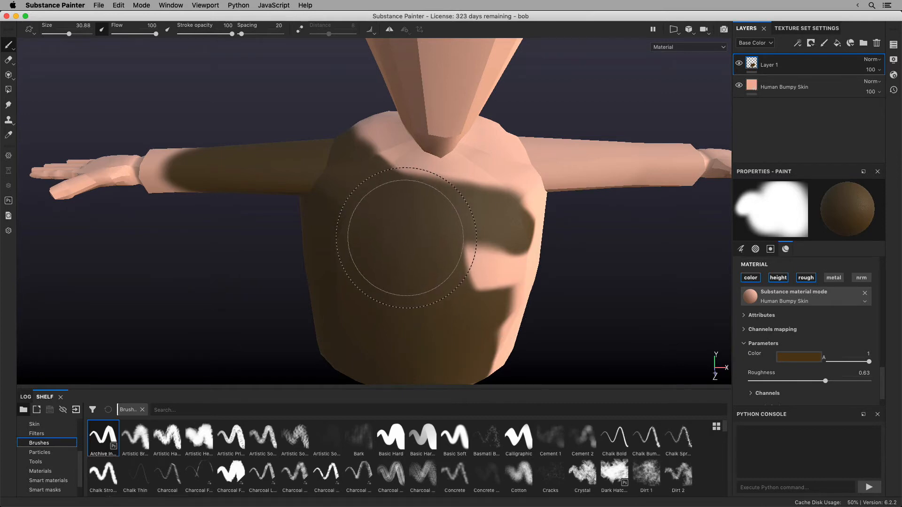
Turn on symmetry and paint dark brown over both shoulders and the upper chest
{"action": "left_click", "coordinate": [390, 30]}
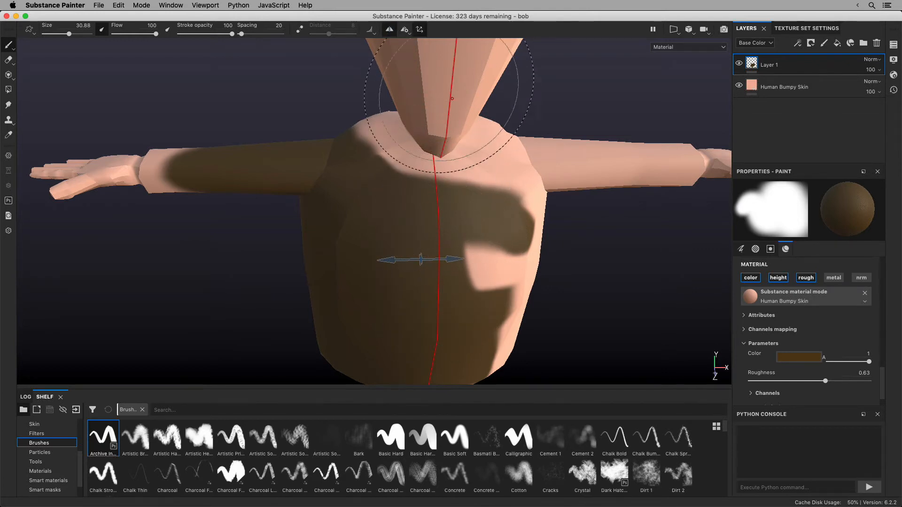
{"action": "mouse_move", "coordinate": [497, 216]}
{"action": "left_mouse_down", "text": "alt"}
{"action": "mouse_move", "coordinate": [477, 221]}
{"action": "mouse_move", "coordinate": [480, 254]}
{"action": "mouse_move", "coordinate": [483, 200]}
{"action": "mouse_move", "coordinate": [461, 264]}
{"action": "left_mouse_up", "text": "alt"}
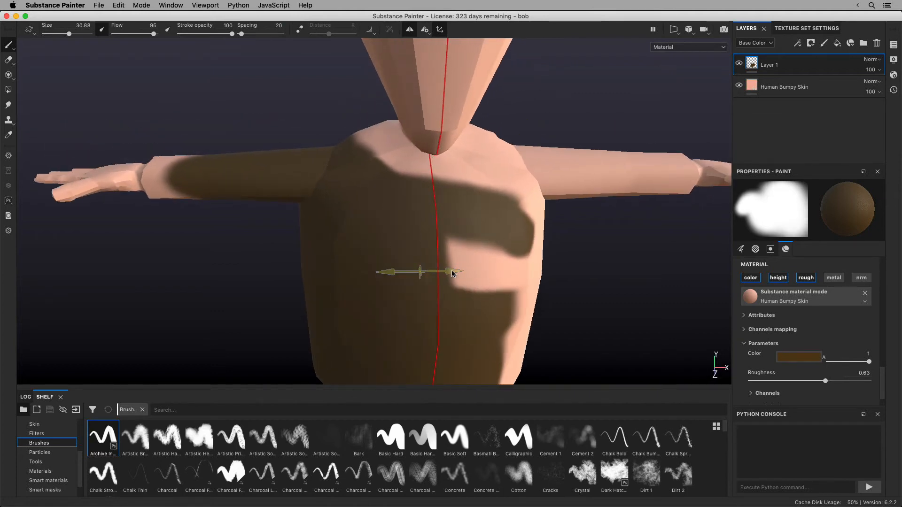
{"action": "left_click_drag", "start_coordinate": [450, 270], "coordinate": [474, 280], "text": "shift"}
{"action": "left_click_drag", "start_coordinate": [463, 279], "coordinate": [458, 272], "text": "alt"}
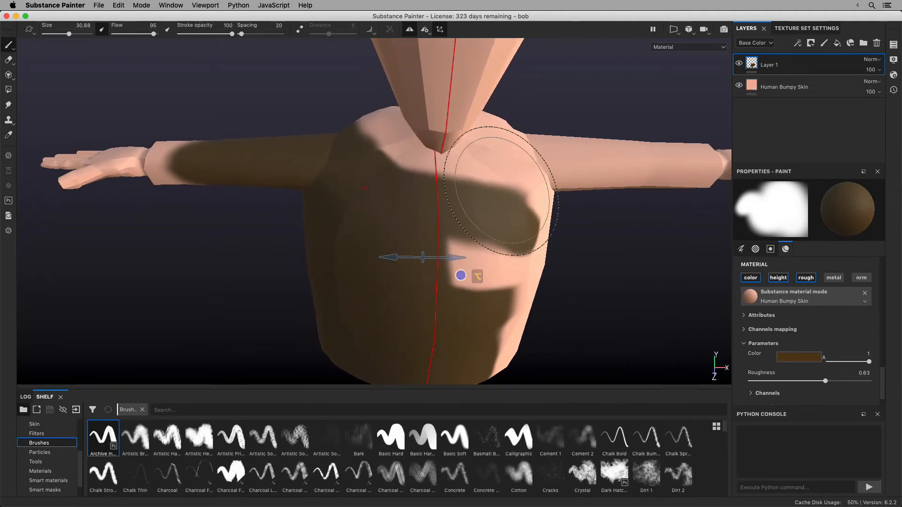
{"action": "mouse_move", "coordinate": [368, 149]}
{"action": "left_mouse_down"}
{"action": "mouse_move", "coordinate": [379, 224]}
{"action": "mouse_move", "coordinate": [358, 276]}
{"action": "mouse_move", "coordinate": [348, 249]}
{"action": "mouse_move", "coordinate": [393, 161]}
{"action": "mouse_move", "coordinate": [368, 163]}
{"action": "mouse_move", "coordinate": [376, 181]}
{"action": "mouse_move", "coordinate": [404, 159]}
{"action": "mouse_move", "coordinate": [386, 182]}
{"action": "mouse_move", "coordinate": [408, 286]}
{"action": "mouse_move", "coordinate": [374, 113]}
{"action": "mouse_move", "coordinate": [362, 168]}
{"action": "mouse_move", "coordinate": [376, 169]}
{"action": "left_mouse_up"}
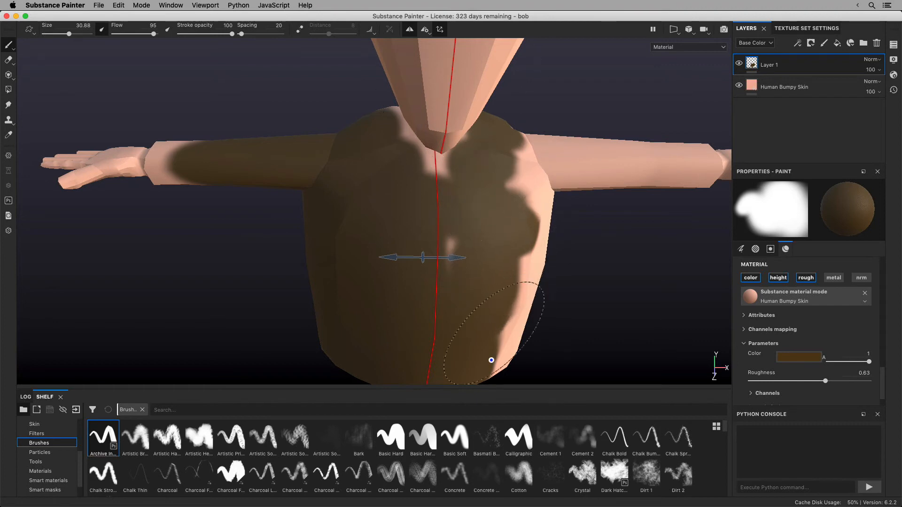
Undo the stroke that spilled onto the chin and paint dark brown over the remaining bare chest and side of the torso
{"action": "mouse_move", "coordinate": [492, 360]}
{"action": "left_mouse_down"}
{"action": "mouse_move", "coordinate": [521, 291]}
{"action": "mouse_move", "coordinate": [507, 354]}
{"action": "mouse_move", "coordinate": [530, 300]}
{"action": "mouse_move", "coordinate": [531, 223]}
{"action": "mouse_move", "coordinate": [517, 205]}
{"action": "mouse_move", "coordinate": [467, 207]}
{"action": "mouse_move", "coordinate": [449, 224]}
{"action": "mouse_move", "coordinate": [438, 145]}
{"action": "left_mouse_up"}
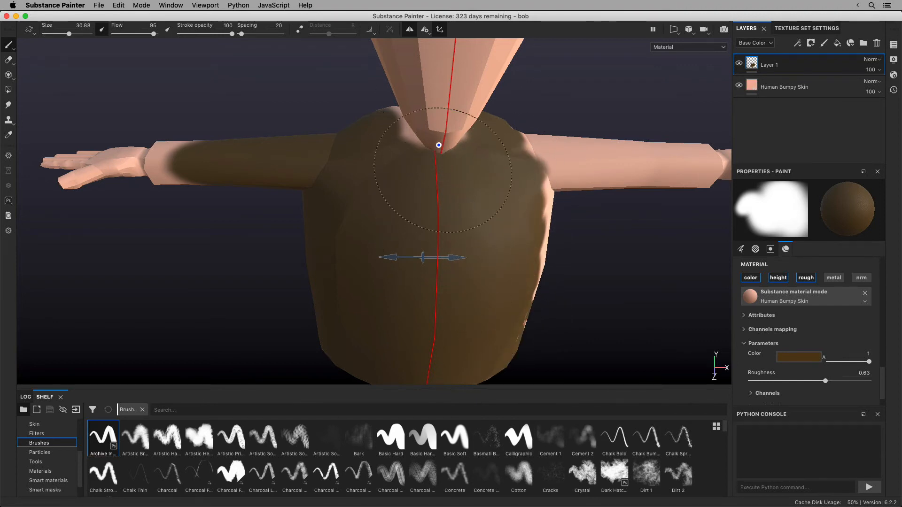
{"action": "key", "text": "super+z"}
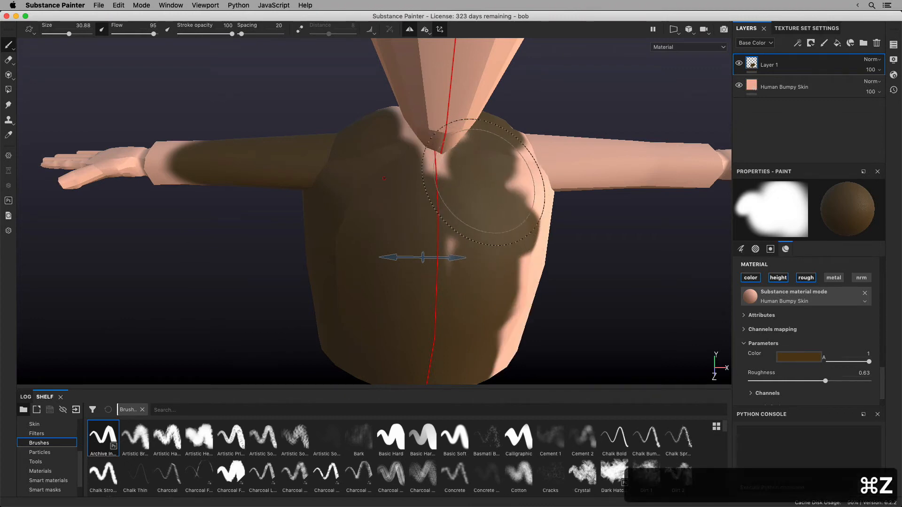
{"action": "mouse_move", "coordinate": [482, 182]}
{"action": "left_mouse_down"}
{"action": "mouse_move", "coordinate": [453, 276]}
{"action": "mouse_move", "coordinate": [509, 286]}
{"action": "mouse_move", "coordinate": [492, 376]}
{"action": "left_mouse_up"}
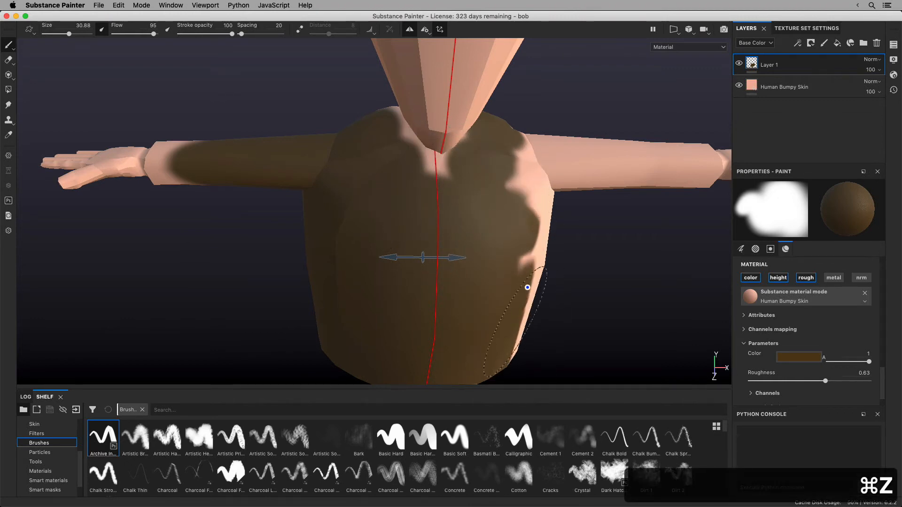
{"action": "mouse_move", "coordinate": [527, 288]}
{"action": "left_mouse_down"}
{"action": "mouse_move", "coordinate": [535, 203]}
{"action": "mouse_move", "coordinate": [526, 171]}
{"action": "mouse_move", "coordinate": [547, 200]}
{"action": "left_mouse_up"}
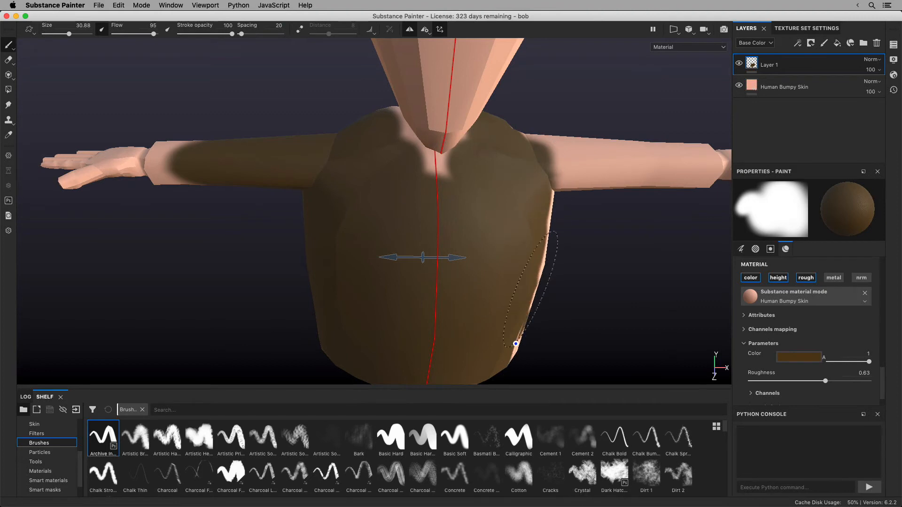
{"action": "left_click_drag", "start_coordinate": [515, 343], "coordinate": [434, 168], "text": "alt"}
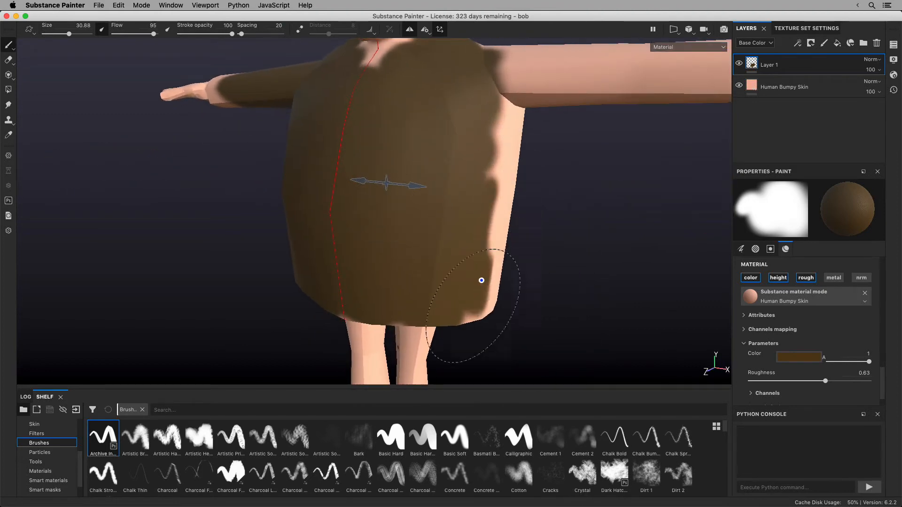
{"action": "mouse_move", "coordinate": [467, 312]}
{"action": "left_mouse_down"}
{"action": "mouse_move", "coordinate": [503, 155]}
{"action": "mouse_move", "coordinate": [521, 118]}
{"action": "mouse_move", "coordinate": [494, 287]}
{"action": "left_mouse_up"}
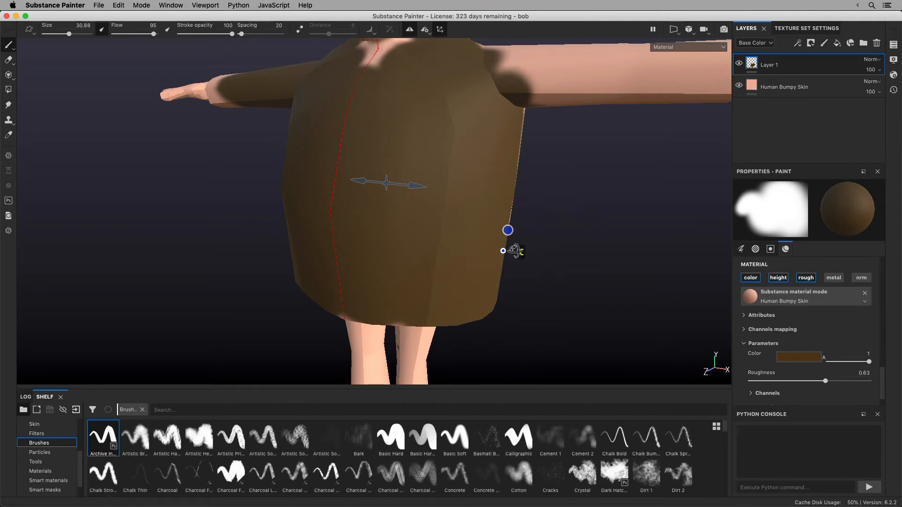
Examine the painted torso from the side, from the front, close up and from farther away
{"action": "mouse_move", "coordinate": [503, 251]}
{"action": "left_mouse_down", "text": "alt"}
{"action": "mouse_move", "coordinate": [358, 242]}
{"action": "mouse_move", "coordinate": [392, 263]}
{"action": "mouse_move", "coordinate": [443, 199]}
{"action": "left_mouse_up", "text": "alt"}
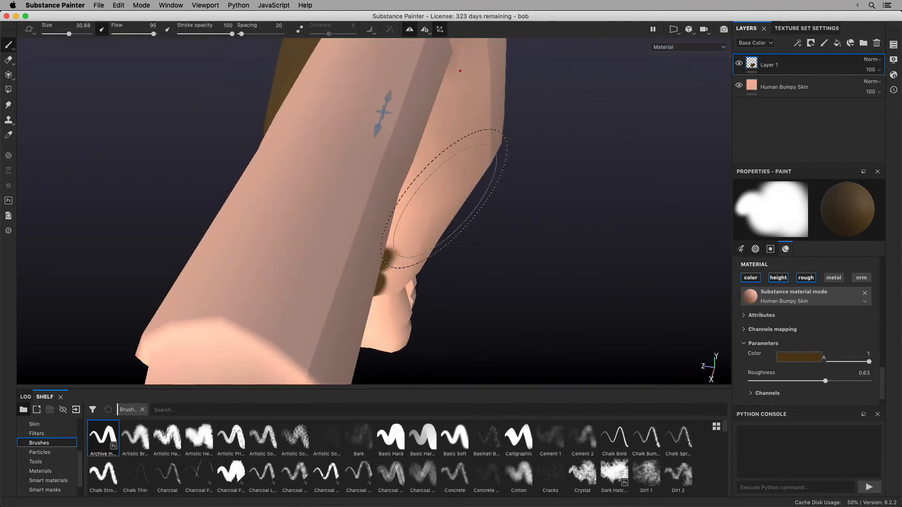
{"action": "mouse_move", "coordinate": [460, 71]}
{"action": "left_mouse_down", "text": "alt"}
{"action": "mouse_move", "coordinate": [397, 225]}
{"action": "mouse_move", "coordinate": [431, 242]}
{"action": "mouse_move", "coordinate": [569, 191]}
{"action": "mouse_move", "coordinate": [649, 135]}
{"action": "mouse_move", "coordinate": [547, 197]}
{"action": "mouse_move", "coordinate": [273, 247]}
{"action": "mouse_move", "coordinate": [545, 129]}
{"action": "left_mouse_up", "text": "alt"}
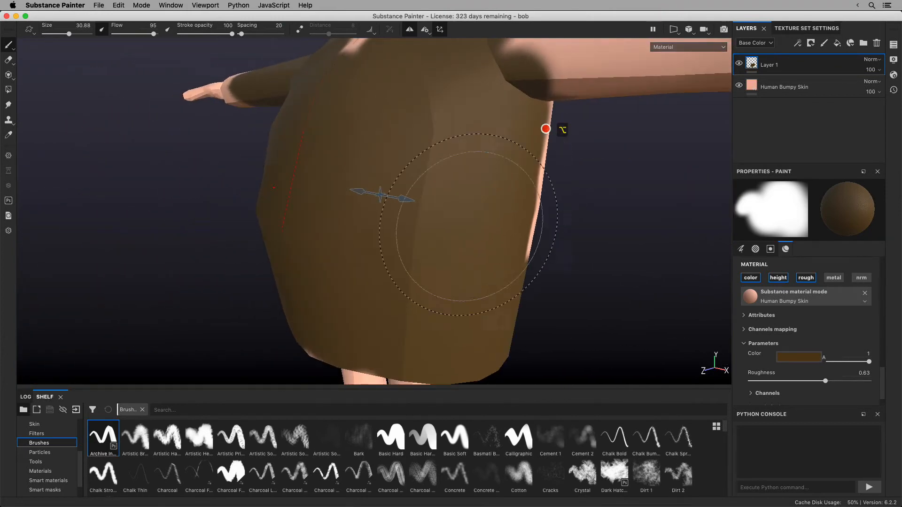
{"action": "left_click_drag", "start_coordinate": [468, 224], "coordinate": [558, 197], "text": "alt"}
{"action": "middle_click_drag", "start_coordinate": [477, 233], "coordinate": [541, 221], "text": "alt"}
{"action": "left_click_drag", "start_coordinate": [477, 233], "coordinate": [479, 294], "text": "alt"}
{"action": "right_click_drag", "start_coordinate": [493, 259], "coordinate": [580, 269], "text": "alt"}
{"action": "left_click_drag", "start_coordinate": [470, 258], "coordinate": [483, 252], "text": "alt"}
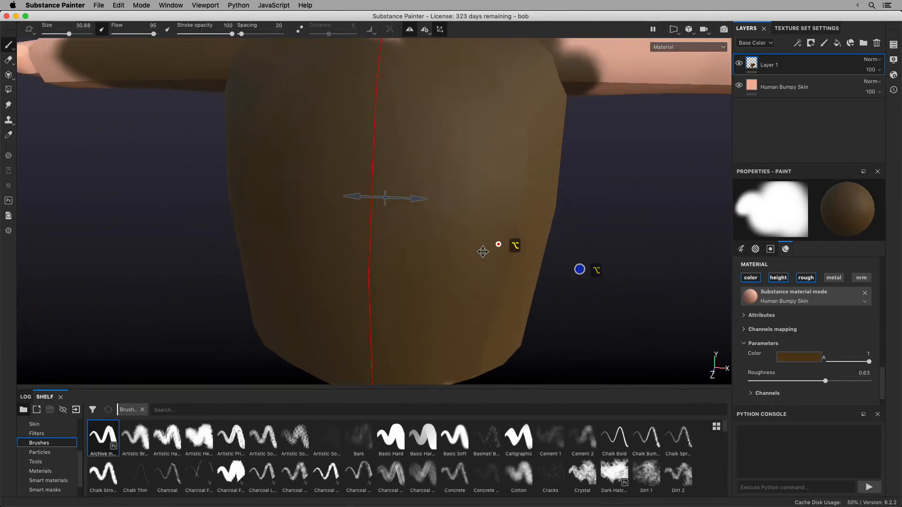
{"action": "middle_click_drag", "start_coordinate": [483, 252], "coordinate": [527, 257], "text": "alt"}
{"action": "left_click_drag", "start_coordinate": [521, 255], "coordinate": [547, 263], "text": "alt"}
{"action": "middle_click_drag", "start_coordinate": [510, 258], "coordinate": [522, 304], "text": "alt"}
{"action": "right_click_drag", "start_coordinate": [467, 251], "coordinate": [425, 240], "text": "alt"}
{"action": "mouse_move", "coordinate": [423, 236]}
{"action": "left_mouse_down", "text": "alt"}
{"action": "mouse_move", "coordinate": [316, 241]}
{"action": "mouse_move", "coordinate": [425, 244]}
{"action": "left_mouse_up", "text": "alt"}
{"action": "middle_click_drag", "start_coordinate": [521, 244], "coordinate": [474, 254], "text": "alt"}
{"action": "right_click_drag", "start_coordinate": [475, 250], "coordinate": [437, 247], "text": "alt"}
{"action": "left_click_drag", "start_coordinate": [494, 243], "coordinate": [398, 245], "text": "alt"}
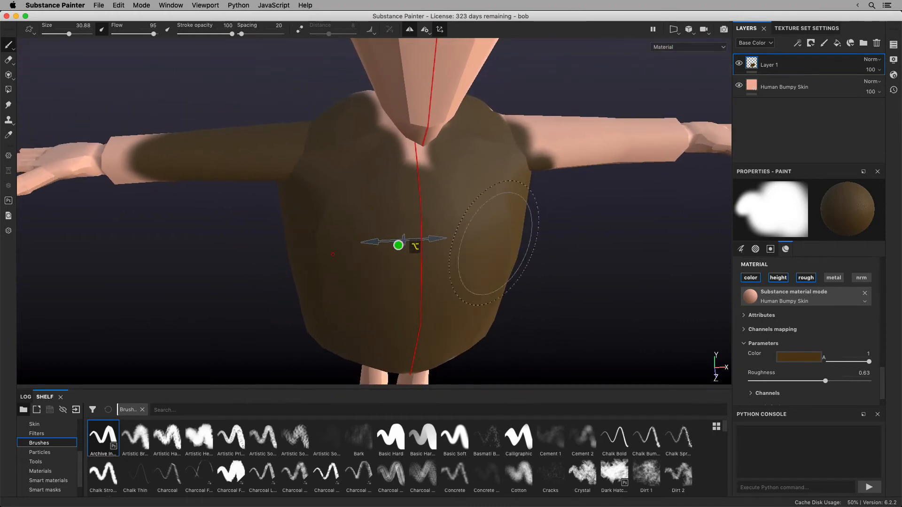
{"action": "left_click_drag", "start_coordinate": [534, 260], "coordinate": [451, 247], "text": "alt"}
Try an eraser stroke on the front of the torso, undo it and return to the Paint tool
{"action": "key", "text": "e"}
{"action": "left_click_drag", "start_coordinate": [510, 265], "coordinate": [500, 243]}
{"action": "key", "text": "super+z"}
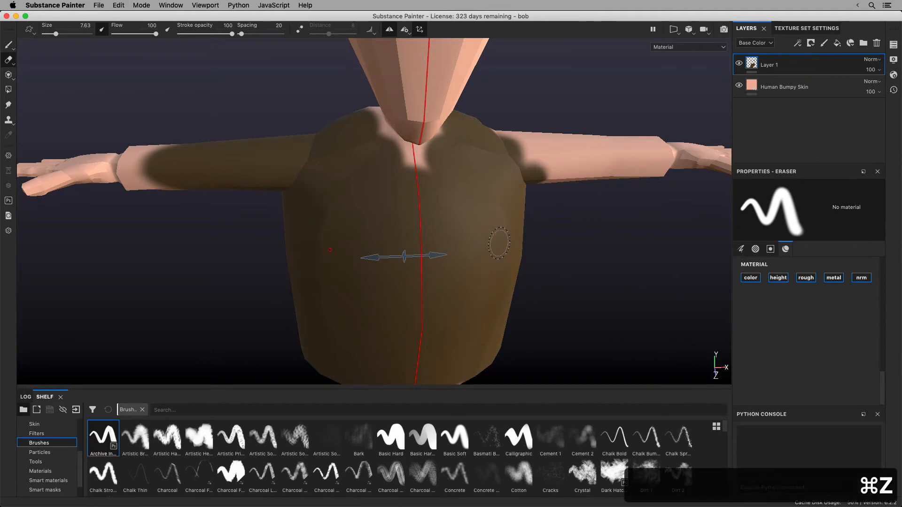
{"action": "key", "text": "p"}
{"action": "mouse_move", "coordinate": [437, 241]}
{"action": "left_mouse_down", "text": "alt"}
{"action": "mouse_move", "coordinate": [442, 250]}
{"action": "mouse_move", "coordinate": [463, 242]}
{"action": "mouse_move", "coordinate": [491, 267]}
{"action": "mouse_move", "coordinate": [498, 256]}
{"action": "mouse_move", "coordinate": [478, 270]}
{"action": "mouse_move", "coordinate": [486, 242]}
{"action": "mouse_move", "coordinate": [475, 256]}
{"action": "mouse_move", "coordinate": [476, 244]}
{"action": "mouse_move", "coordinate": [496, 253]}
{"action": "left_mouse_up", "text": "alt"}
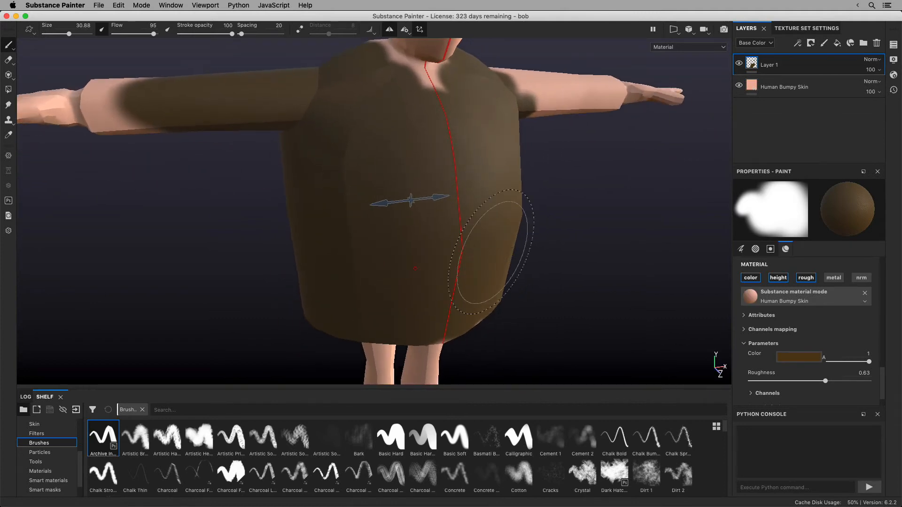
Add the Wood Ship Hull Nordic smart material as the top layer and hide Layer 1 and Human Bumpy Skin
{"action": "left_click", "coordinate": [59, 481]}
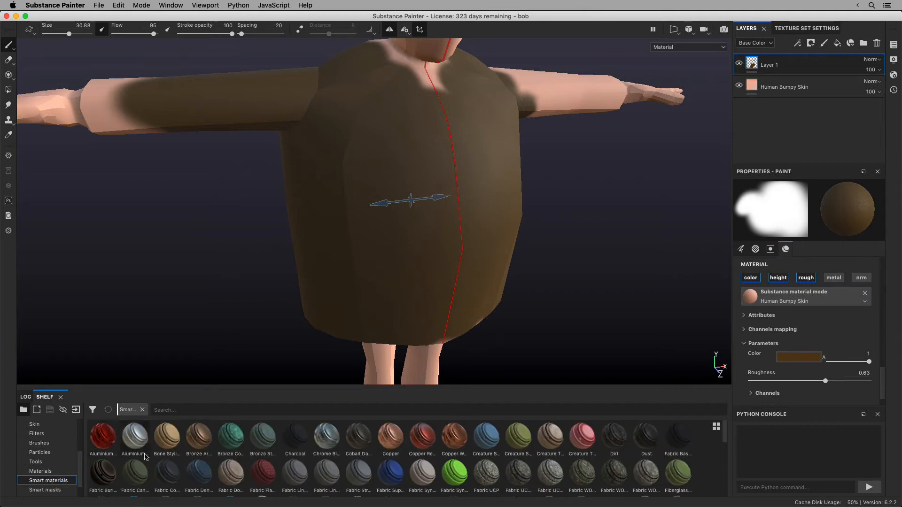
{"action": "left_click_drag", "start_coordinate": [725, 441], "coordinate": [724, 454]}
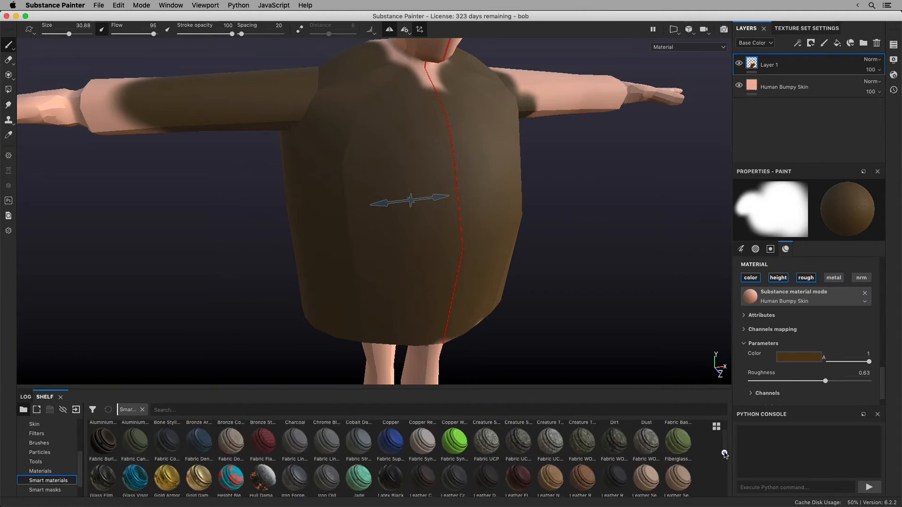
{"action": "left_click", "coordinate": [724, 466]}
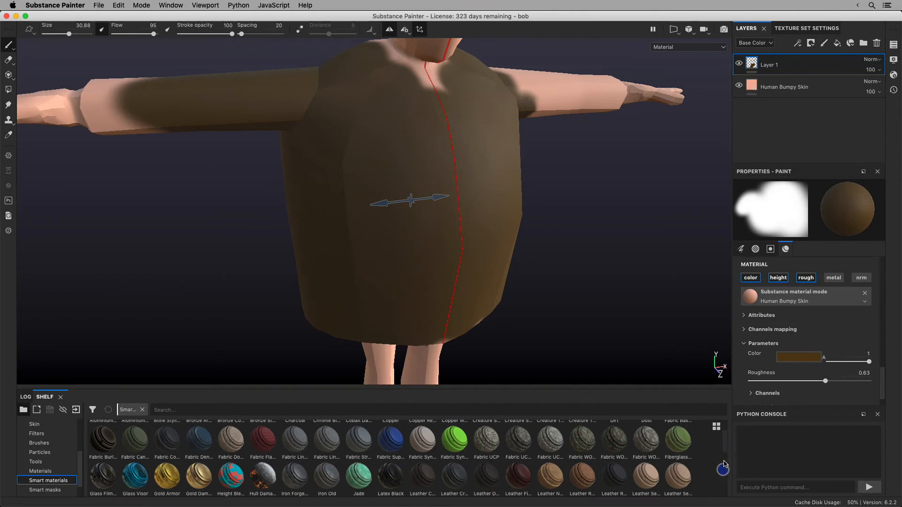
{"action": "left_click_drag", "start_coordinate": [723, 446], "coordinate": [724, 484]}
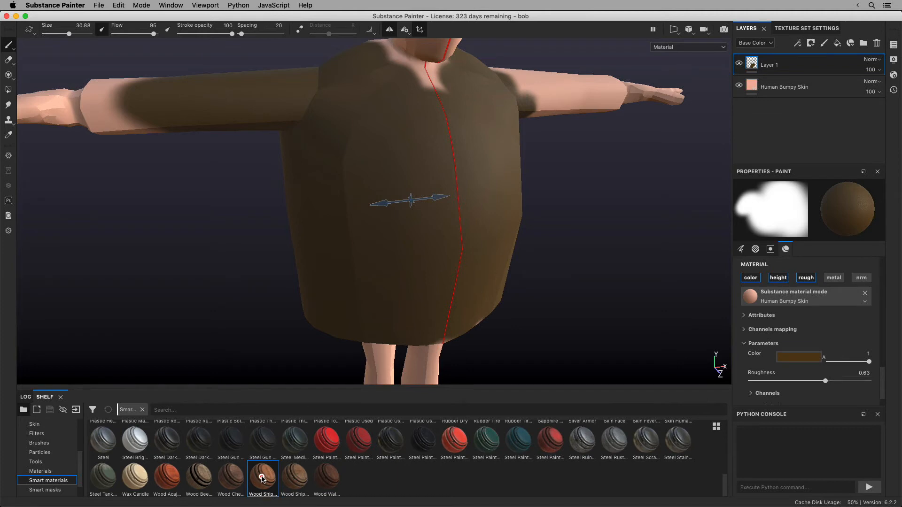
{"action": "left_click_drag", "start_coordinate": [287, 463], "coordinate": [829, 57]}
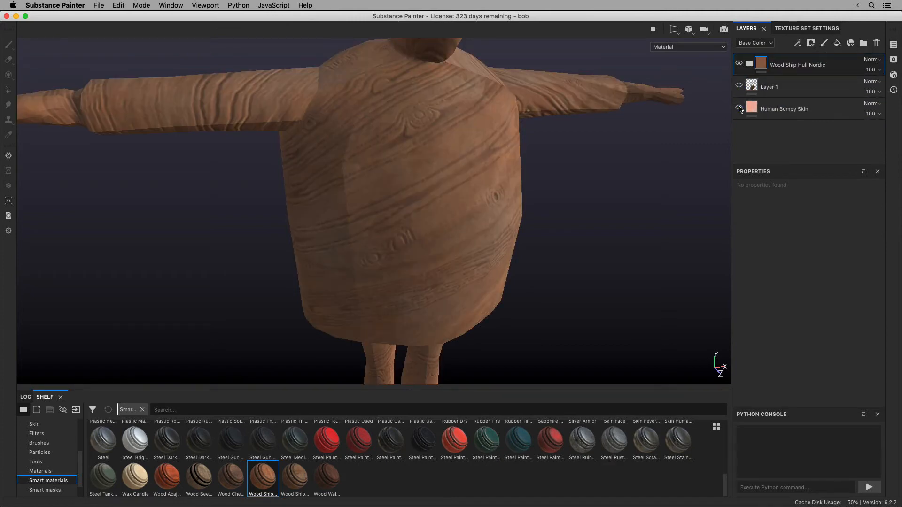
{"action": "left_click_drag", "start_coordinate": [378, 207], "coordinate": [413, 280], "text": "alt"}
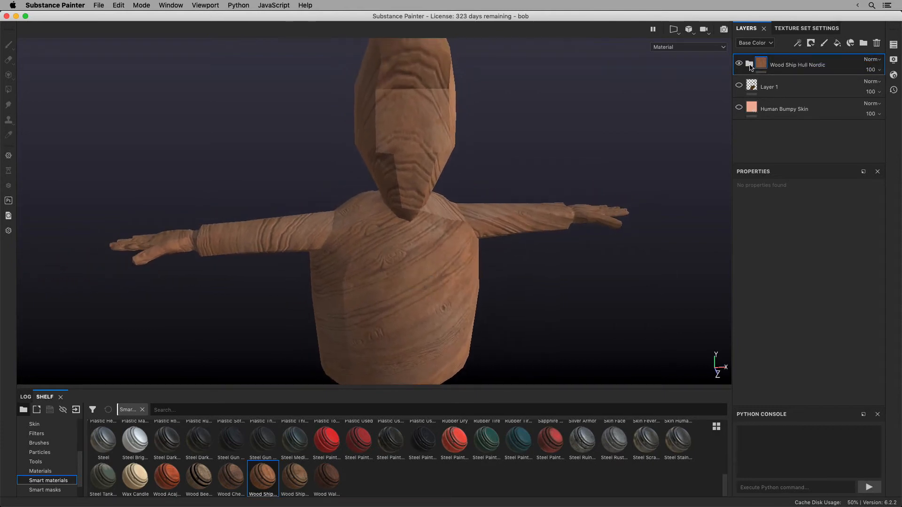
Expand the Wood Ship Hull Nordic folder, examine the layers and effects it is built from, and collapse it again
{"action": "left_click", "coordinate": [750, 66]}
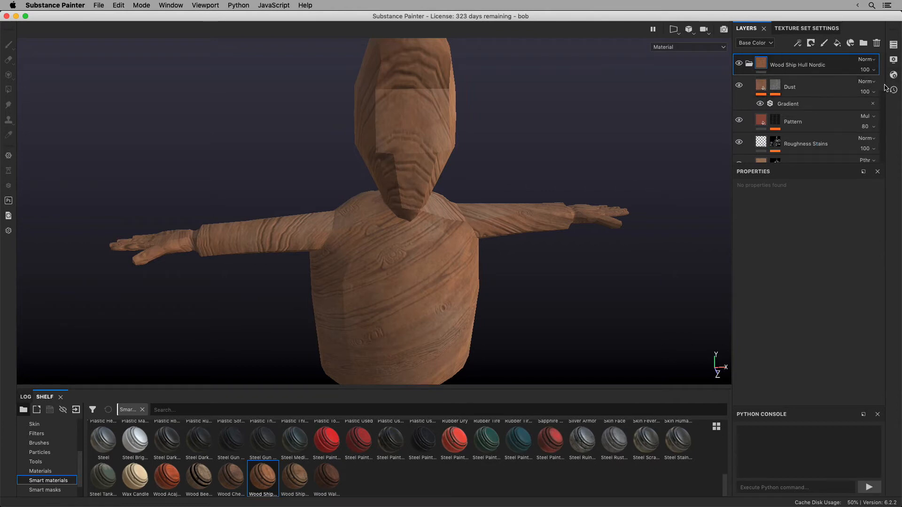
{"action": "scroll", "coordinate": [884, 94], "scroll_direction": "down", "scroll_amount": 5}
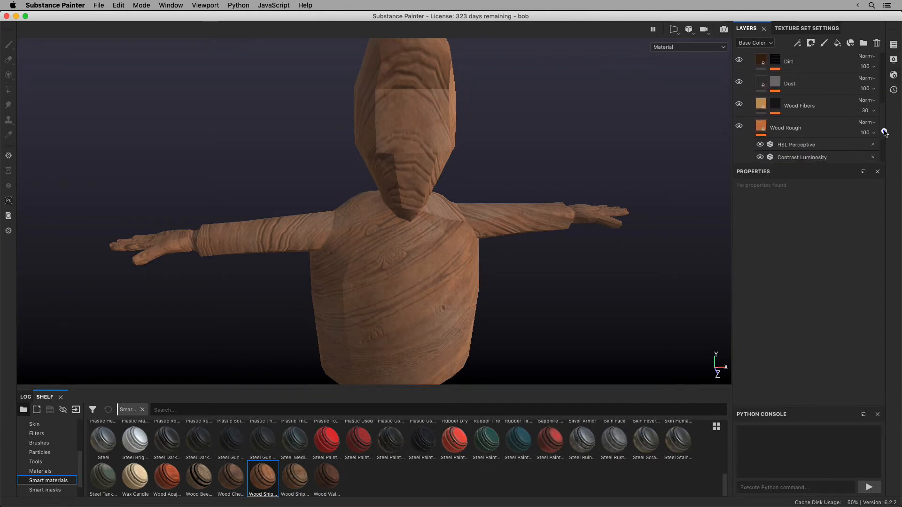
{"action": "left_click_drag", "start_coordinate": [883, 130], "coordinate": [883, 100]}
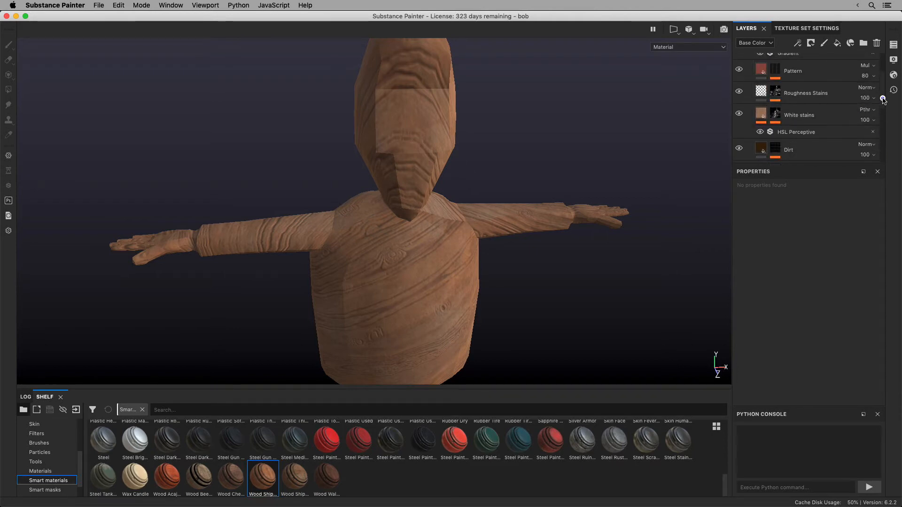
{"action": "scroll", "coordinate": [860, 118], "scroll_direction": "up", "scroll_amount": 2}
{"action": "mouse_move", "coordinate": [882, 77]}
{"action": "left_mouse_down"}
{"action": "mouse_move", "coordinate": [883, 133]}
{"action": "mouse_move", "coordinate": [885, 65]}
{"action": "left_mouse_up"}
{"action": "left_click", "coordinate": [749, 65]}
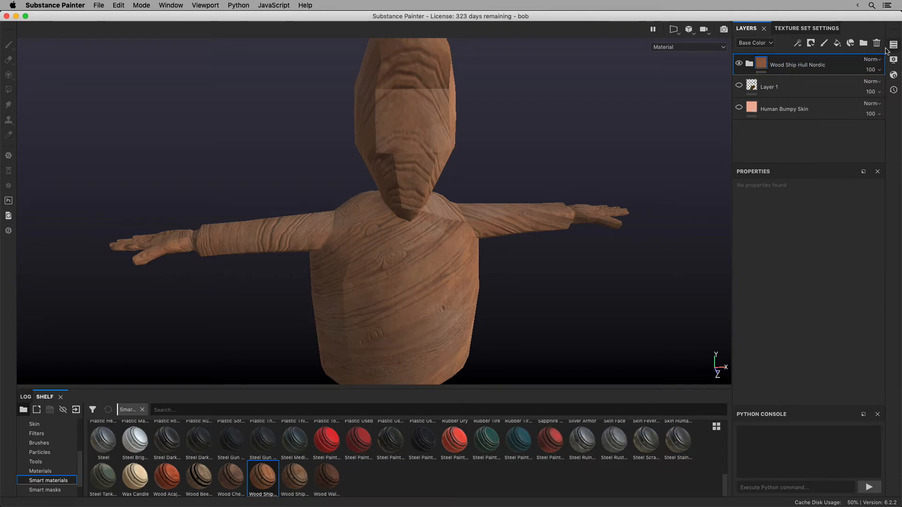
Delete the Wood Ship Hull Nordic folder and add the Leatherette Damaged smart material as the top layer instead
{"action": "left_click", "coordinate": [877, 44]}
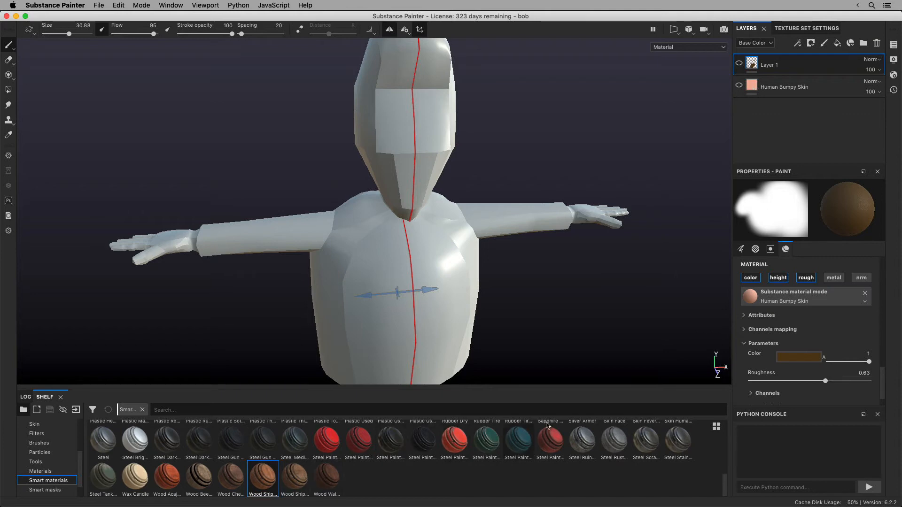
{"action": "left_click_drag", "start_coordinate": [725, 489], "coordinate": [725, 464]}
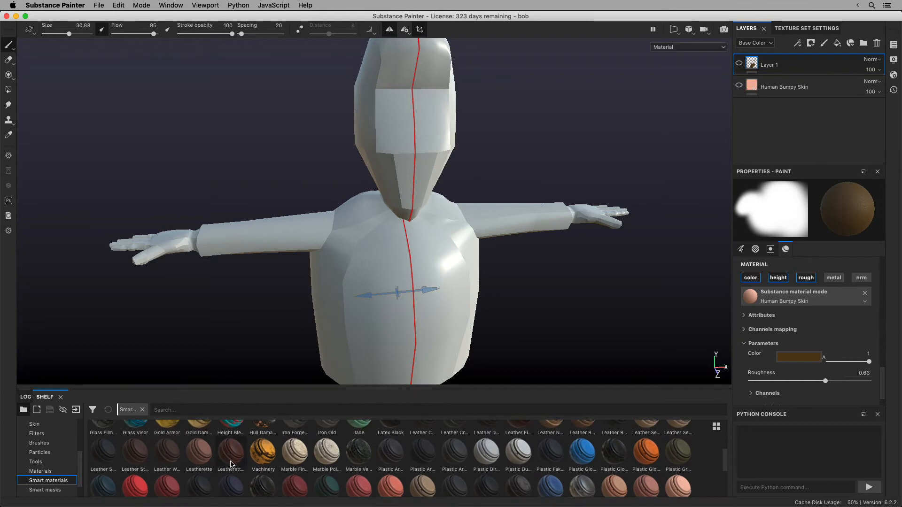
{"action": "left_click_drag", "start_coordinate": [232, 453], "coordinate": [801, 58]}
{"action": "left_click_drag", "start_coordinate": [381, 250], "coordinate": [418, 220], "text": "alt"}
{"action": "middle_click_drag", "start_coordinate": [405, 236], "coordinate": [398, 311], "text": "alt"}
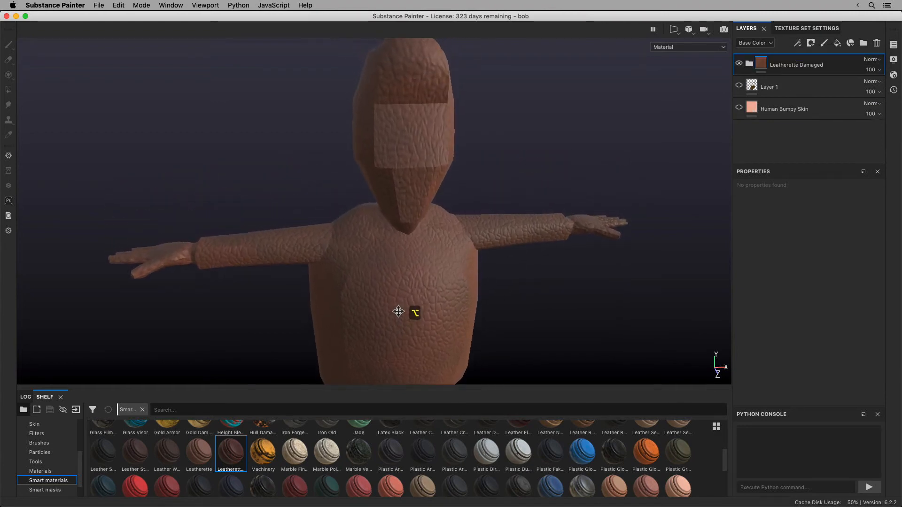
{"action": "left_click_drag", "start_coordinate": [400, 240], "coordinate": [432, 258], "text": "alt"}
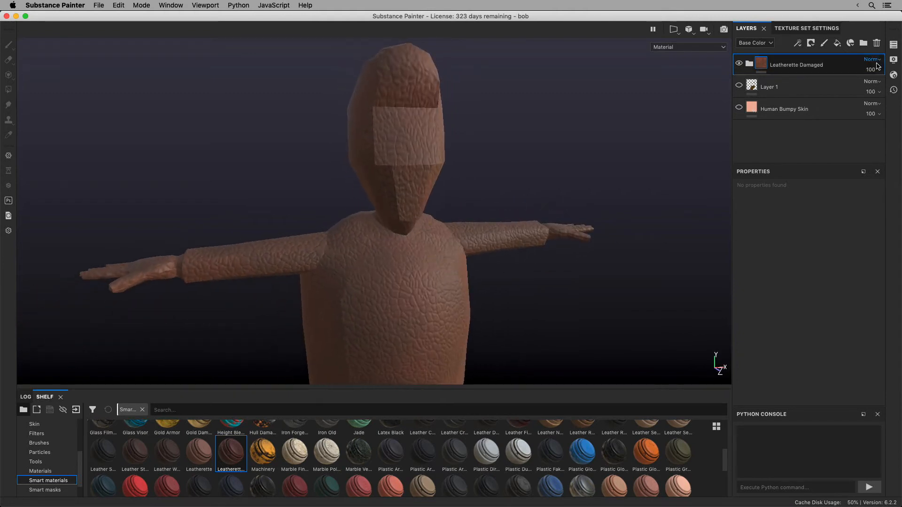
Add a white mask to Leatherette Damaged and paint it black over the face with a size 10 brush
{"action": "left_click", "coordinate": [810, 43]}
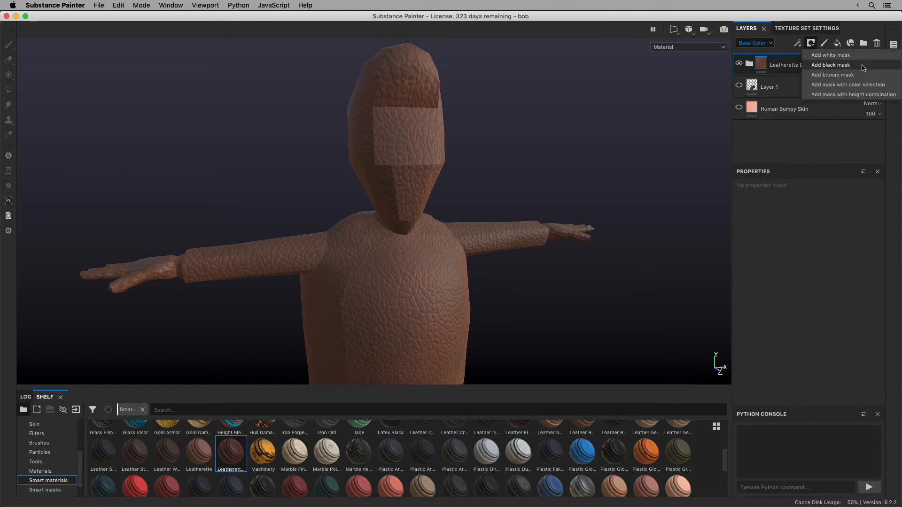
{"action": "left_click", "coordinate": [853, 56]}
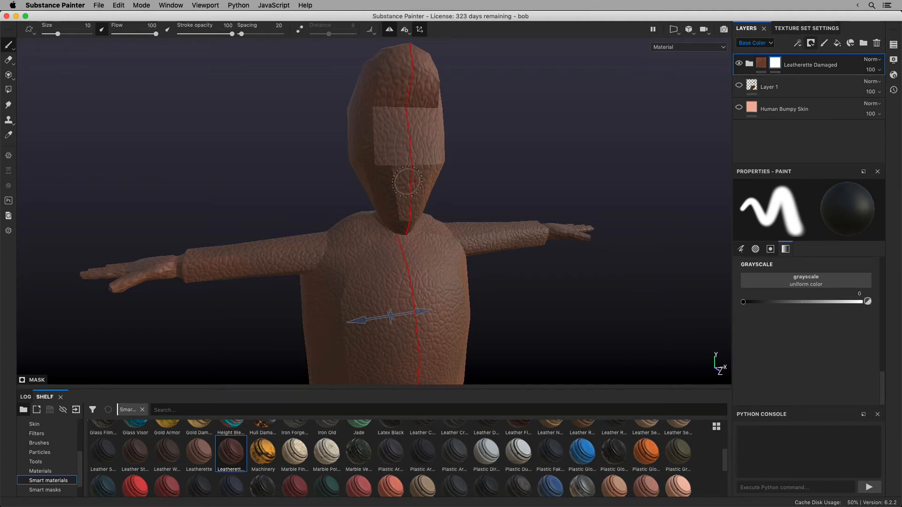
{"action": "mouse_move", "coordinate": [380, 144]}
{"action": "left_mouse_down"}
{"action": "mouse_move", "coordinate": [402, 191]}
{"action": "mouse_move", "coordinate": [410, 155]}
{"action": "mouse_move", "coordinate": [407, 209]}
{"action": "mouse_move", "coordinate": [375, 165]}
{"action": "mouse_move", "coordinate": [434, 122]}
{"action": "mouse_move", "coordinate": [383, 98]}
{"action": "mouse_move", "coordinate": [367, 139]}
{"action": "left_mouse_up"}
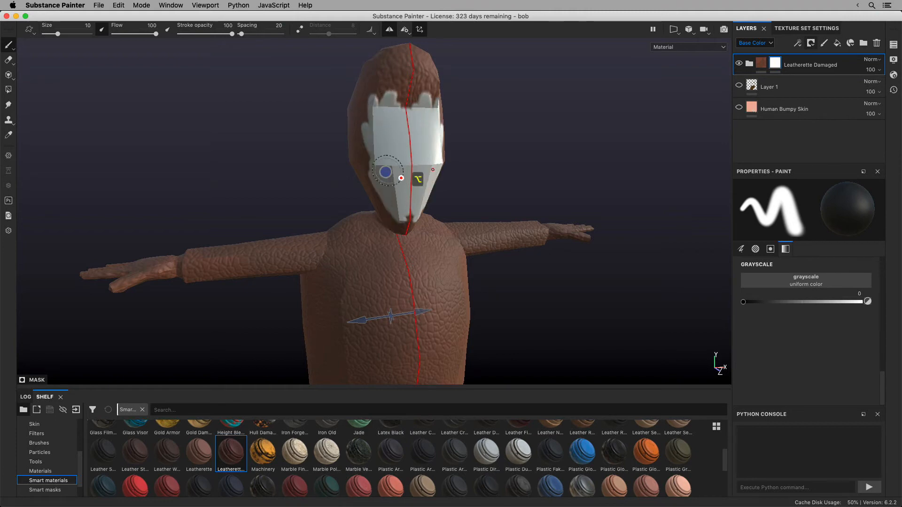
Mask the leatherette off the forehead, crown and side of the head, enlarging the brush to 17.3
{"action": "left_click_drag", "start_coordinate": [401, 178], "coordinate": [455, 203], "text": "alt"}
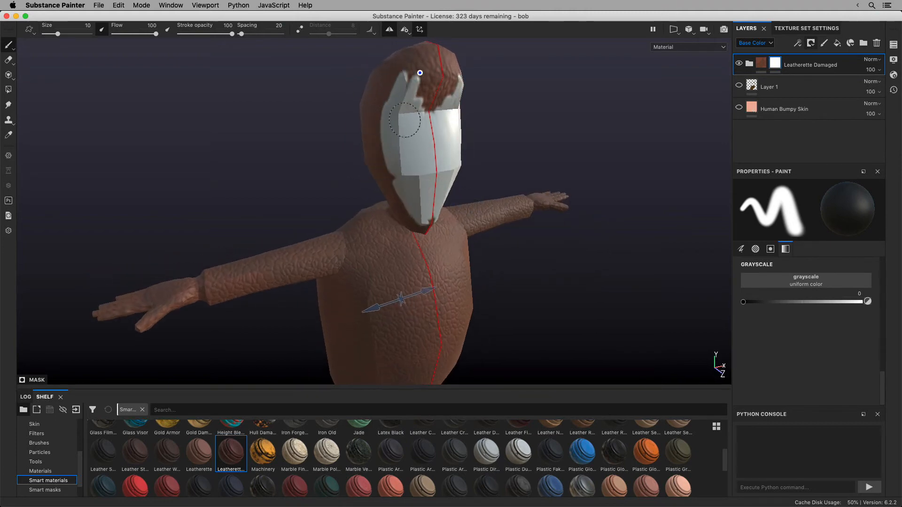
{"action": "mouse_move", "coordinate": [420, 73]}
{"action": "left_mouse_down"}
{"action": "mouse_move", "coordinate": [424, 90]}
{"action": "mouse_move", "coordinate": [415, 75]}
{"action": "mouse_move", "coordinate": [402, 80]}
{"action": "mouse_move", "coordinate": [393, 120]}
{"action": "mouse_move", "coordinate": [368, 149]}
{"action": "left_mouse_up"}
{"action": "key", "text": "bracketright"}
{"action": "key", "text": "bracketright"}
{"action": "key", "text": "bracketright"}
{"action": "key", "text": "bracketright"}
{"action": "key", "text": "bracketright"}
{"action": "mouse_move", "coordinate": [408, 74]}
{"action": "left_mouse_down"}
{"action": "mouse_move", "coordinate": [397, 53]}
{"action": "mouse_move", "coordinate": [426, 60]}
{"action": "left_mouse_up"}
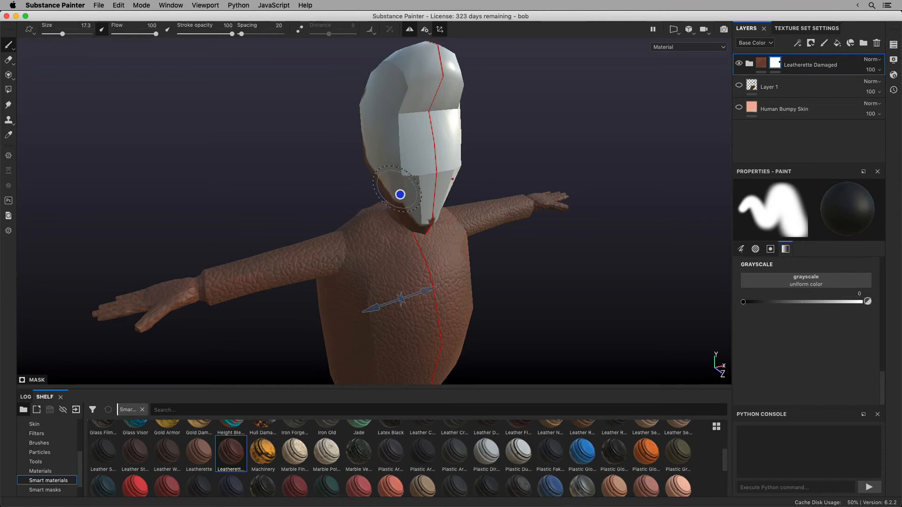
Paint the Leatherette Damaged mask black over the back of the head down to the nape, using brush size 17.3
{"action": "mouse_move", "coordinate": [440, 154]}
{"action": "left_mouse_down", "text": "alt"}
{"action": "mouse_move", "coordinate": [460, 176]}
{"action": "mouse_move", "coordinate": [605, 167]}
{"action": "mouse_move", "coordinate": [423, 182]}
{"action": "mouse_move", "coordinate": [445, 204]}
{"action": "mouse_move", "coordinate": [430, 209]}
{"action": "mouse_move", "coordinate": [439, 207]}
{"action": "left_mouse_up", "text": "alt"}
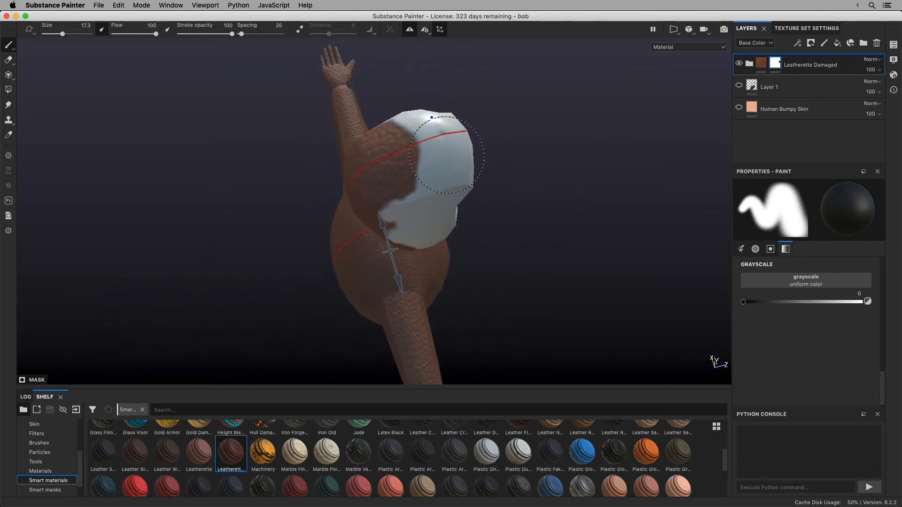
{"action": "mouse_move", "coordinate": [423, 155]}
{"action": "left_mouse_down"}
{"action": "mouse_move", "coordinate": [374, 202]}
{"action": "mouse_move", "coordinate": [394, 161]}
{"action": "mouse_move", "coordinate": [371, 216]}
{"action": "mouse_move", "coordinate": [459, 183]}
{"action": "mouse_move", "coordinate": [485, 153]}
{"action": "mouse_move", "coordinate": [465, 183]}
{"action": "mouse_move", "coordinate": [472, 180]}
{"action": "left_mouse_up"}
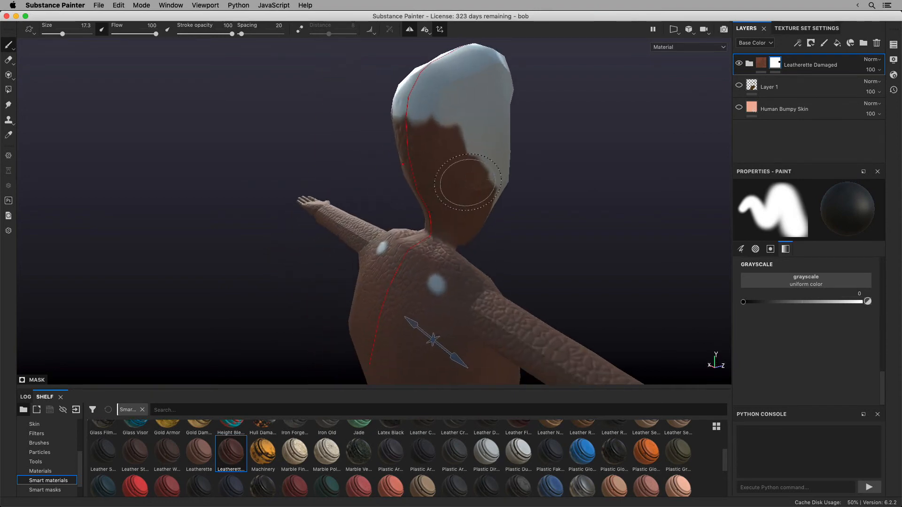
{"action": "key", "text": "e"}
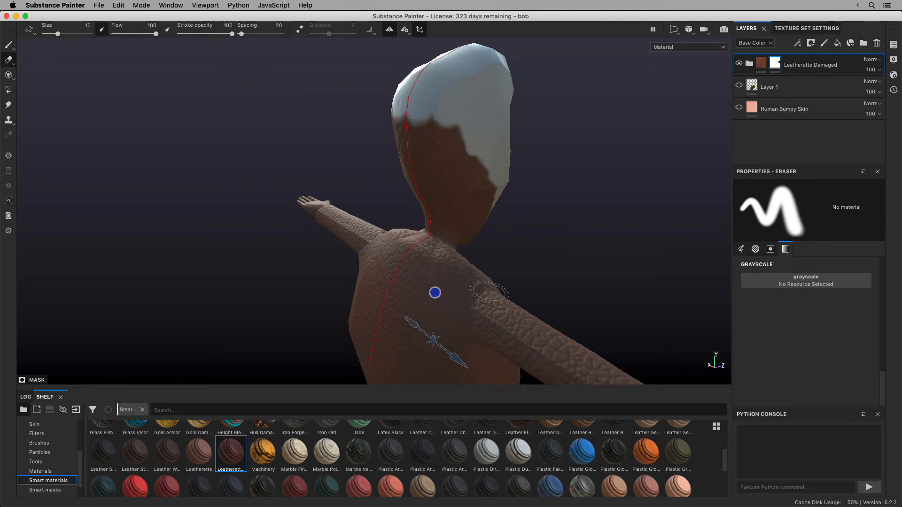
{"action": "key", "text": "b"}
{"action": "left_click_drag", "start_coordinate": [413, 125], "coordinate": [418, 123]}
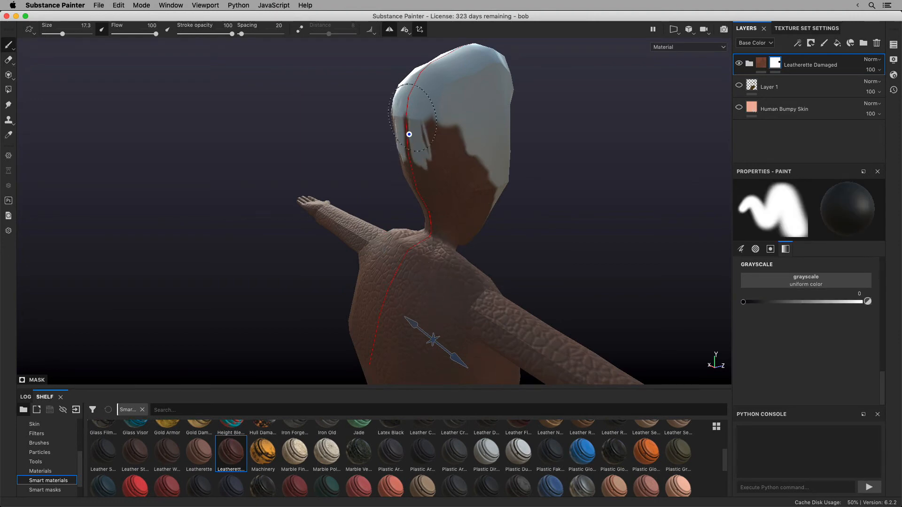
{"action": "mouse_move", "coordinate": [428, 161]}
{"action": "left_mouse_down"}
{"action": "mouse_move", "coordinate": [424, 109]}
{"action": "mouse_move", "coordinate": [459, 177]}
{"action": "mouse_move", "coordinate": [485, 168]}
{"action": "left_mouse_up"}
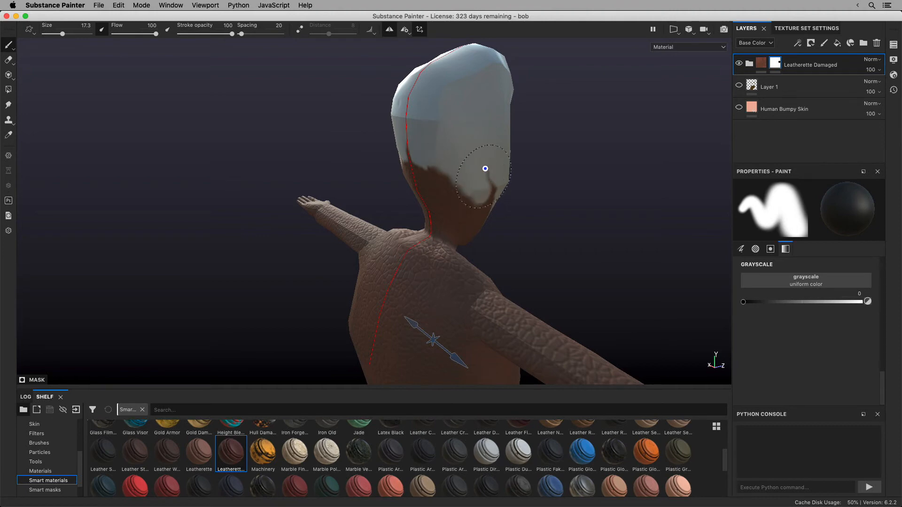
{"action": "left_click_drag", "start_coordinate": [418, 165], "coordinate": [414, 184]}
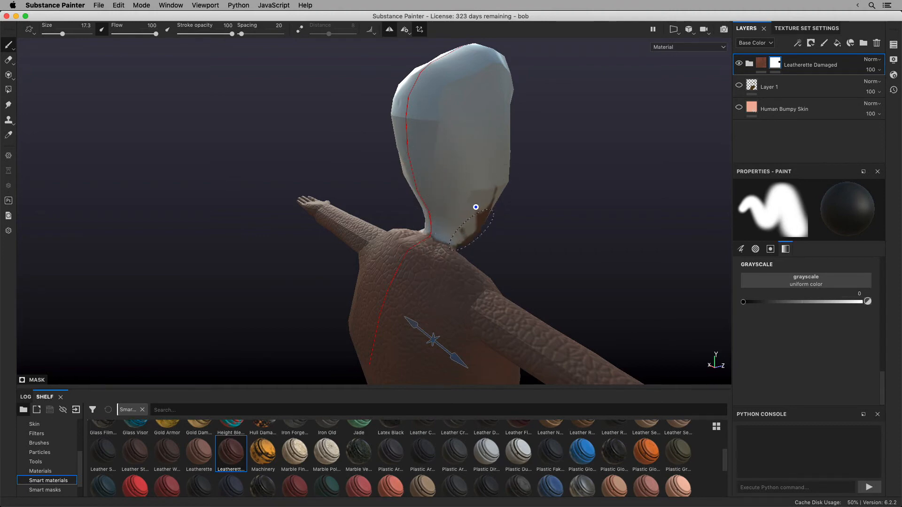
Mask the leatherette off the remaining patches on the jaw and chin
{"action": "mouse_move", "coordinate": [464, 239]}
{"action": "left_mouse_down", "text": "alt"}
{"action": "mouse_move", "coordinate": [409, 193]}
{"action": "mouse_move", "coordinate": [378, 193]}
{"action": "mouse_move", "coordinate": [413, 216]}
{"action": "mouse_move", "coordinate": [425, 202]}
{"action": "mouse_move", "coordinate": [385, 191]}
{"action": "left_mouse_up", "text": "alt"}
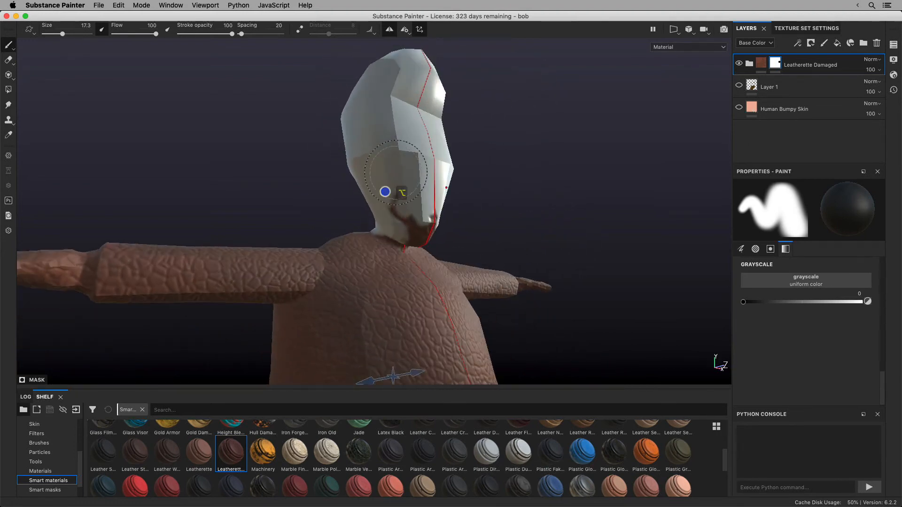
{"action": "right_click_drag", "start_coordinate": [559, 211], "coordinate": [684, 200], "text": "alt"}
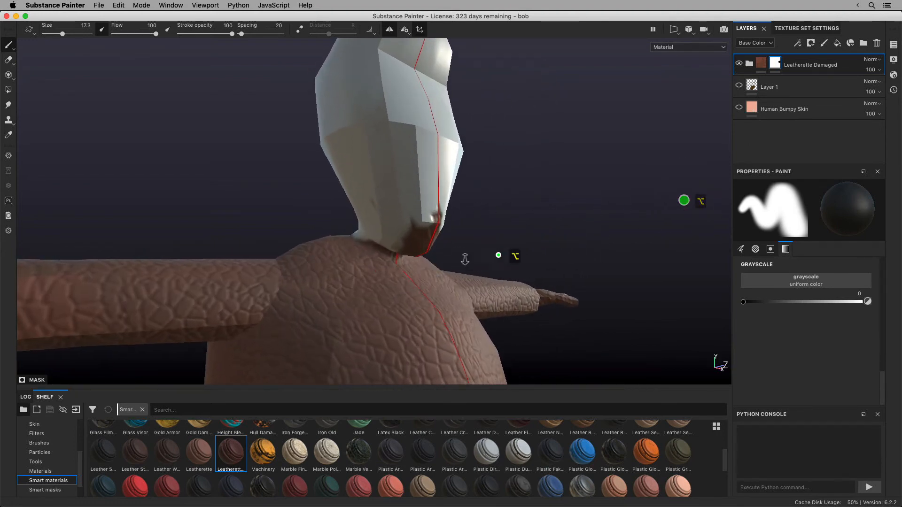
{"action": "right_click_drag", "start_coordinate": [475, 257], "coordinate": [677, 261], "text": "alt"}
{"action": "right_click_drag", "start_coordinate": [561, 257], "coordinate": [600, 250], "text": "alt"}
{"action": "mouse_move", "coordinate": [388, 155]}
{"action": "left_mouse_down"}
{"action": "mouse_move", "coordinate": [409, 203]}
{"action": "mouse_move", "coordinate": [439, 183]}
{"action": "mouse_move", "coordinate": [421, 223]}
{"action": "left_mouse_up"}
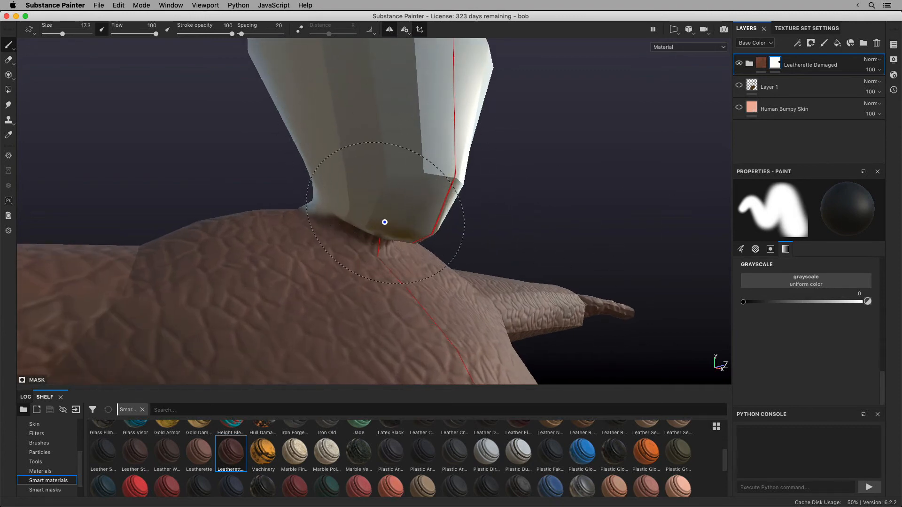
Mask the leatherette off the underside of the chin and around the base of the neck
{"action": "left_click_drag", "start_coordinate": [493, 249], "coordinate": [456, 171], "text": "alt"}
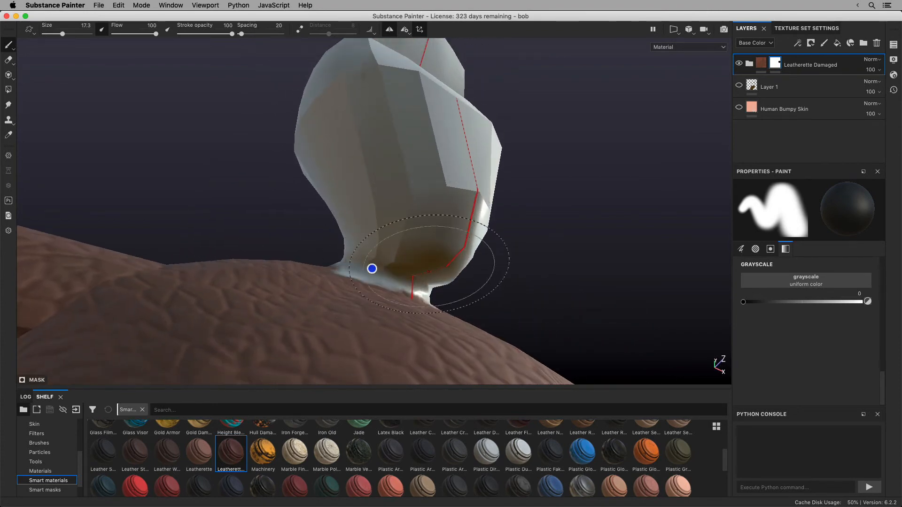
{"action": "mouse_move", "coordinate": [371, 267]}
{"action": "left_mouse_down", "text": "alt"}
{"action": "mouse_move", "coordinate": [481, 348]}
{"action": "mouse_move", "coordinate": [451, 281]}
{"action": "mouse_move", "coordinate": [369, 256]}
{"action": "left_mouse_up", "text": "alt"}
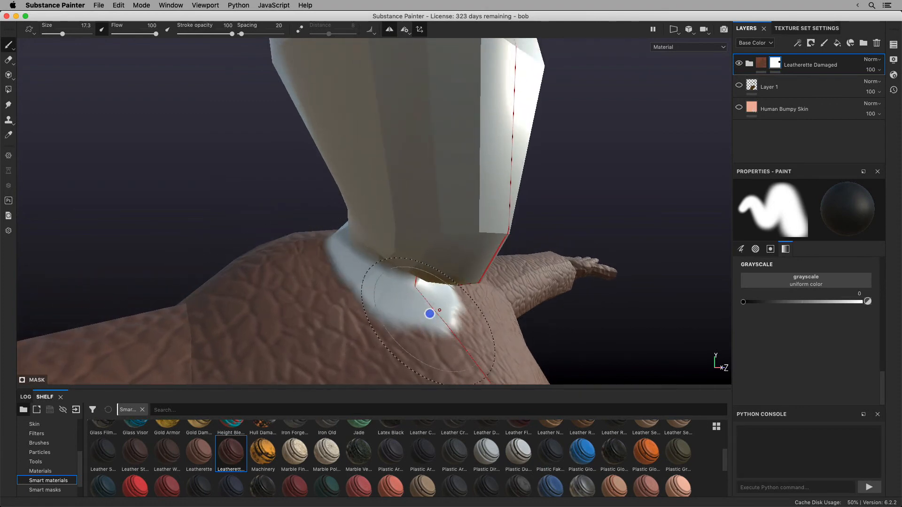
{"action": "mouse_move", "coordinate": [439, 310]}
{"action": "left_mouse_down", "text": "alt"}
{"action": "mouse_move", "coordinate": [439, 271]}
{"action": "mouse_move", "coordinate": [340, 210]}
{"action": "left_mouse_up", "text": "alt"}
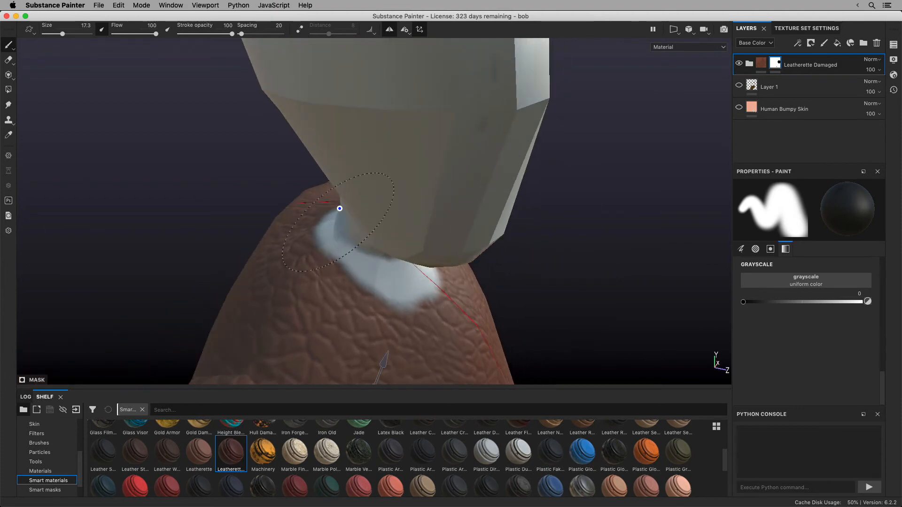
{"action": "mouse_move", "coordinate": [310, 178]}
{"action": "left_mouse_down", "text": "alt"}
{"action": "mouse_move", "coordinate": [431, 227]}
{"action": "mouse_move", "coordinate": [531, 308]}
{"action": "mouse_move", "coordinate": [529, 280]}
{"action": "mouse_move", "coordinate": [443, 291]}
{"action": "left_mouse_up", "text": "alt"}
{"action": "left_click_drag", "start_coordinate": [387, 203], "coordinate": [417, 280], "text": "alt"}
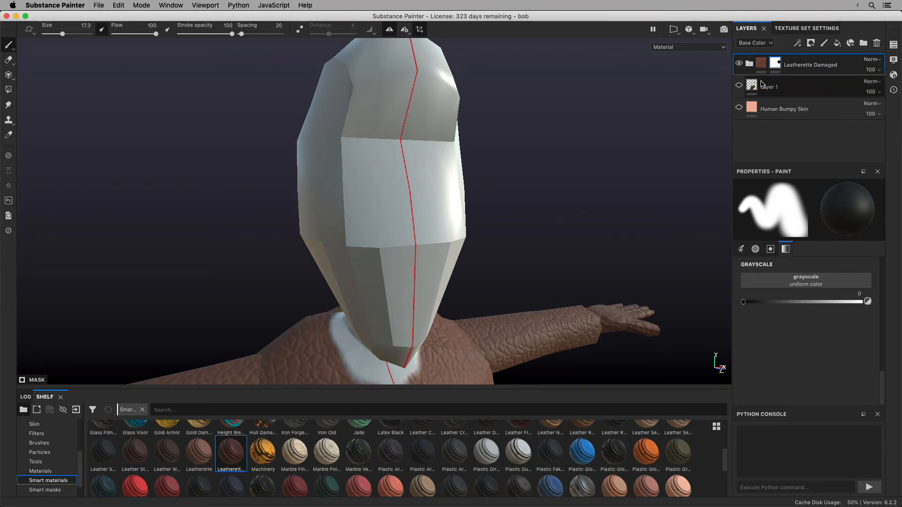
Show the Human Bumpy Skin layer beneath the leatherette, leaving Layer 1 hidden
{"action": "left_click", "coordinate": [738, 84]}
{"action": "left_click", "coordinate": [739, 107]}
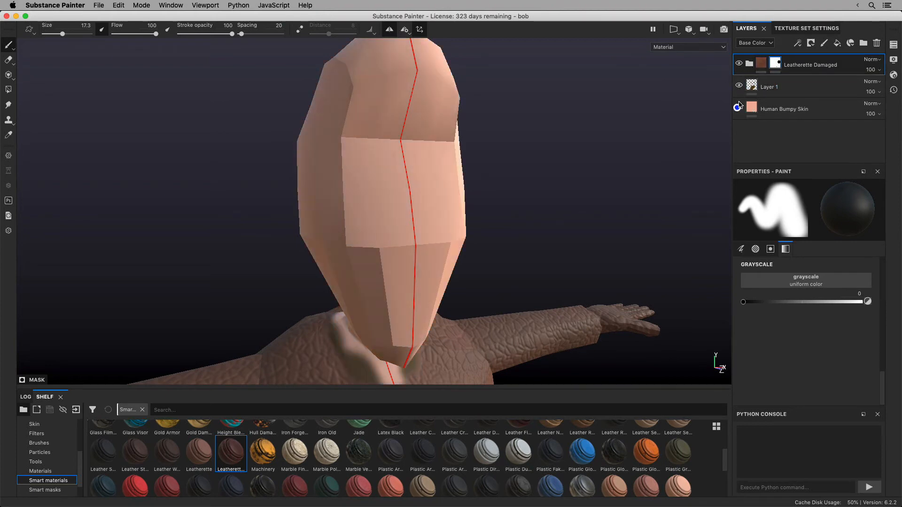
{"action": "left_click", "coordinate": [739, 85]}
{"action": "middle_click_drag", "start_coordinate": [563, 218], "coordinate": [581, 198], "text": "alt"}
{"action": "left_click_drag", "start_coordinate": [581, 198], "coordinate": [425, 235], "text": "alt"}
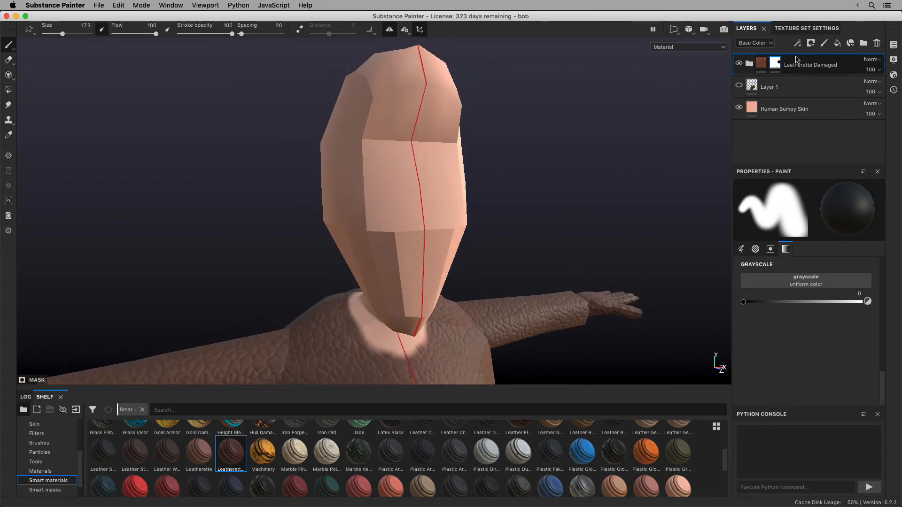
Switch between the Leatherette Damaged folder and its mask, ending with the mask selected for painting
{"action": "left_click_drag", "start_coordinate": [475, 241], "coordinate": [465, 212], "text": "alt"}
{"action": "left_click_drag", "start_coordinate": [446, 182], "coordinate": [429, 217], "text": "alt"}
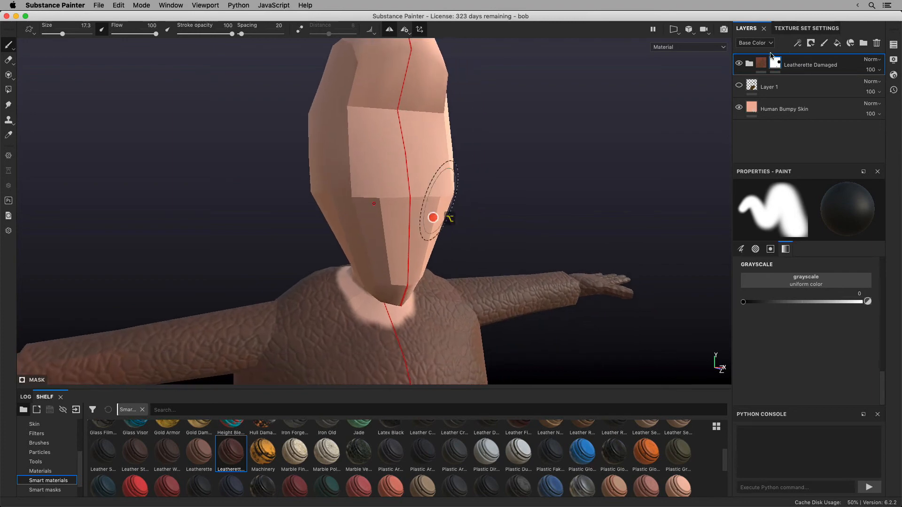
{"action": "left_click", "coordinate": [775, 63]}
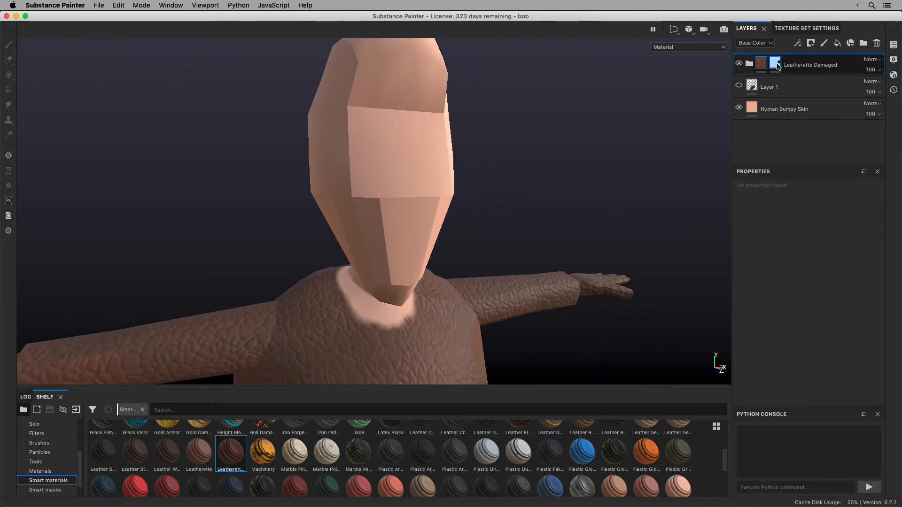
{"action": "left_click", "coordinate": [779, 66]}
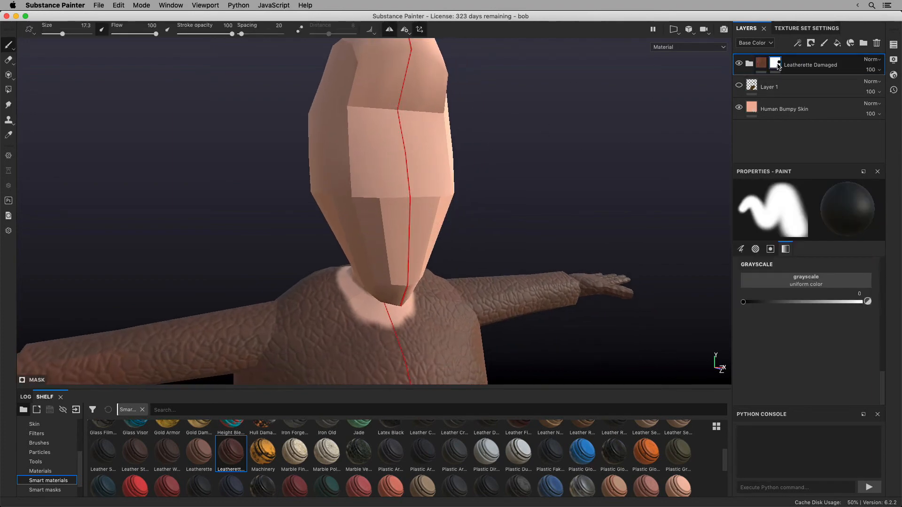
{"action": "left_click", "coordinate": [762, 61]}
{"action": "left_click", "coordinate": [776, 61]}
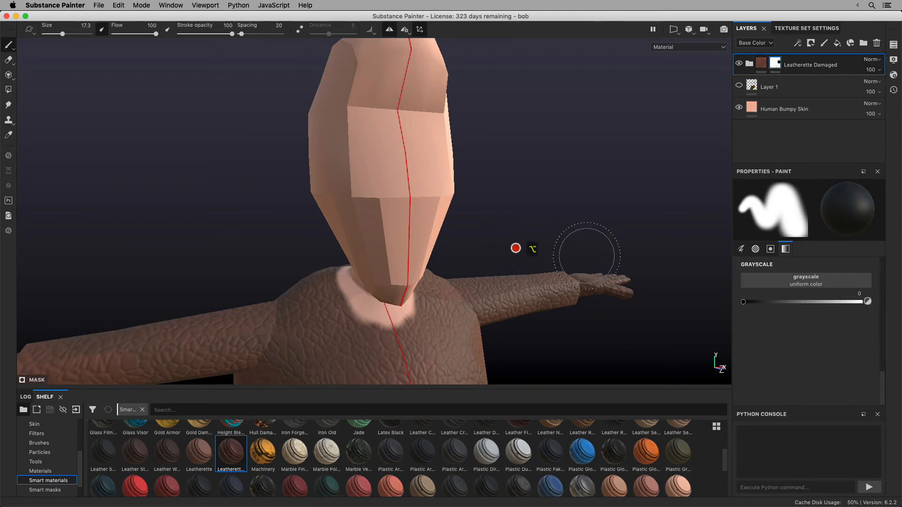
Paint the mask black over the back of the hand, the thumb and the fingers
{"action": "middle_click_drag", "start_coordinate": [573, 282], "coordinate": [396, 246], "text": "alt"}
{"action": "mouse_move", "coordinate": [479, 239]}
{"action": "right_mouse_down", "text": "alt"}
{"action": "mouse_move", "coordinate": [697, 257]}
{"action": "mouse_move", "coordinate": [704, 280]}
{"action": "mouse_move", "coordinate": [696, 262]}
{"action": "right_mouse_up", "text": "alt"}
{"action": "middle_click_drag", "start_coordinate": [495, 253], "coordinate": [543, 265], "text": "alt"}
{"action": "mouse_move", "coordinate": [543, 264]}
{"action": "left_mouse_down", "text": "alt"}
{"action": "mouse_move", "coordinate": [479, 302]}
{"action": "mouse_move", "coordinate": [465, 255]}
{"action": "mouse_move", "coordinate": [446, 292]}
{"action": "mouse_move", "coordinate": [395, 256]}
{"action": "mouse_move", "coordinate": [396, 230]}
{"action": "left_mouse_up", "text": "alt"}
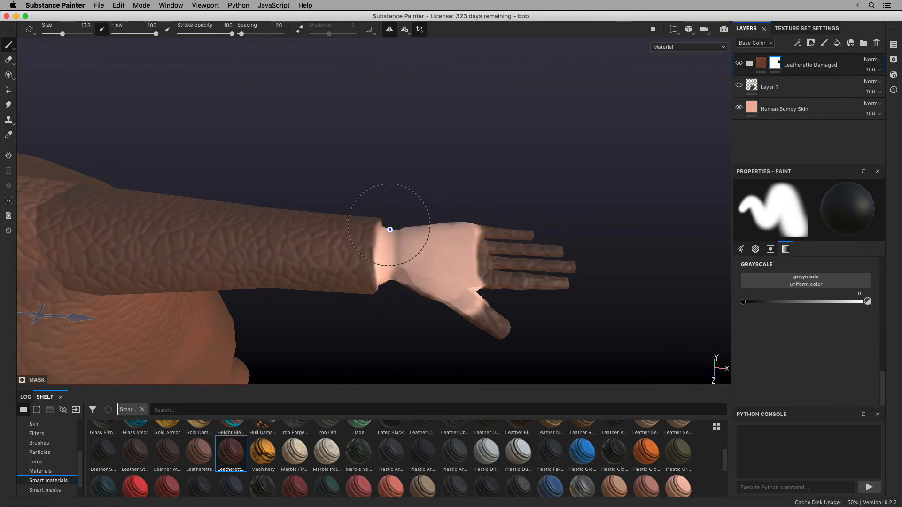
{"action": "mouse_move", "coordinate": [481, 256]}
{"action": "left_mouse_down"}
{"action": "mouse_move", "coordinate": [491, 263]}
{"action": "mouse_move", "coordinate": [569, 251]}
{"action": "left_mouse_up"}
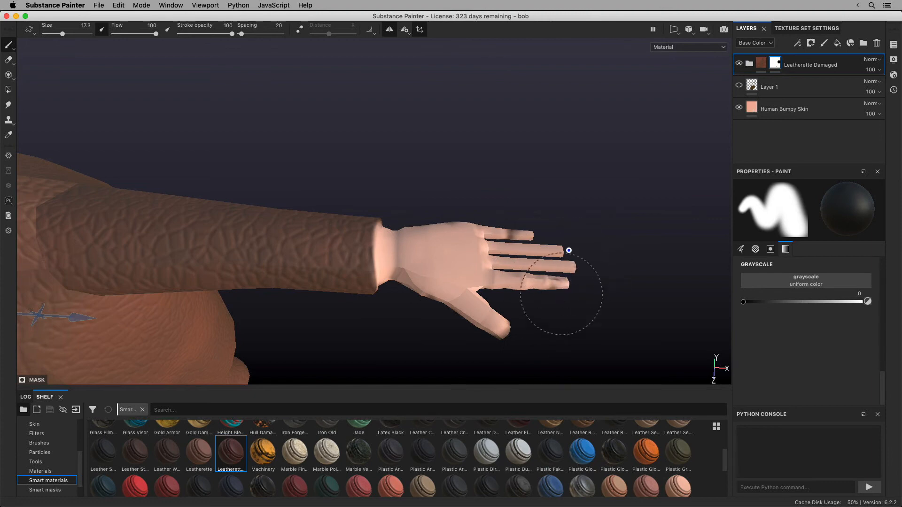
{"action": "mouse_move", "coordinate": [396, 285]}
{"action": "left_mouse_down"}
{"action": "mouse_move", "coordinate": [482, 269]}
{"action": "mouse_move", "coordinate": [493, 137]}
{"action": "left_mouse_up"}
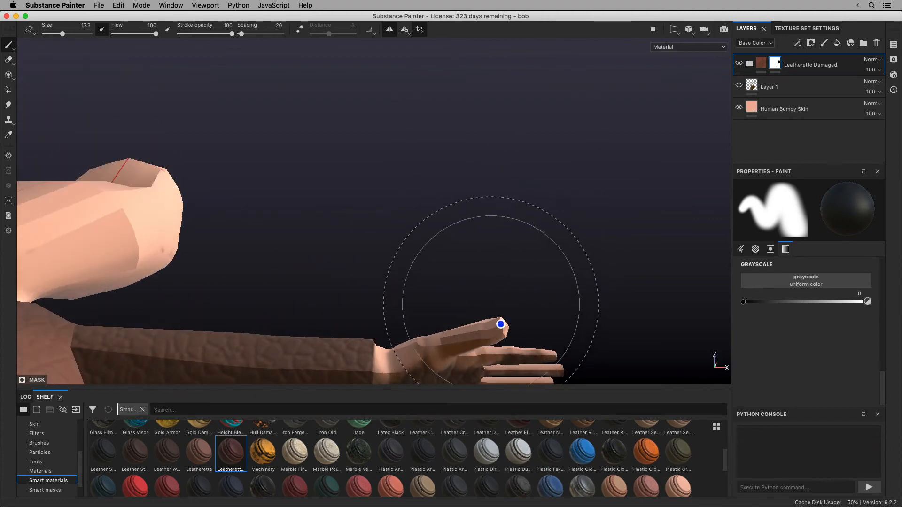
Mask the leatherette off the underside and edges of the hand up to the wrist
{"action": "left_click_drag", "start_coordinate": [500, 324], "coordinate": [491, 146], "text": "alt"}
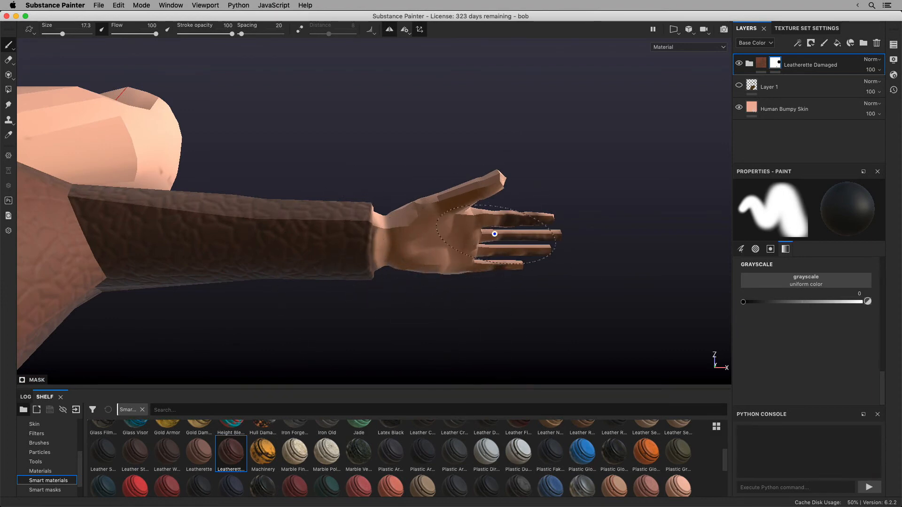
{"action": "mouse_move", "coordinate": [514, 267]}
{"action": "left_mouse_down"}
{"action": "mouse_move", "coordinate": [527, 216]}
{"action": "mouse_move", "coordinate": [529, 266]}
{"action": "mouse_move", "coordinate": [511, 346]}
{"action": "mouse_move", "coordinate": [500, 302]}
{"action": "mouse_move", "coordinate": [413, 255]}
{"action": "mouse_move", "coordinate": [394, 257]}
{"action": "left_mouse_up"}
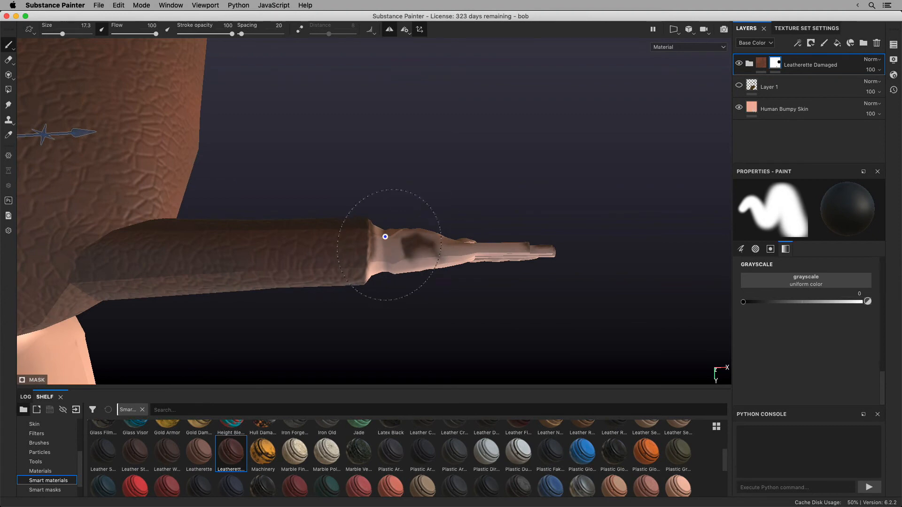
{"action": "mouse_move", "coordinate": [452, 270]}
{"action": "left_mouse_down", "text": "alt"}
{"action": "mouse_move", "coordinate": [507, 226]}
{"action": "mouse_move", "coordinate": [483, 127]}
{"action": "mouse_move", "coordinate": [498, 217]}
{"action": "mouse_move", "coordinate": [550, 215]}
{"action": "mouse_move", "coordinate": [282, 227]}
{"action": "mouse_move", "coordinate": [392, 246]}
{"action": "mouse_move", "coordinate": [456, 247]}
{"action": "mouse_move", "coordinate": [466, 238]}
{"action": "mouse_move", "coordinate": [479, 251]}
{"action": "mouse_move", "coordinate": [392, 258]}
{"action": "mouse_move", "coordinate": [399, 288]}
{"action": "mouse_move", "coordinate": [484, 282]}
{"action": "mouse_move", "coordinate": [463, 290]}
{"action": "mouse_move", "coordinate": [498, 211]}
{"action": "mouse_move", "coordinate": [429, 195]}
{"action": "mouse_move", "coordinate": [465, 151]}
{"action": "mouse_move", "coordinate": [446, 137]}
{"action": "mouse_move", "coordinate": [443, 306]}
{"action": "mouse_move", "coordinate": [477, 270]}
{"action": "mouse_move", "coordinate": [474, 252]}
{"action": "mouse_move", "coordinate": [425, 258]}
{"action": "mouse_move", "coordinate": [479, 286]}
{"action": "left_mouse_up", "text": "alt"}
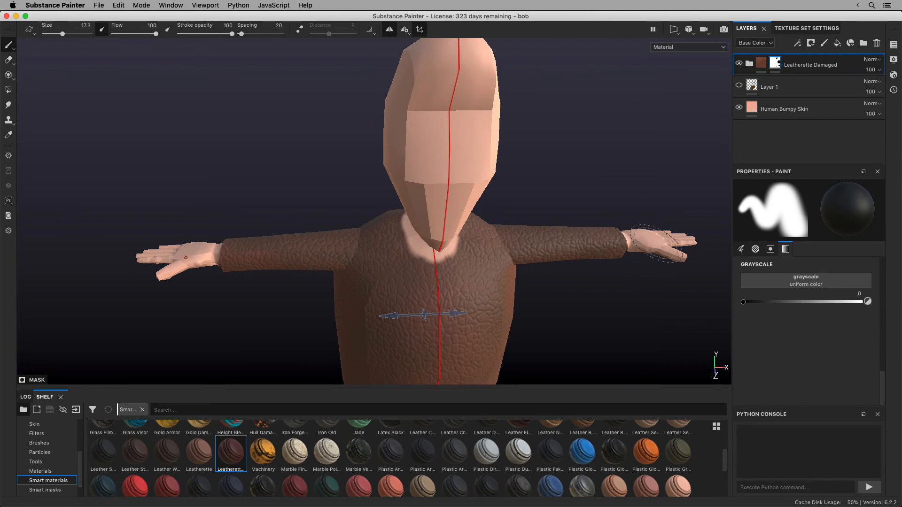
Reduce the brush size to 6.57 and paint a cleaner rounded neckline in the mask across the front of the chest
{"action": "mouse_move", "coordinate": [545, 281]}
{"action": "left_mouse_down", "text": "alt"}
{"action": "mouse_move", "coordinate": [517, 280]}
{"action": "mouse_move", "coordinate": [509, 312]}
{"action": "mouse_move", "coordinate": [505, 269]}
{"action": "left_mouse_up", "text": "alt"}
{"action": "middle_click_drag", "start_coordinate": [519, 281], "coordinate": [525, 282], "text": "alt"}
{"action": "right_click_drag", "start_coordinate": [495, 269], "coordinate": [643, 265], "text": "alt"}
{"action": "right_click_drag", "start_coordinate": [531, 264], "coordinate": [681, 254], "text": "alt"}
{"action": "right_click_drag", "start_coordinate": [486, 266], "coordinate": [614, 262], "text": "alt"}
{"action": "middle_click_drag", "start_coordinate": [510, 266], "coordinate": [610, 272], "text": "alt"}
{"action": "right_click_drag", "start_coordinate": [583, 273], "coordinate": [652, 272], "text": "alt"}
{"action": "middle_click_drag", "start_coordinate": [559, 263], "coordinate": [462, 176], "text": "alt"}
{"action": "left_click_drag", "start_coordinate": [486, 209], "coordinate": [460, 206], "text": "alt"}
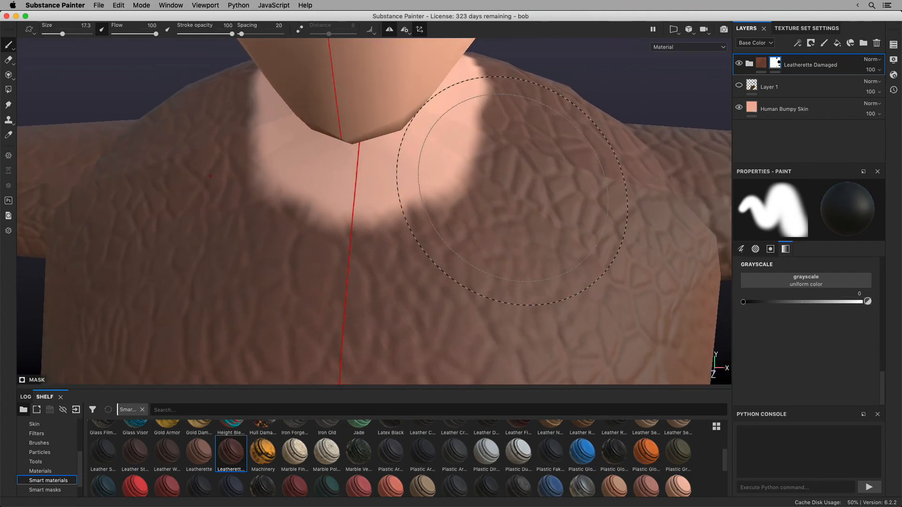
{"action": "key", "text": "bracketleft"}
{"action": "key", "text": "bracketleft"}
{"action": "key", "text": "bracketleft"}
{"action": "key", "text": "bracketleft"}
{"action": "key", "text": "bracketleft"}
{"action": "key", "text": "bracketleft"}
{"action": "key", "text": "bracketleft"}
{"action": "key", "text": "bracketleft"}
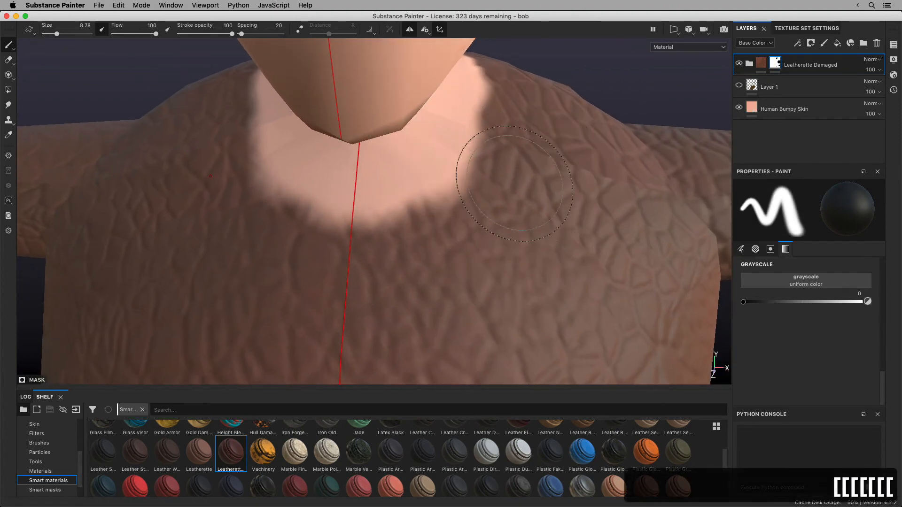
{"action": "mouse_move", "coordinate": [326, 209]}
{"action": "left_mouse_down"}
{"action": "mouse_move", "coordinate": [363, 222]}
{"action": "mouse_move", "coordinate": [433, 191]}
{"action": "mouse_move", "coordinate": [483, 131]}
{"action": "mouse_move", "coordinate": [483, 92]}
{"action": "mouse_move", "coordinate": [438, 181]}
{"action": "left_mouse_up"}
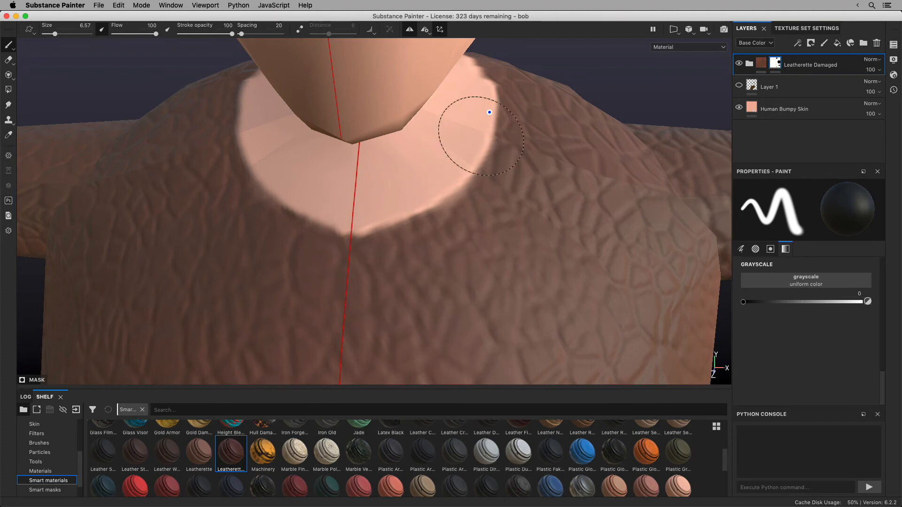
{"action": "mouse_move", "coordinate": [489, 112]}
{"action": "left_mouse_down"}
{"action": "mouse_move", "coordinate": [479, 73]}
{"action": "mouse_move", "coordinate": [478, 90]}
{"action": "mouse_move", "coordinate": [388, 215]}
{"action": "mouse_move", "coordinate": [482, 70]}
{"action": "mouse_move", "coordinate": [399, 202]}
{"action": "mouse_move", "coordinate": [369, 225]}
{"action": "left_mouse_up"}
Refine the neckline in the mask where it runs around the side of the neck
{"action": "middle_click_drag", "start_coordinate": [464, 152], "coordinate": [448, 204], "text": "alt"}
{"action": "left_click_drag", "start_coordinate": [469, 203], "coordinate": [332, 208], "text": "alt"}
{"action": "middle_click_drag", "start_coordinate": [469, 202], "coordinate": [368, 288], "text": "alt"}
{"action": "left_click_drag", "start_coordinate": [492, 233], "coordinate": [354, 271], "text": "alt"}
{"action": "mouse_move", "coordinate": [490, 184]}
{"action": "left_mouse_down"}
{"action": "mouse_move", "coordinate": [507, 187]}
{"action": "mouse_move", "coordinate": [525, 145]}
{"action": "mouse_move", "coordinate": [526, 91]}
{"action": "mouse_move", "coordinate": [520, 177]}
{"action": "mouse_move", "coordinate": [469, 195]}
{"action": "mouse_move", "coordinate": [479, 268]}
{"action": "mouse_move", "coordinate": [653, 225]}
{"action": "mouse_move", "coordinate": [589, 173]}
{"action": "mouse_move", "coordinate": [451, 241]}
{"action": "mouse_move", "coordinate": [486, 199]}
{"action": "left_mouse_up"}
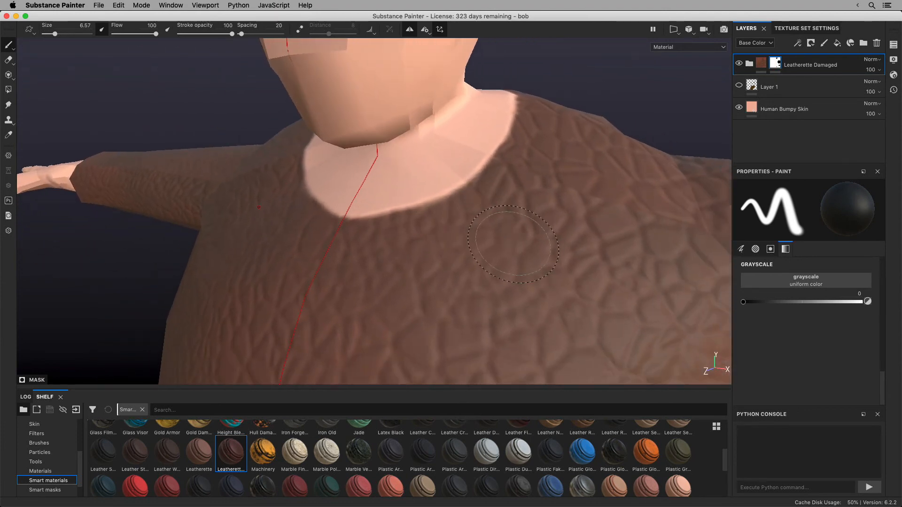
{"action": "left_click_drag", "start_coordinate": [513, 244], "coordinate": [564, 201], "text": "alt"}
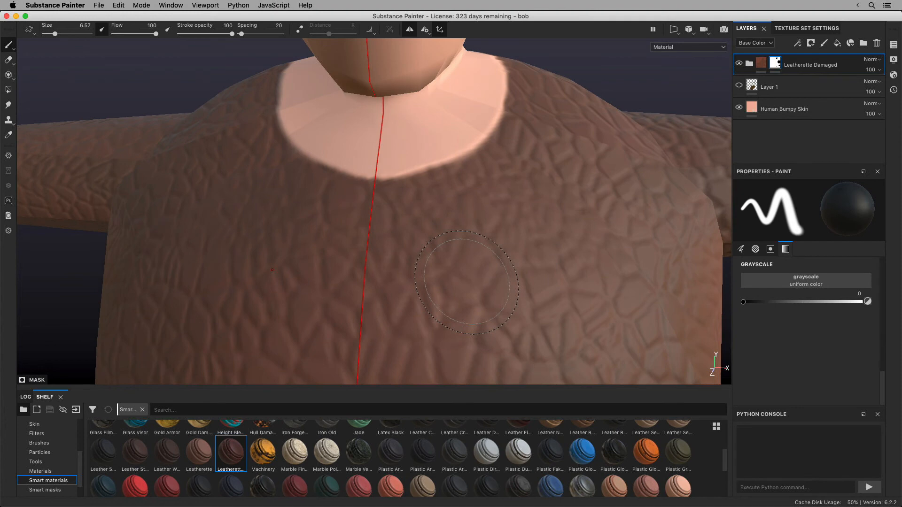
Choose the textured Artistic brush from the shelf's Brushes category and browse the Particles and Filters categories
{"action": "left_click", "coordinate": [47, 443]}
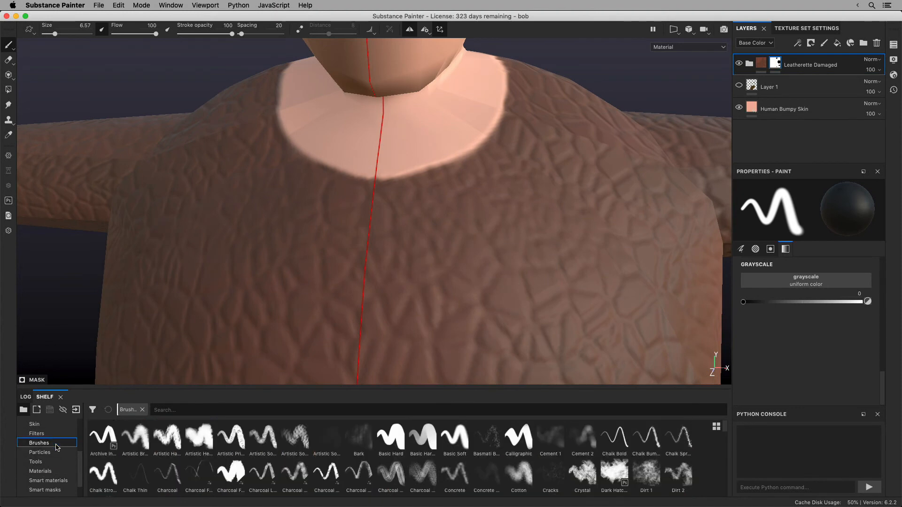
{"action": "left_click", "coordinate": [139, 441]}
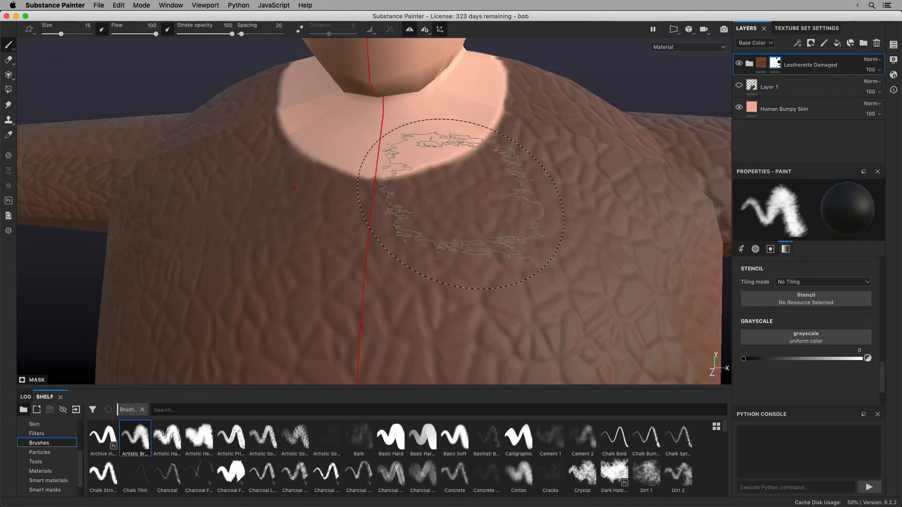
{"action": "left_click", "coordinate": [53, 454]}
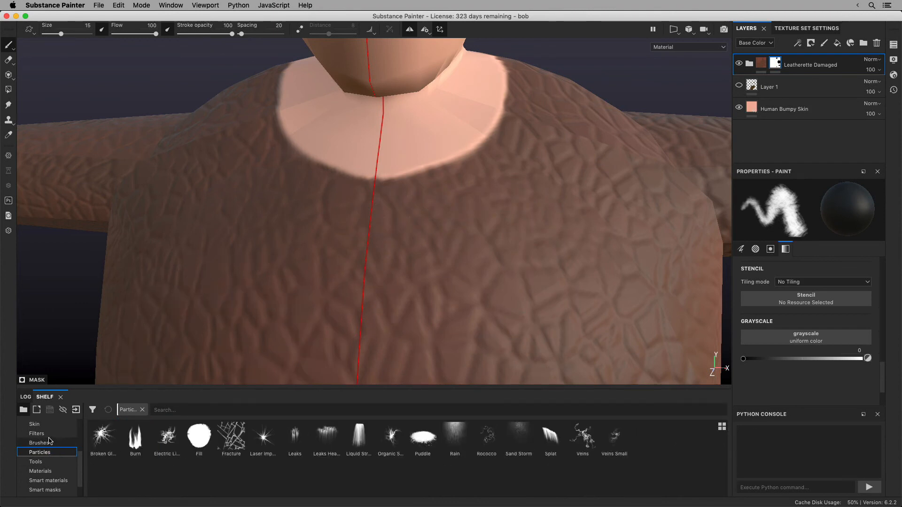
{"action": "left_click", "coordinate": [49, 443]}
{"action": "left_click", "coordinate": [50, 434]}
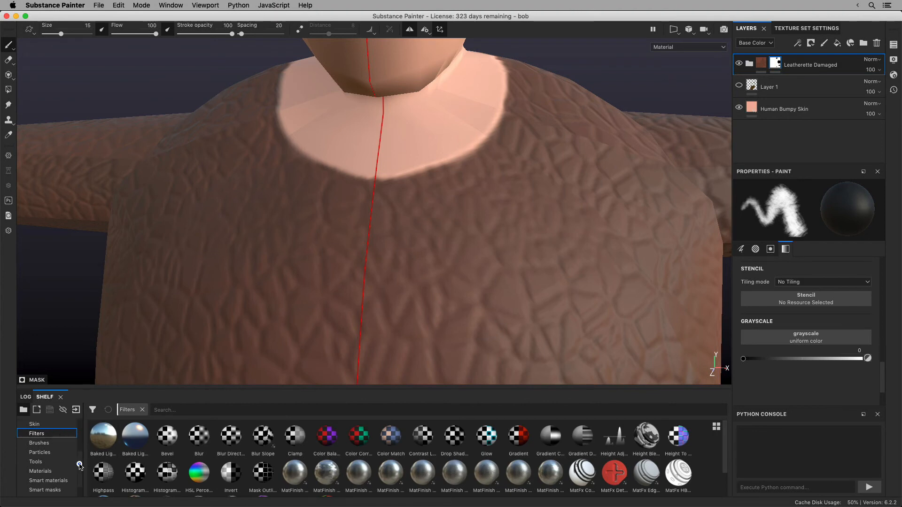
{"action": "scroll", "coordinate": [80, 466], "scroll_direction": "up", "scroll_amount": 1}
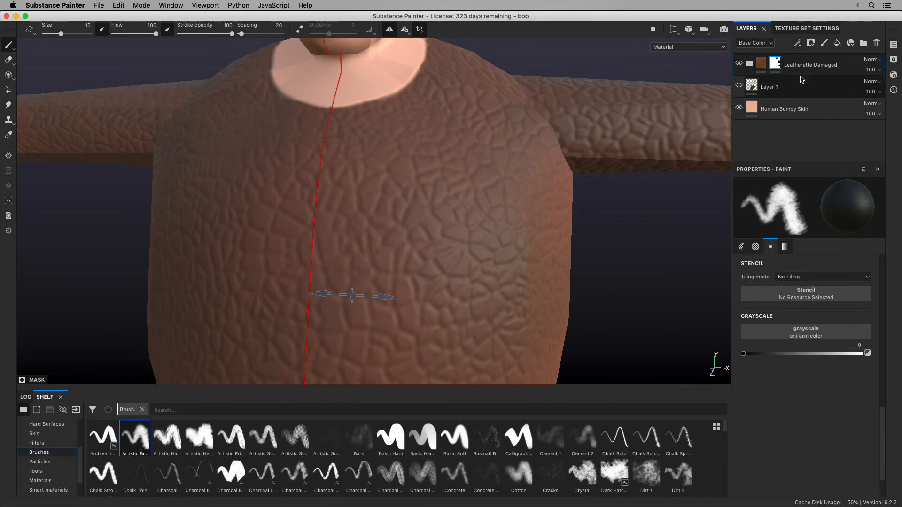
Expand the Leatherette Damaged folder and add a paint layer inside it directly above the Damages layer
{"action": "left_click", "coordinate": [761, 65]}
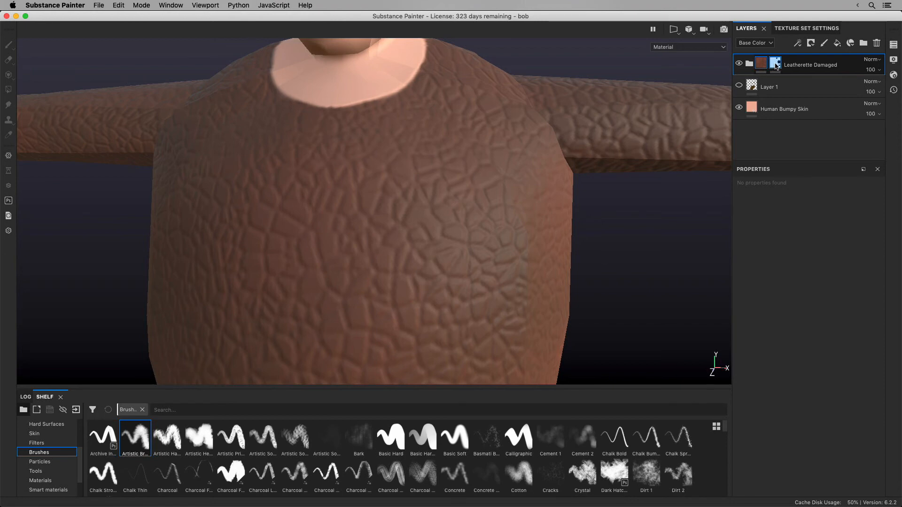
{"action": "left_click", "coordinate": [775, 64]}
{"action": "left_click", "coordinate": [770, 69]}
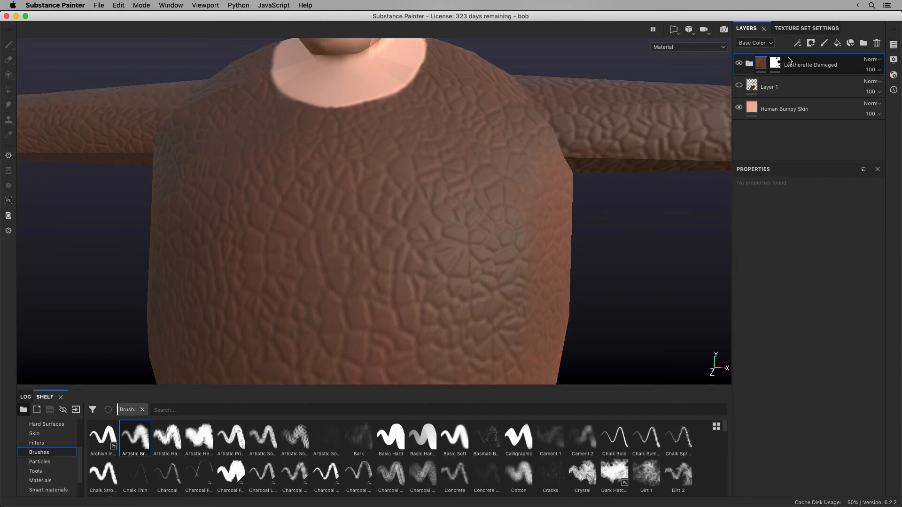
{"action": "left_click", "coordinate": [750, 63]}
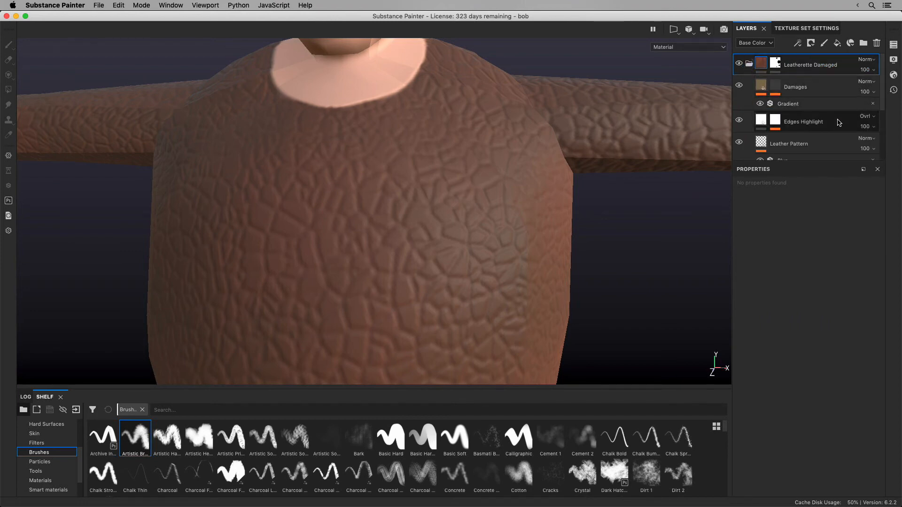
{"action": "left_click", "coordinate": [830, 89]}
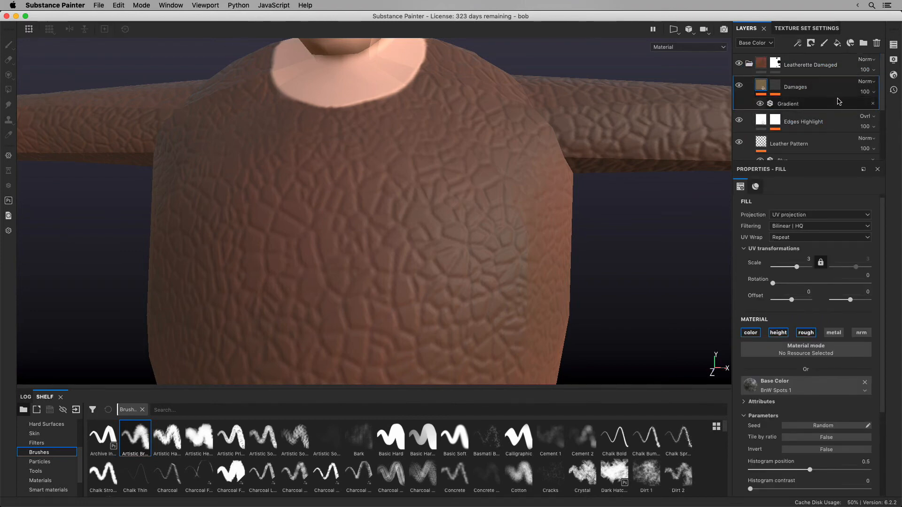
{"action": "left_click", "coordinate": [821, 44]}
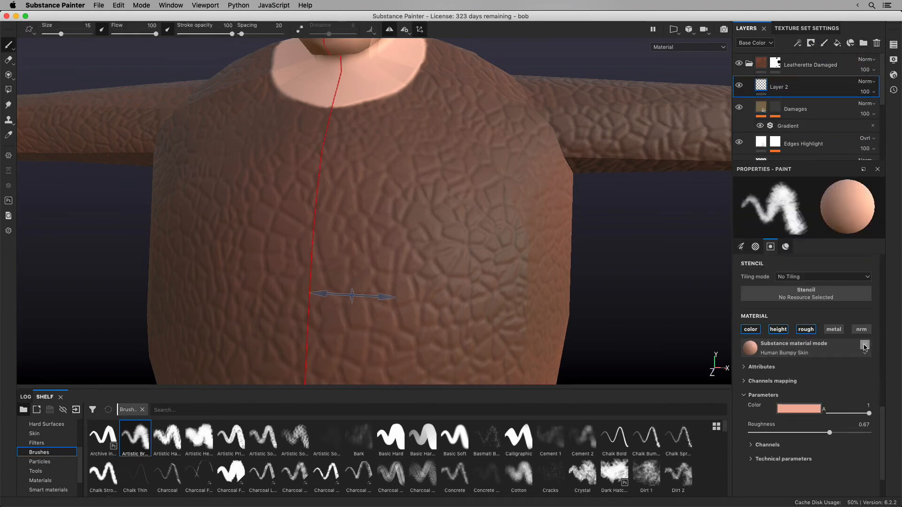
Try a Human Bumpy Skin stroke on the chest with the Artistic brush and undo it
{"action": "mouse_move", "coordinate": [437, 217]}
{"action": "left_mouse_down"}
{"action": "mouse_move", "coordinate": [432, 274]}
{"action": "mouse_move", "coordinate": [447, 289]}
{"action": "left_mouse_up"}
{"action": "key", "text": "super+z"}
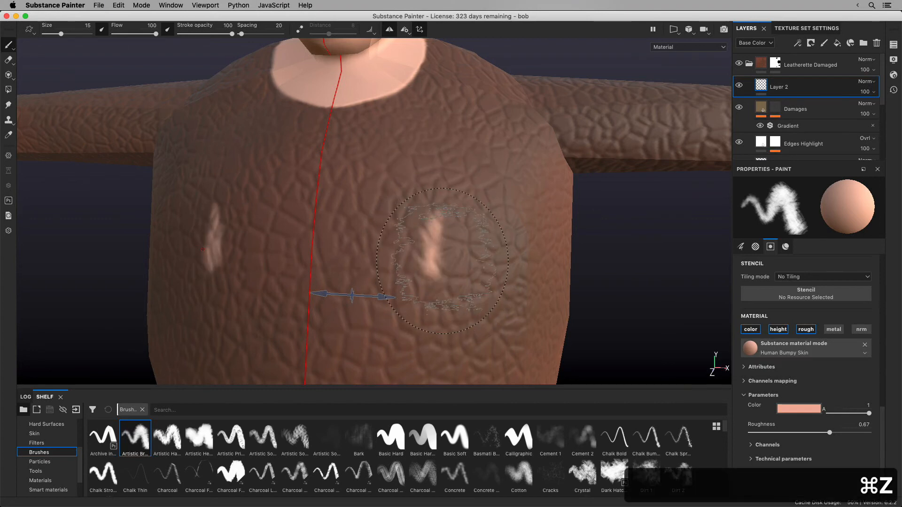
{"action": "key", "text": "super+z"}
{"action": "key", "text": "super+z"}
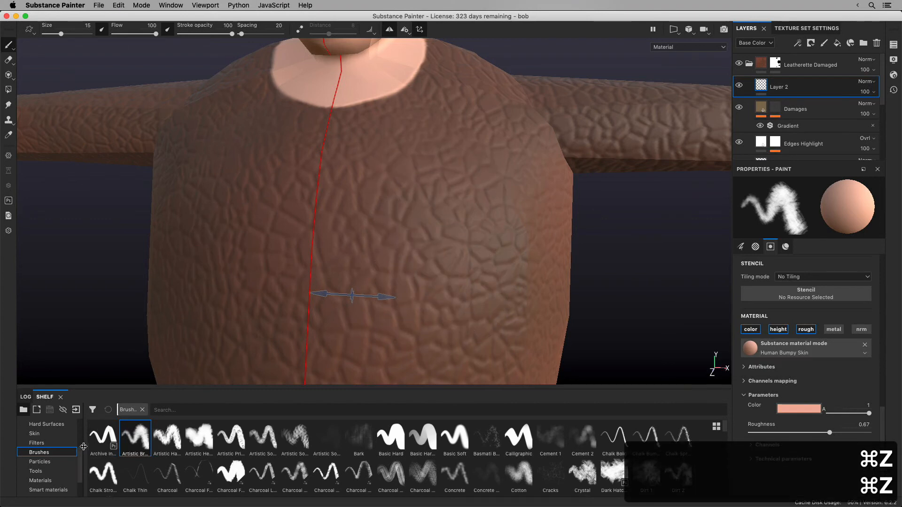
Remove the Human Bumpy Skin material from the brush and set its base color to near-black, RGB about 0.004, 0.003, 0.003
{"action": "scroll", "coordinate": [80, 468], "scroll_direction": "down", "scroll_amount": 3}
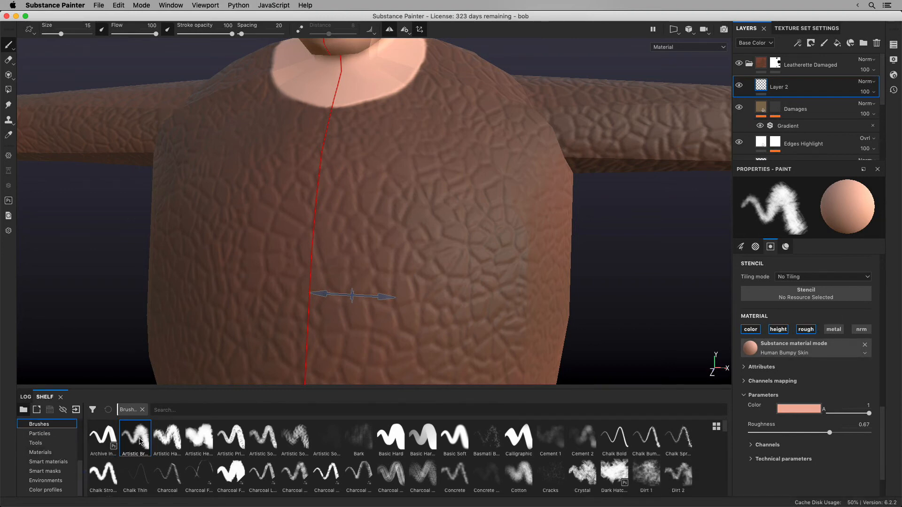
{"action": "left_click", "coordinate": [864, 345]}
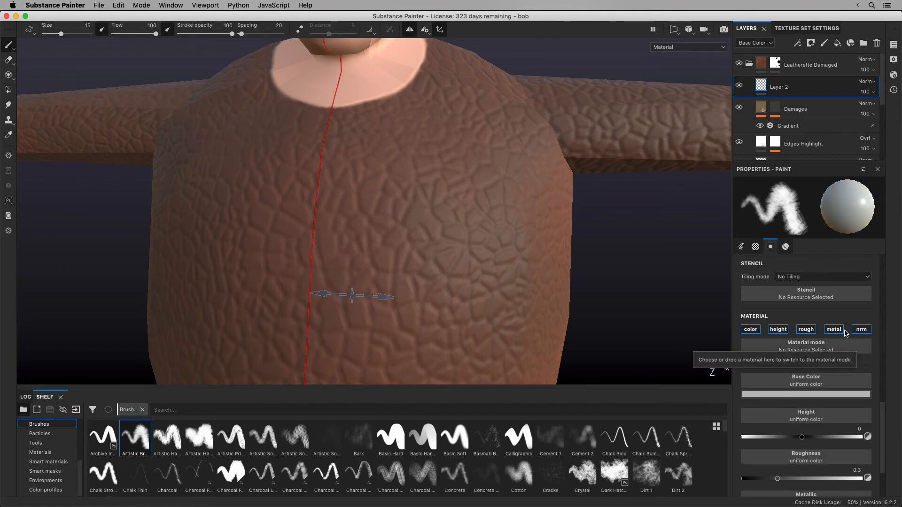
{"action": "left_click", "coordinate": [843, 394]}
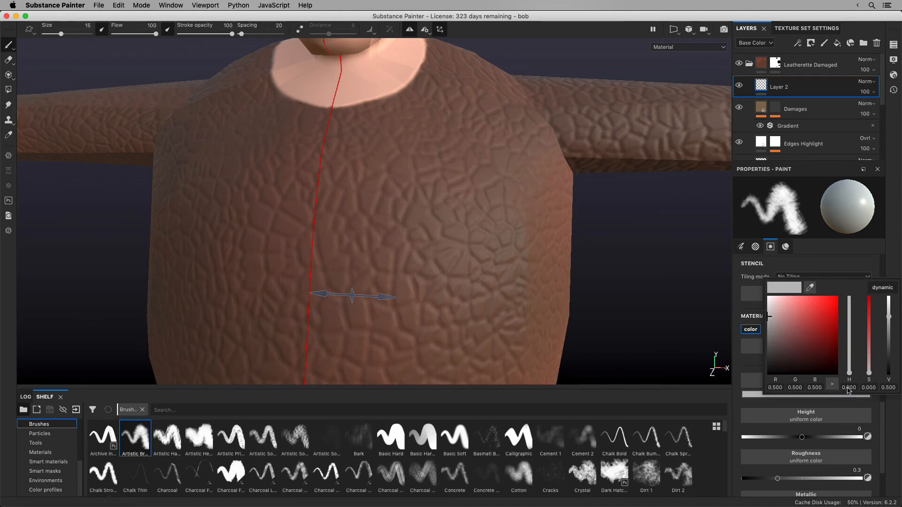
{"action": "left_click", "coordinate": [800, 338]}
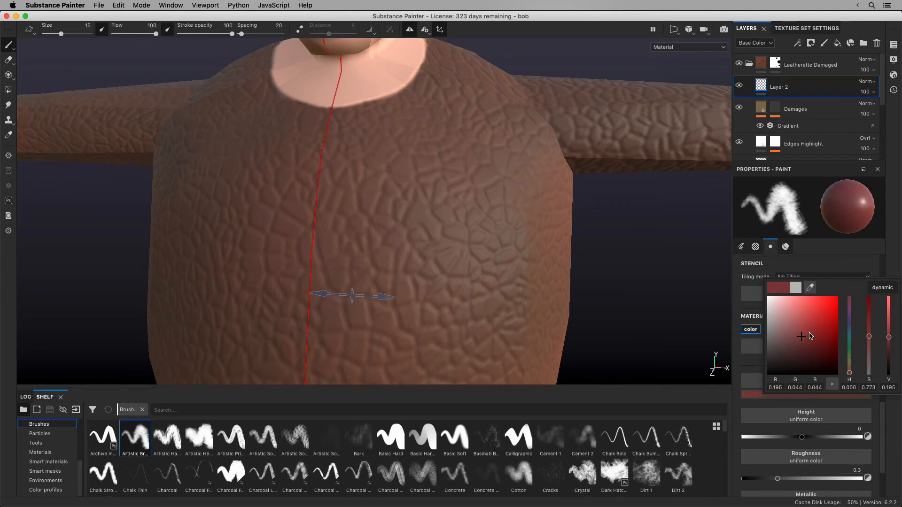
{"action": "left_click", "coordinate": [776, 367]}
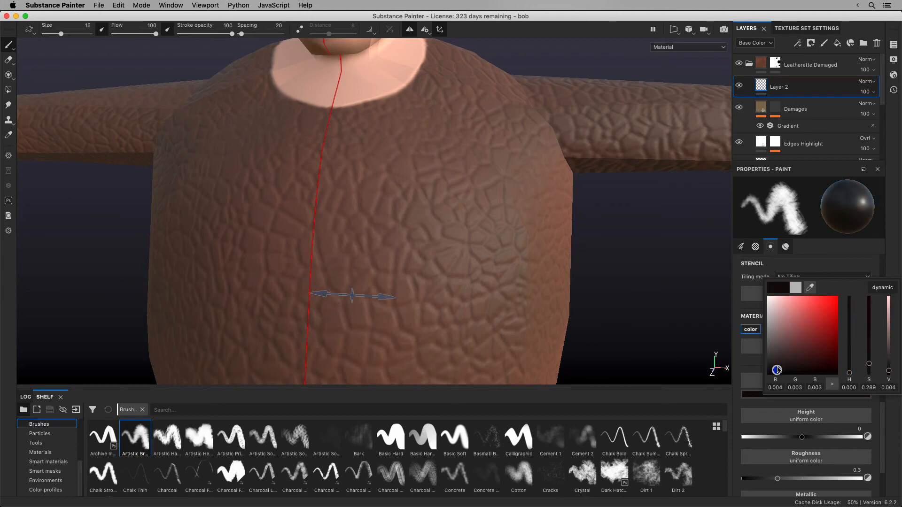
{"action": "left_click", "coordinate": [866, 263]}
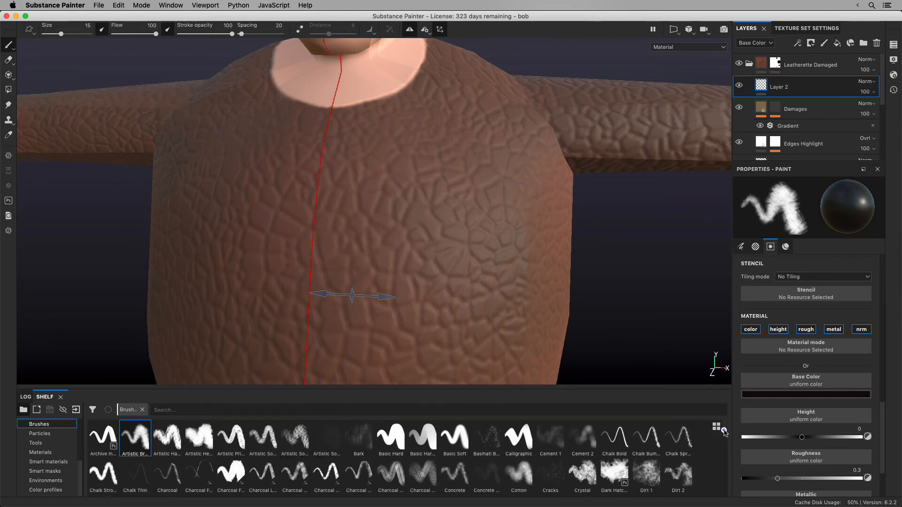
Choose the Chalk Bold brush and disable its metal, roughness and height channels
{"action": "left_click", "coordinate": [622, 442]}
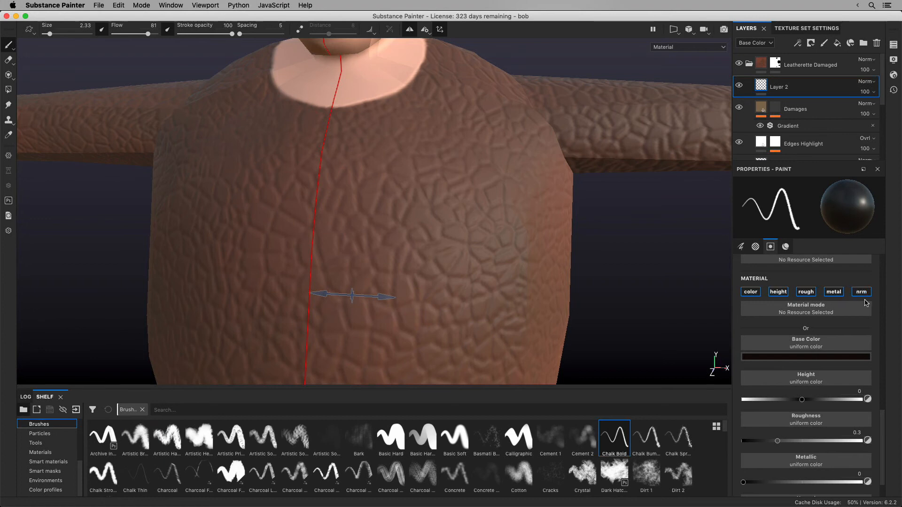
{"action": "left_click", "coordinate": [837, 292]}
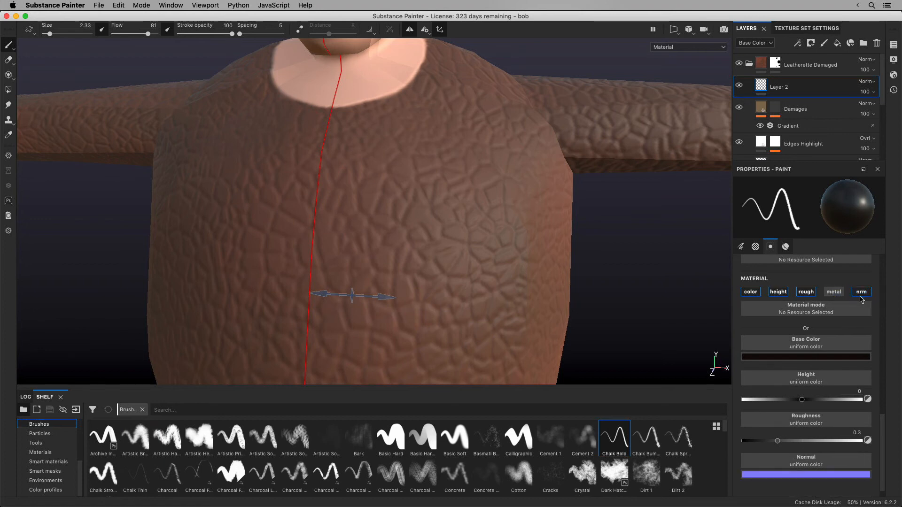
{"action": "left_click", "coordinate": [806, 293]}
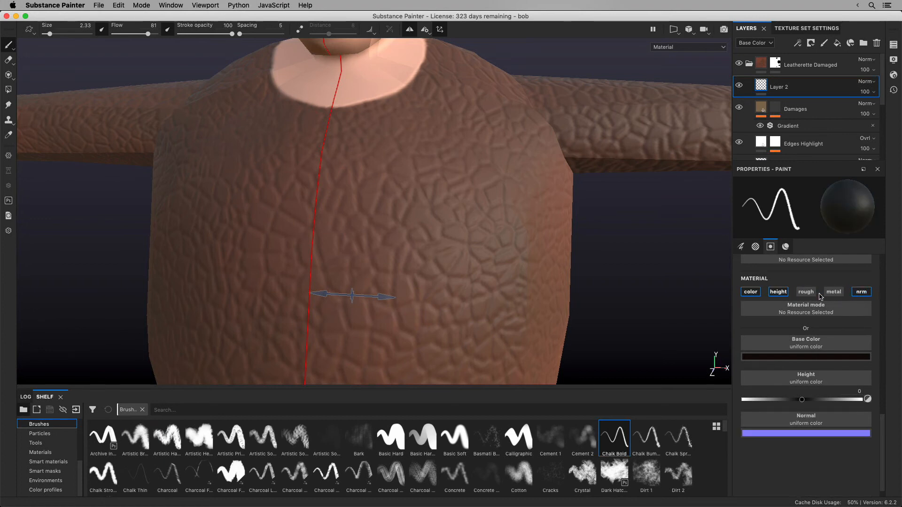
{"action": "left_click", "coordinate": [777, 293]}
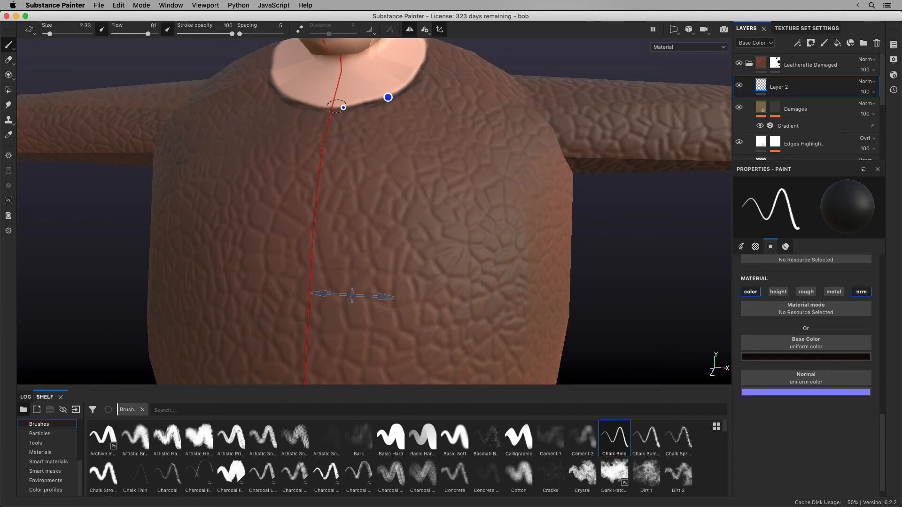
Paint a dark trim line on Layer 2 along the neckline, from the front of the chest around the side of the neck
{"action": "mouse_move", "coordinate": [429, 46]}
{"action": "left_mouse_down"}
{"action": "mouse_move", "coordinate": [411, 85]}
{"action": "mouse_move", "coordinate": [427, 233]}
{"action": "mouse_move", "coordinate": [543, 195]}
{"action": "mouse_move", "coordinate": [607, 206]}
{"action": "mouse_move", "coordinate": [485, 281]}
{"action": "mouse_move", "coordinate": [577, 215]}
{"action": "mouse_move", "coordinate": [528, 242]}
{"action": "left_mouse_up"}
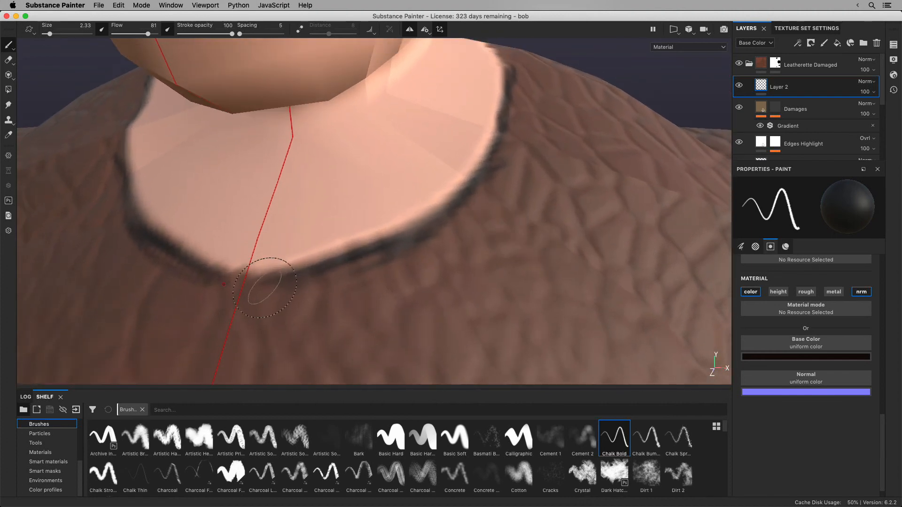
{"action": "mouse_move", "coordinate": [265, 287]}
{"action": "left_mouse_down"}
{"action": "mouse_move", "coordinate": [266, 278]}
{"action": "mouse_move", "coordinate": [323, 275]}
{"action": "mouse_move", "coordinate": [383, 244]}
{"action": "left_mouse_up"}
{"action": "left_click_drag", "start_coordinate": [477, 165], "coordinate": [501, 72]}
{"action": "left_click_drag", "start_coordinate": [502, 214], "coordinate": [394, 256], "text": "alt"}
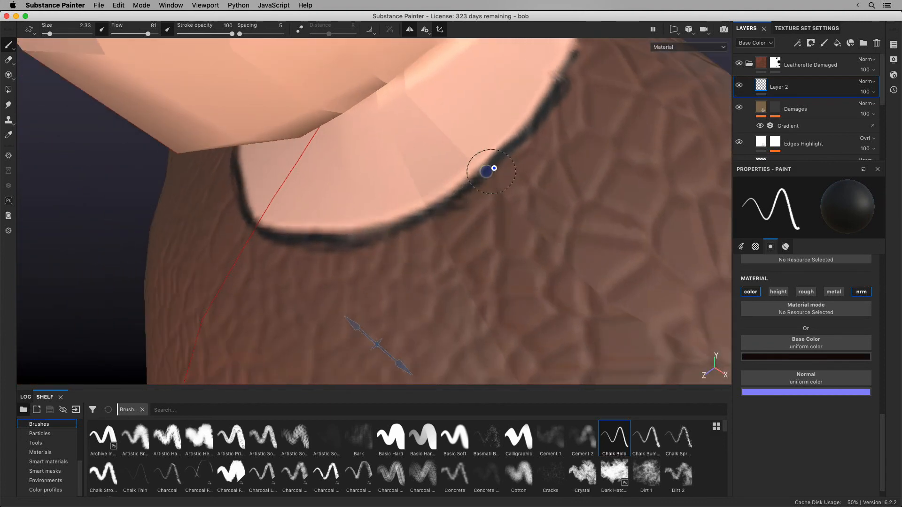
{"action": "left_click_drag", "start_coordinate": [494, 168], "coordinate": [573, 61]}
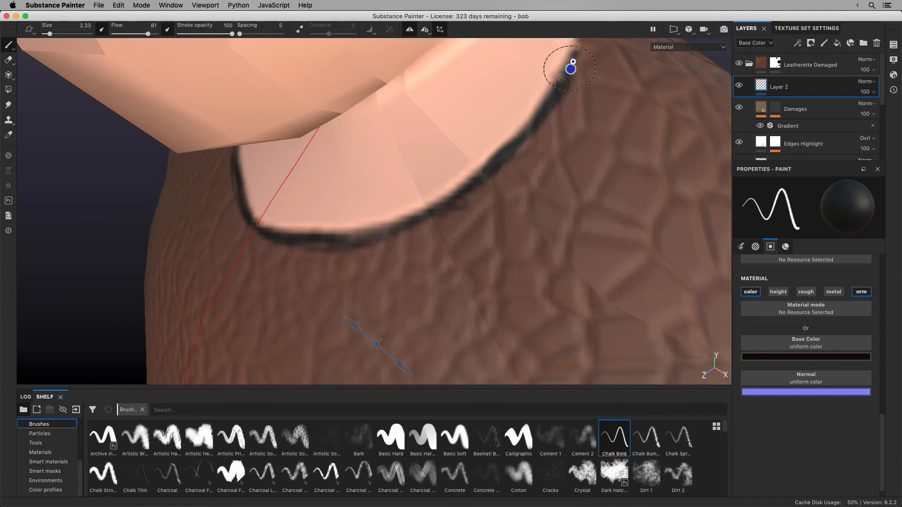
Examine the dark neckline trim from a distance and up close at several angles
{"action": "mouse_move", "coordinate": [393, 217]}
{"action": "left_mouse_down", "text": "alt"}
{"action": "mouse_move", "coordinate": [450, 237]}
{"action": "mouse_move", "coordinate": [211, 249]}
{"action": "mouse_move", "coordinate": [259, 263]}
{"action": "mouse_move", "coordinate": [467, 274]}
{"action": "left_mouse_up", "text": "alt"}
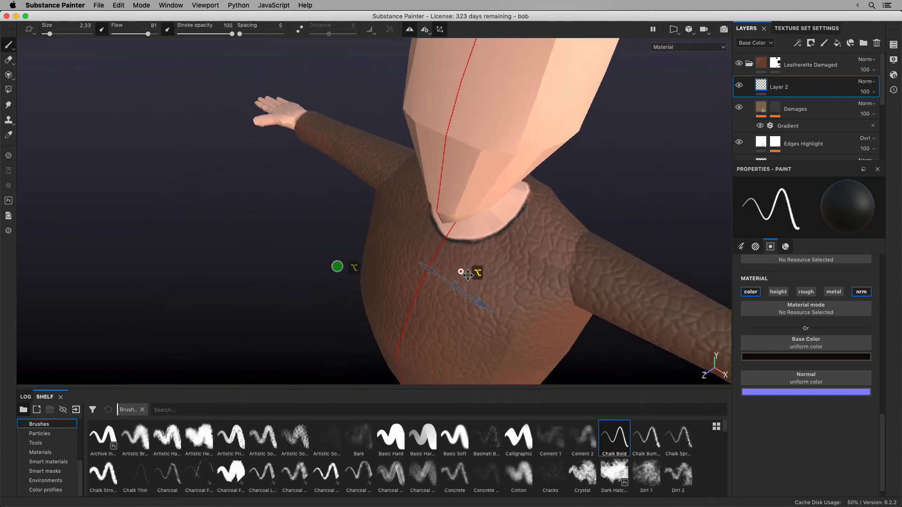
{"action": "middle_click_drag", "start_coordinate": [467, 275], "coordinate": [371, 232], "text": "alt"}
{"action": "left_click_drag", "start_coordinate": [393, 254], "coordinate": [423, 230], "text": "alt"}
{"action": "right_click_drag", "start_coordinate": [498, 229], "coordinate": [626, 227], "text": "alt"}
{"action": "right_click_drag", "start_coordinate": [566, 245], "coordinate": [582, 238], "text": "alt"}
{"action": "middle_click_drag", "start_coordinate": [418, 202], "coordinate": [479, 302], "text": "alt"}
{"action": "right_click_drag", "start_coordinate": [509, 262], "coordinate": [550, 252], "text": "alt"}
{"action": "middle_click_drag", "start_coordinate": [448, 258], "coordinate": [419, 280], "text": "alt"}
{"action": "right_click_drag", "start_coordinate": [423, 279], "coordinate": [570, 258], "text": "alt"}
{"action": "middle_click_drag", "start_coordinate": [478, 267], "coordinate": [463, 286], "text": "alt"}
{"action": "mouse_move", "coordinate": [465, 272]}
{"action": "left_mouse_down", "text": "alt"}
{"action": "mouse_move", "coordinate": [509, 234]}
{"action": "mouse_move", "coordinate": [497, 257]}
{"action": "left_mouse_up", "text": "alt"}
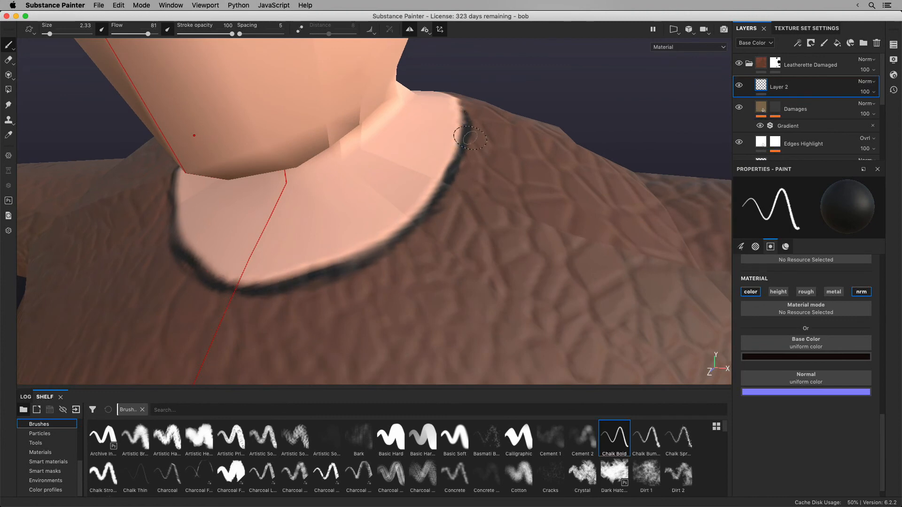
Trace the neckline trim with a Felt Tip brush, clearing its window_01 normal and giving it positive height for a raised edge
{"action": "left_click", "coordinate": [135, 436]}
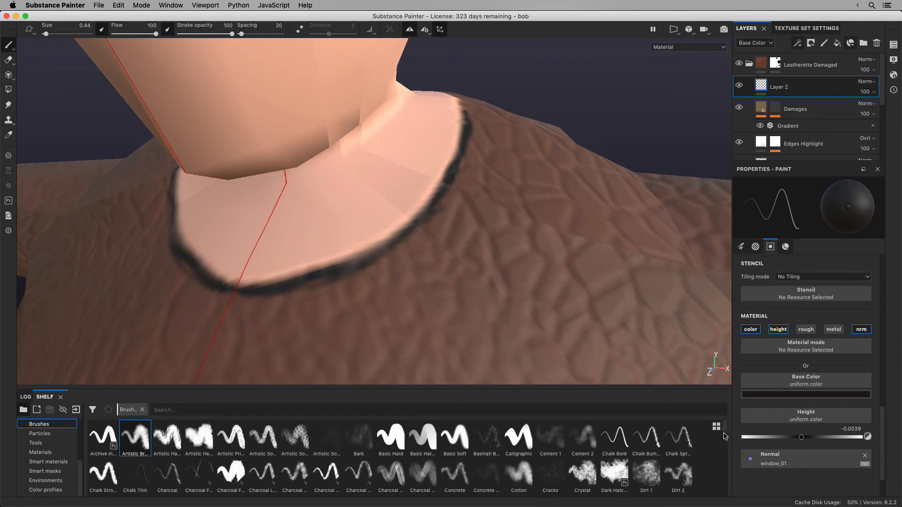
{"action": "left_click_drag", "start_coordinate": [725, 431], "coordinate": [724, 442]}
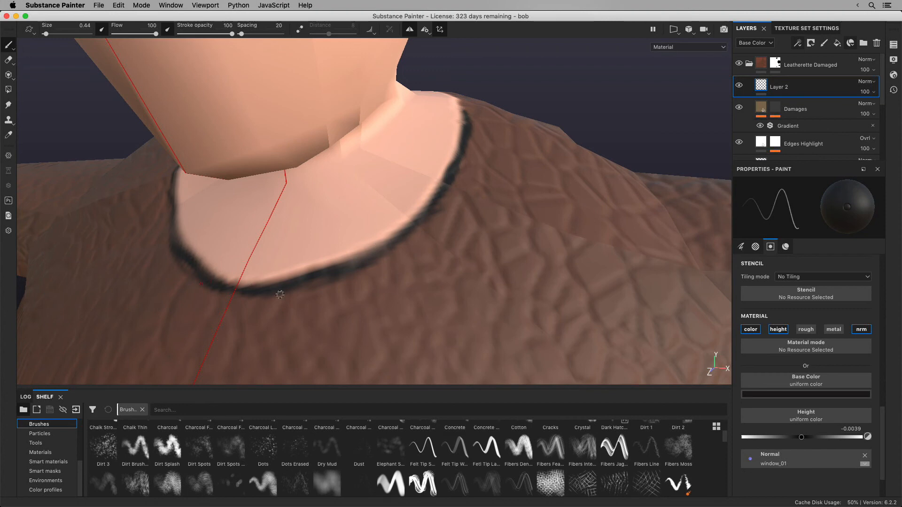
{"action": "left_click", "coordinate": [423, 446]}
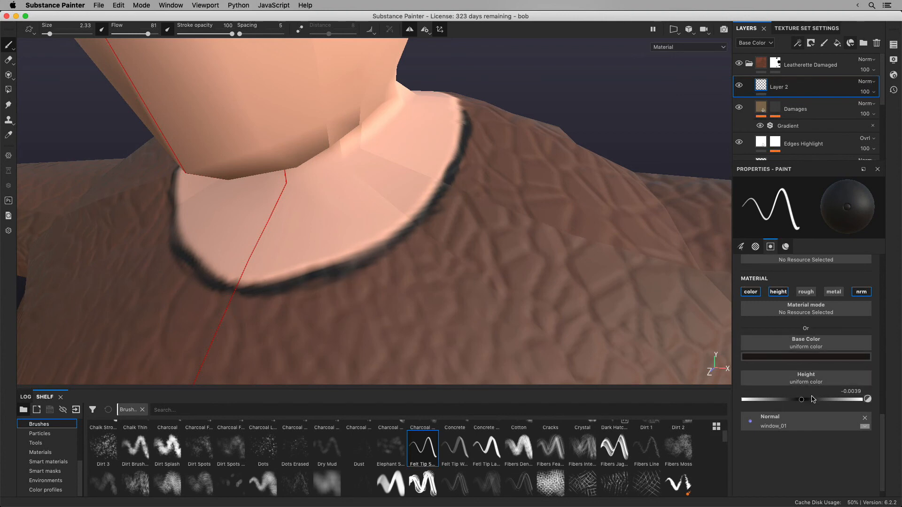
{"action": "left_click", "coordinate": [863, 418]}
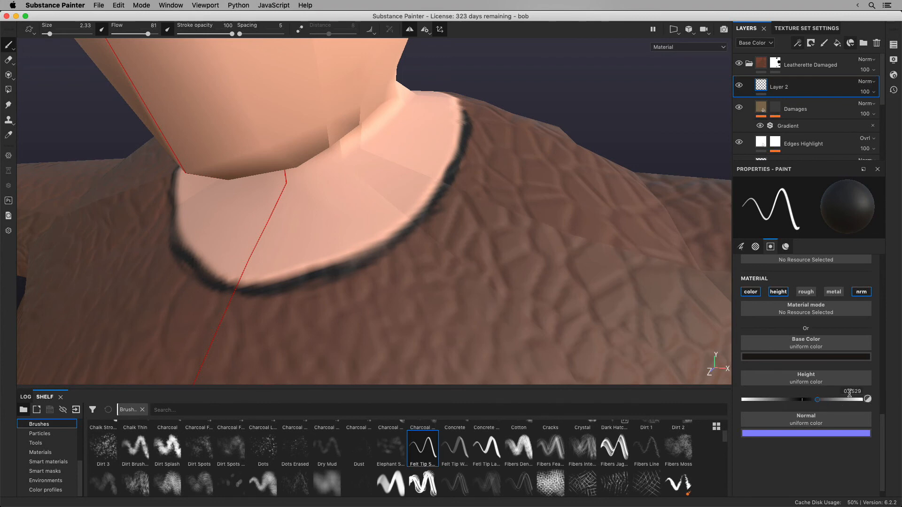
{"action": "mouse_move", "coordinate": [407, 230]}
{"action": "left_mouse_down"}
{"action": "mouse_move", "coordinate": [451, 175]}
{"action": "mouse_move", "coordinate": [419, 219]}
{"action": "mouse_move", "coordinate": [364, 258]}
{"action": "mouse_move", "coordinate": [250, 294]}
{"action": "mouse_move", "coordinate": [377, 249]}
{"action": "mouse_move", "coordinate": [450, 145]}
{"action": "mouse_move", "coordinate": [370, 245]}
{"action": "mouse_move", "coordinate": [243, 296]}
{"action": "left_mouse_up"}
{"action": "mouse_move", "coordinate": [452, 160]}
{"action": "left_mouse_down"}
{"action": "mouse_move", "coordinate": [459, 135]}
{"action": "mouse_move", "coordinate": [447, 175]}
{"action": "left_mouse_up"}
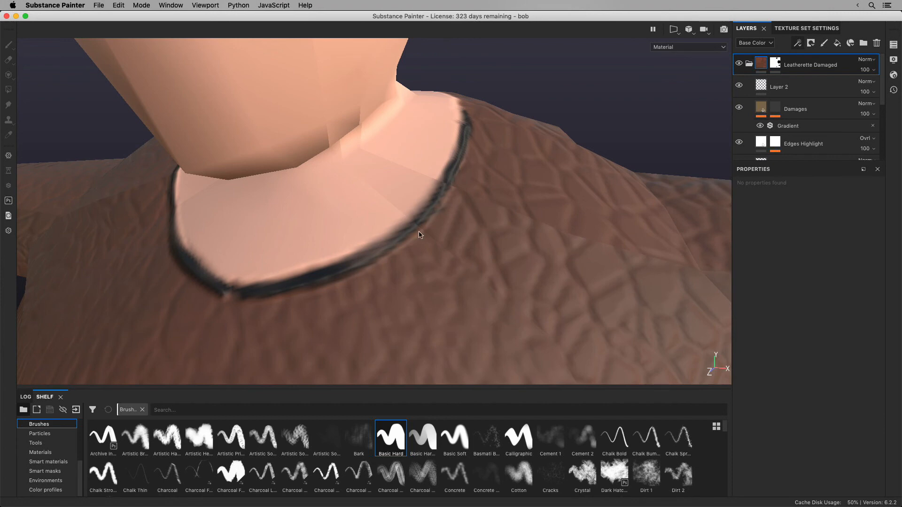
Collapse the Leatherette Damaged folder and add a paint layer directly above Human Bumpy Skin
{"action": "left_click", "coordinate": [778, 65]}
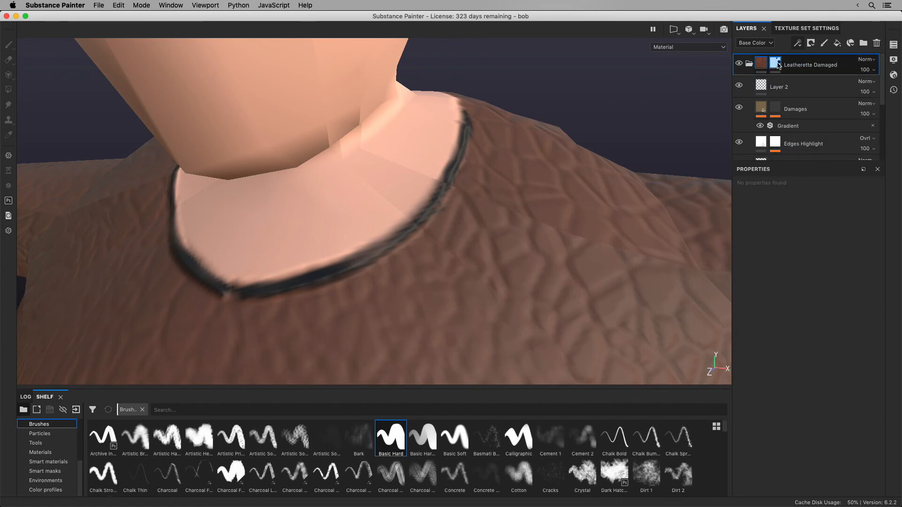
{"action": "left_click", "coordinate": [749, 63]}
{"action": "left_click", "coordinate": [825, 111]}
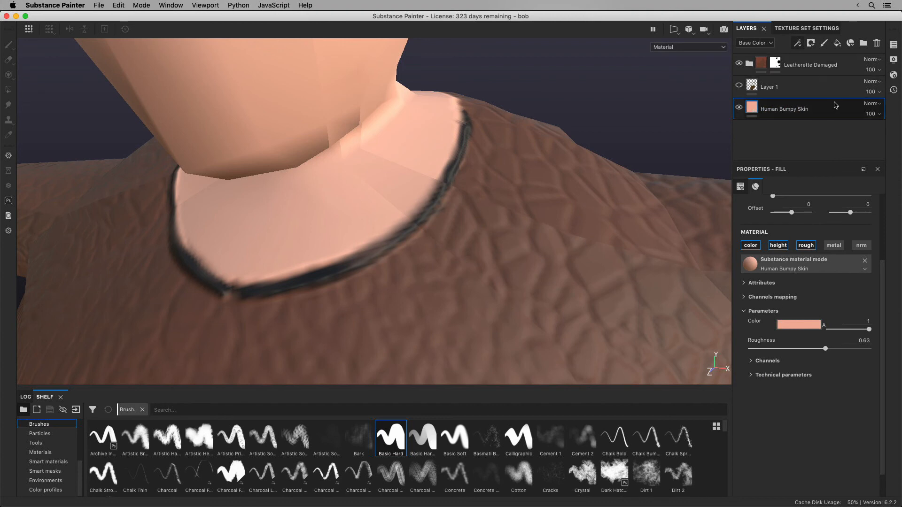
{"action": "left_click", "coordinate": [824, 43]}
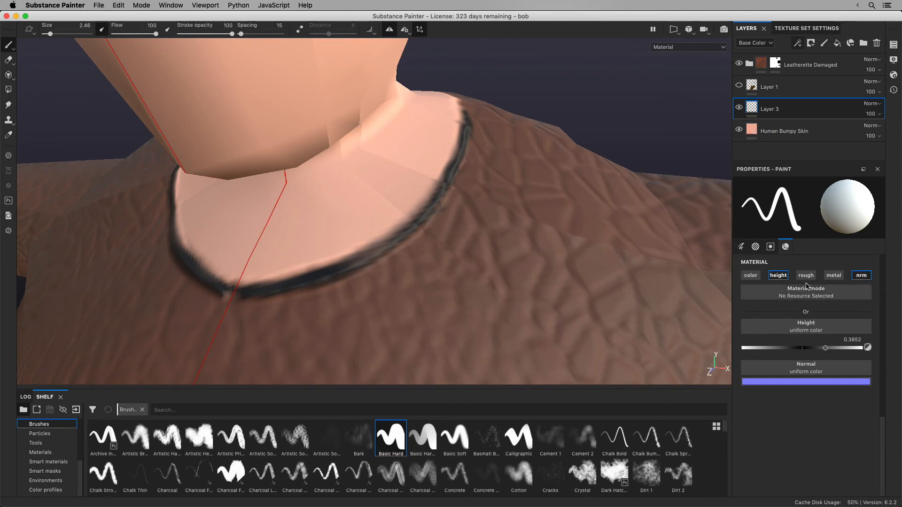
Try a stroke on the exposed neck skin with the color channel off and height 0.2763, and undo it
{"action": "left_click", "coordinate": [750, 276]}
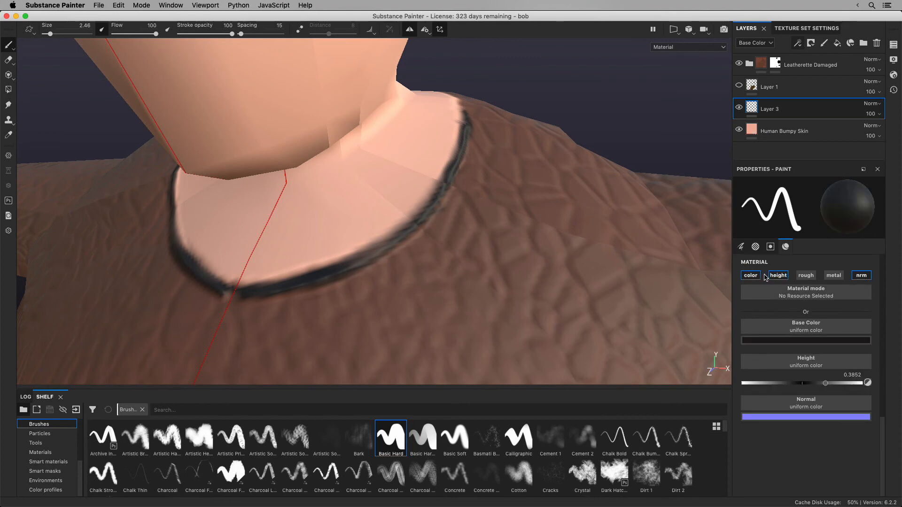
{"action": "left_click", "coordinate": [750, 276]}
{"action": "left_click", "coordinate": [777, 276]}
{"action": "left_click", "coordinate": [778, 275]}
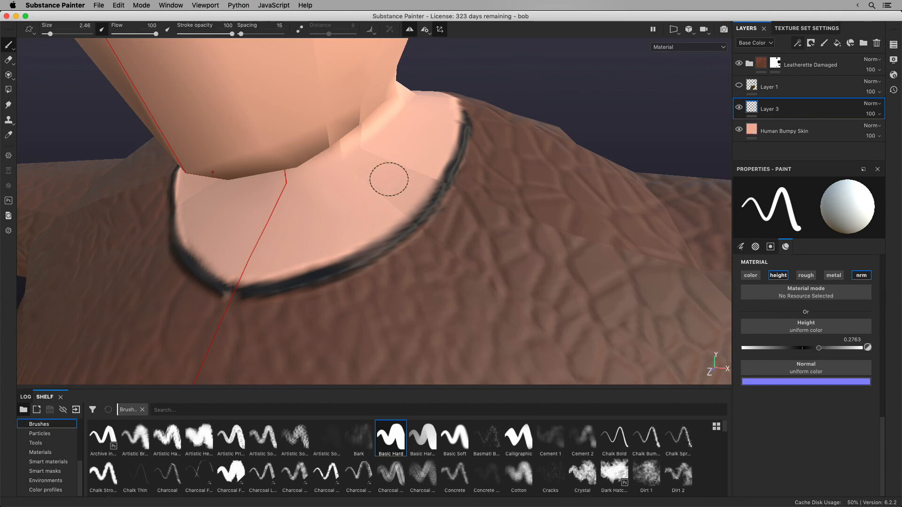
{"action": "mouse_move", "coordinate": [392, 201]}
{"action": "left_mouse_down"}
{"action": "mouse_move", "coordinate": [370, 218]}
{"action": "mouse_move", "coordinate": [404, 194]}
{"action": "left_mouse_up"}
{"action": "key", "text": "super+z"}
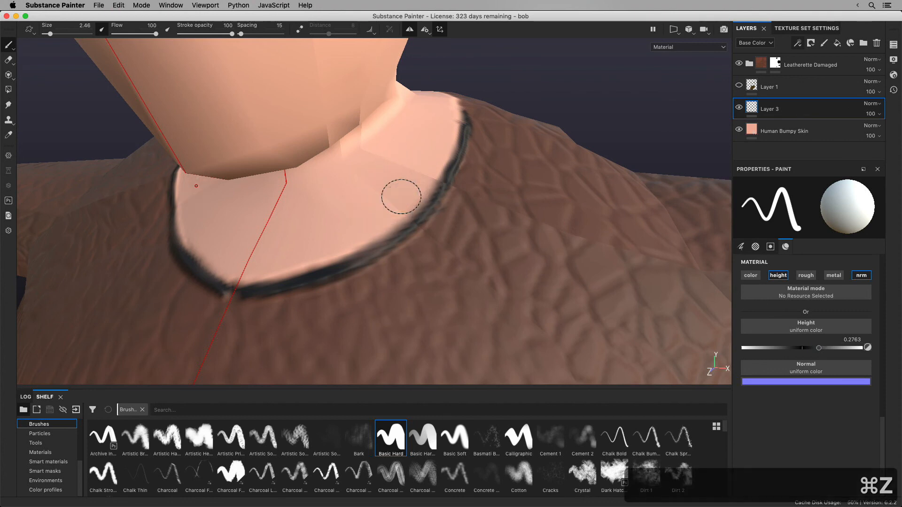
Set the brush height to 0.1440 and paint raised relief strokes on the exposed skin between neck and neckline
{"action": "left_click_drag", "start_coordinate": [818, 349], "coordinate": [811, 348]}
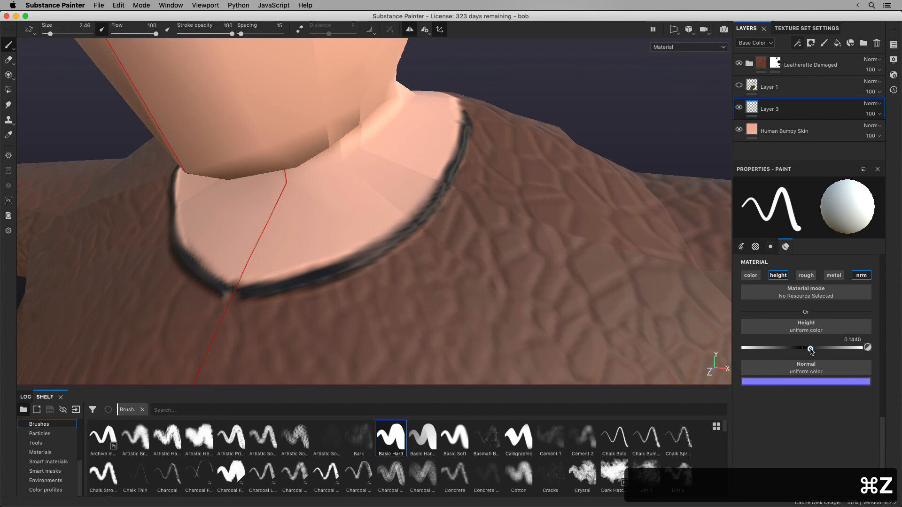
{"action": "mouse_move", "coordinate": [408, 191]}
{"action": "left_mouse_down"}
{"action": "mouse_move", "coordinate": [437, 144]}
{"action": "mouse_move", "coordinate": [324, 244]}
{"action": "mouse_move", "coordinate": [268, 261]}
{"action": "mouse_move", "coordinate": [288, 214]}
{"action": "mouse_move", "coordinate": [262, 252]}
{"action": "mouse_move", "coordinate": [294, 199]}
{"action": "mouse_move", "coordinate": [312, 231]}
{"action": "mouse_move", "coordinate": [346, 220]}
{"action": "mouse_move", "coordinate": [301, 244]}
{"action": "mouse_move", "coordinate": [275, 244]}
{"action": "mouse_move", "coordinate": [291, 177]}
{"action": "mouse_move", "coordinate": [270, 193]}
{"action": "left_mouse_up"}
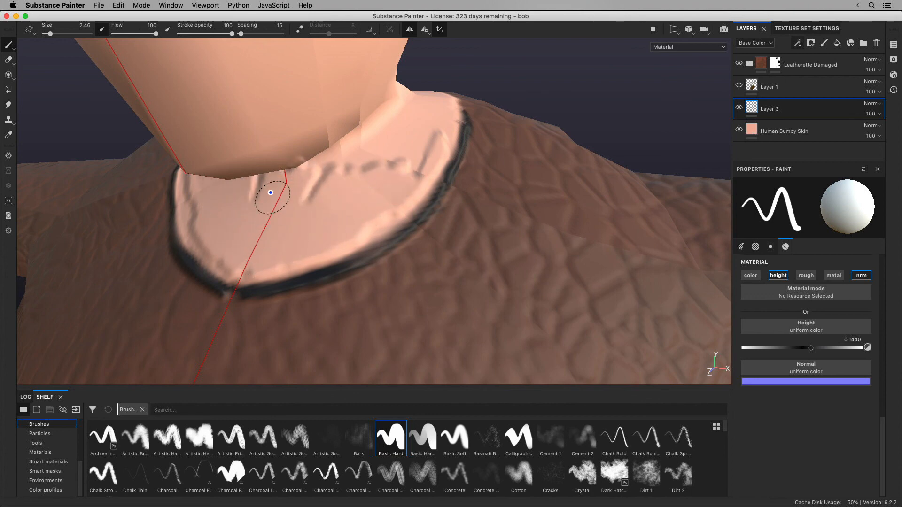
Undo the relief strokes on the exposed skin and repaint raised ridges along the base of the neck and toward the shoulder
{"action": "key", "text": "super+z"}
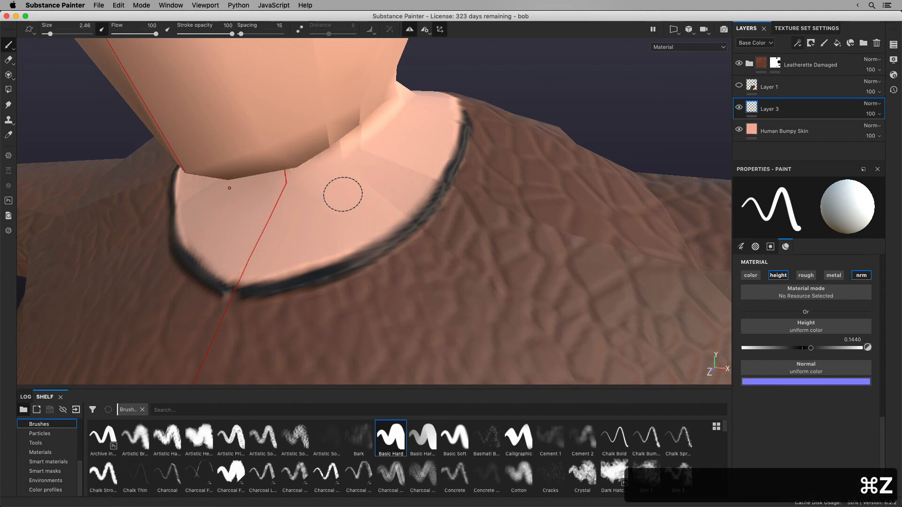
{"action": "mouse_move", "coordinate": [343, 194]}
{"action": "left_mouse_down"}
{"action": "mouse_move", "coordinate": [378, 145]}
{"action": "mouse_move", "coordinate": [359, 177]}
{"action": "mouse_move", "coordinate": [354, 195]}
{"action": "mouse_move", "coordinate": [365, 201]}
{"action": "mouse_move", "coordinate": [345, 233]}
{"action": "mouse_move", "coordinate": [359, 225]}
{"action": "mouse_move", "coordinate": [282, 198]}
{"action": "mouse_move", "coordinate": [253, 266]}
{"action": "mouse_move", "coordinate": [296, 262]}
{"action": "mouse_move", "coordinate": [417, 182]}
{"action": "mouse_move", "coordinate": [331, 210]}
{"action": "mouse_move", "coordinate": [306, 193]}
{"action": "mouse_move", "coordinate": [356, 164]}
{"action": "mouse_move", "coordinate": [375, 141]}
{"action": "mouse_move", "coordinate": [428, 160]}
{"action": "mouse_move", "coordinate": [418, 127]}
{"action": "mouse_move", "coordinate": [413, 143]}
{"action": "mouse_move", "coordinate": [263, 275]}
{"action": "mouse_move", "coordinate": [332, 250]}
{"action": "mouse_move", "coordinate": [246, 273]}
{"action": "mouse_move", "coordinate": [374, 223]}
{"action": "mouse_move", "coordinate": [453, 115]}
{"action": "left_mouse_up"}
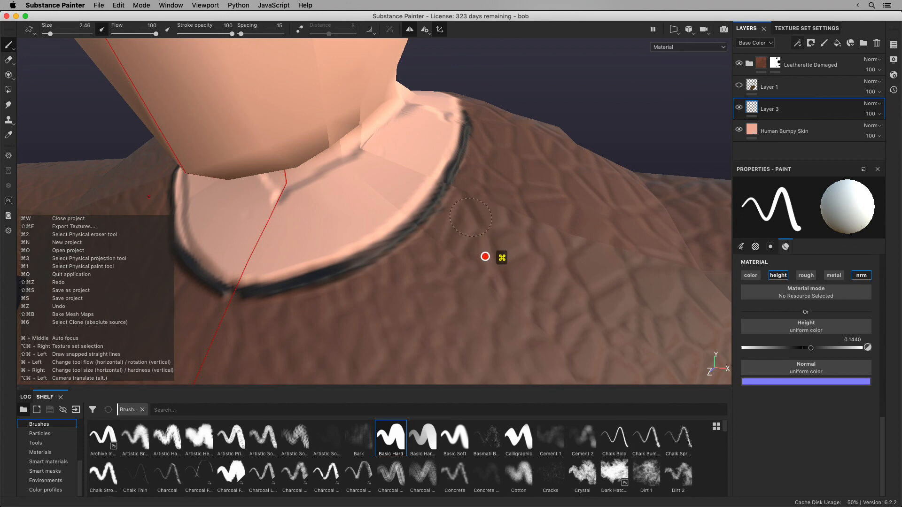
{"action": "mouse_move", "coordinate": [423, 236]}
{"action": "left_mouse_down", "text": "alt"}
{"action": "mouse_move", "coordinate": [433, 257]}
{"action": "mouse_move", "coordinate": [403, 272]}
{"action": "mouse_move", "coordinate": [376, 266]}
{"action": "left_mouse_up", "text": "alt"}
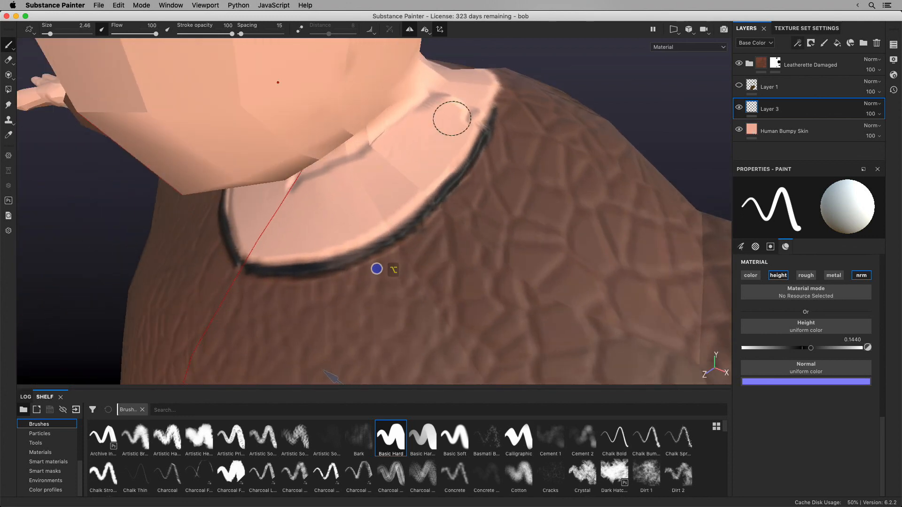
{"action": "mouse_move", "coordinate": [470, 100]}
{"action": "left_mouse_down"}
{"action": "mouse_move", "coordinate": [446, 100]}
{"action": "mouse_move", "coordinate": [365, 149]}
{"action": "mouse_move", "coordinate": [475, 114]}
{"action": "mouse_move", "coordinate": [422, 191]}
{"action": "mouse_move", "coordinate": [330, 248]}
{"action": "mouse_move", "coordinate": [283, 257]}
{"action": "mouse_move", "coordinate": [432, 284]}
{"action": "mouse_move", "coordinate": [382, 252]}
{"action": "mouse_move", "coordinate": [322, 252]}
{"action": "left_mouse_up"}
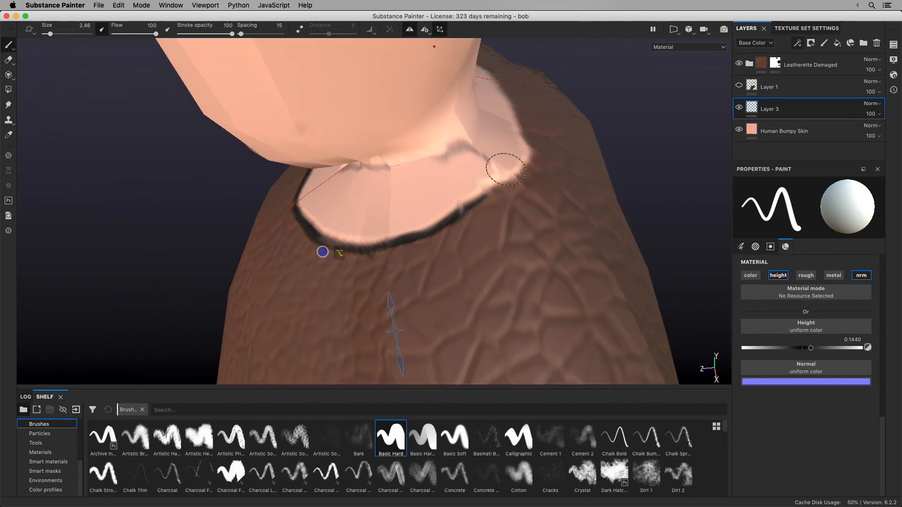
{"action": "left_click_drag", "start_coordinate": [501, 159], "coordinate": [502, 149]}
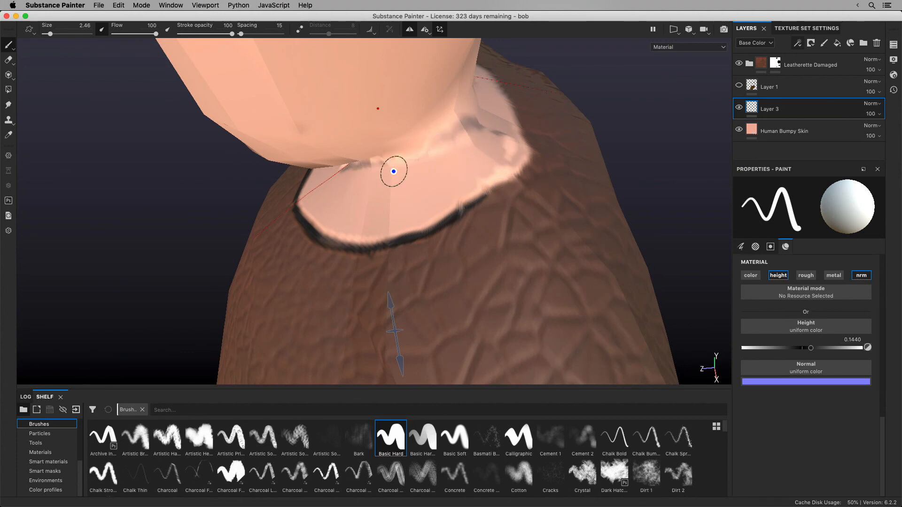
Inspect the textured character around the hand, sleeve, torso and neckline
{"action": "left_click_drag", "start_coordinate": [394, 171], "coordinate": [489, 283], "text": "alt"}
{"action": "right_click_drag", "start_coordinate": [489, 283], "coordinate": [490, 296], "text": "alt"}
{"action": "middle_click_drag", "start_coordinate": [489, 296], "coordinate": [332, 263], "text": "alt"}
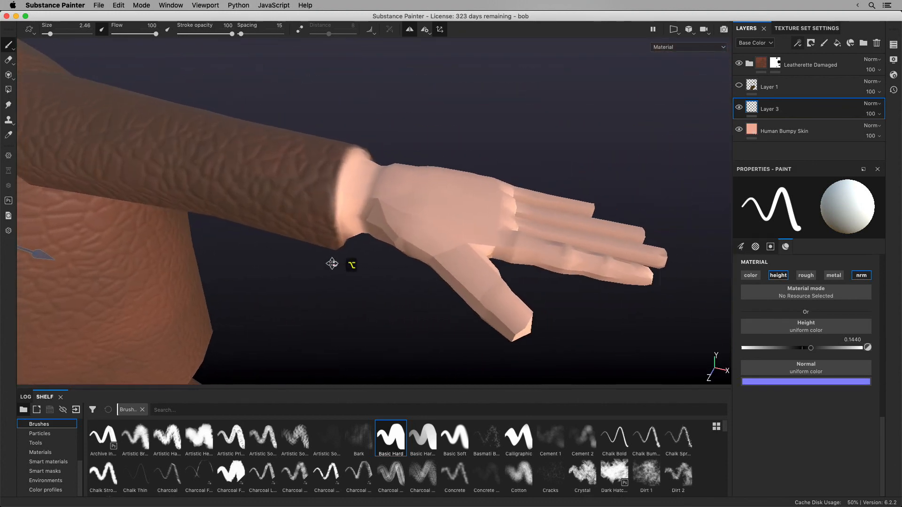
{"action": "left_click_drag", "start_coordinate": [332, 264], "coordinate": [512, 254], "text": "alt"}
{"action": "right_click_drag", "start_coordinate": [479, 225], "coordinate": [669, 241], "text": "alt"}
{"action": "left_click_drag", "start_coordinate": [669, 241], "coordinate": [490, 296], "text": "alt"}
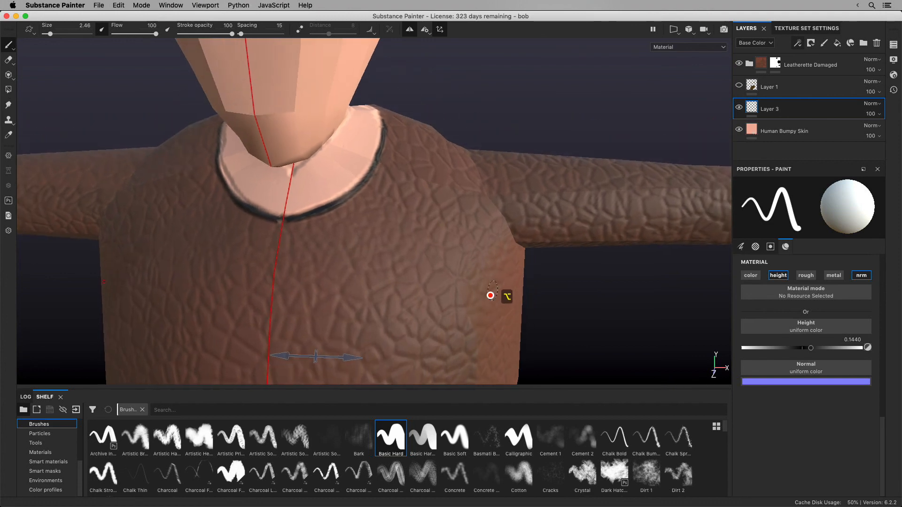
{"action": "left_click_drag", "start_coordinate": [452, 261], "coordinate": [420, 258], "text": "alt"}
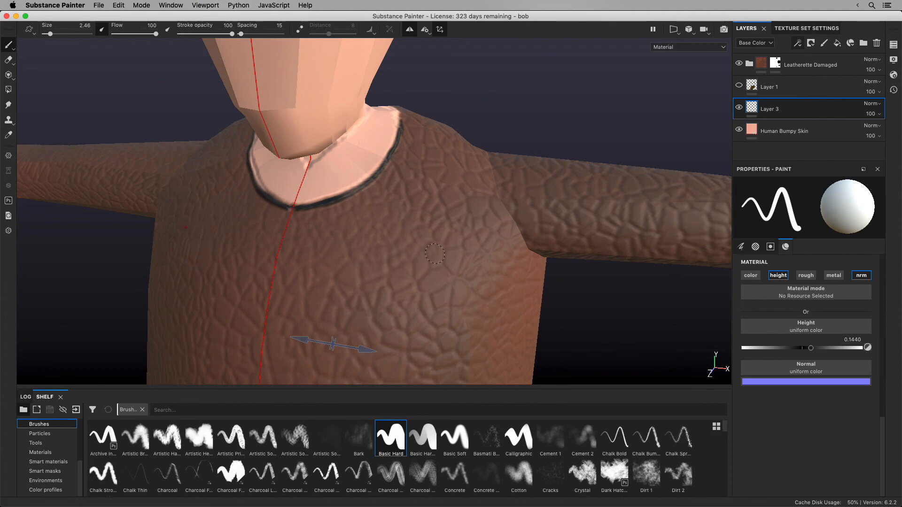
Open the texture export settings and choose the Arnold (AiStandard) output template
{"action": "left_click", "coordinate": [99, 5]}
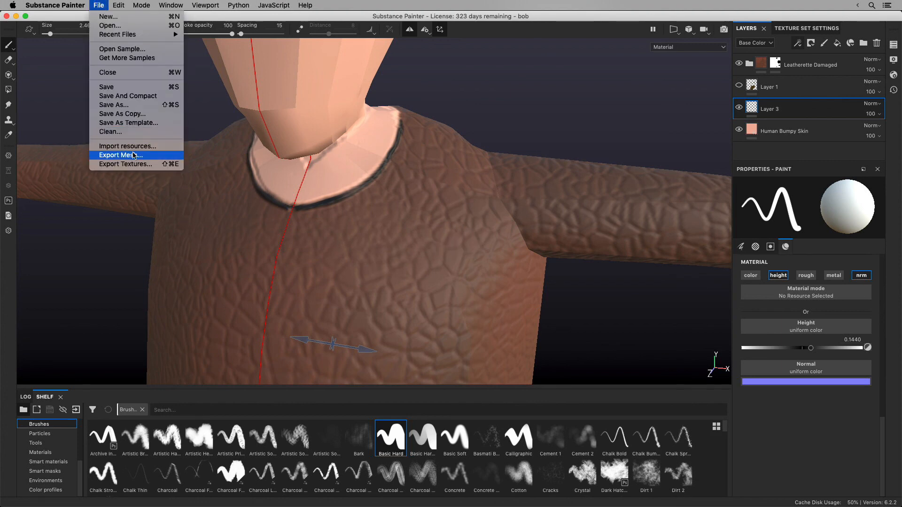
{"action": "left_click", "coordinate": [135, 164]}
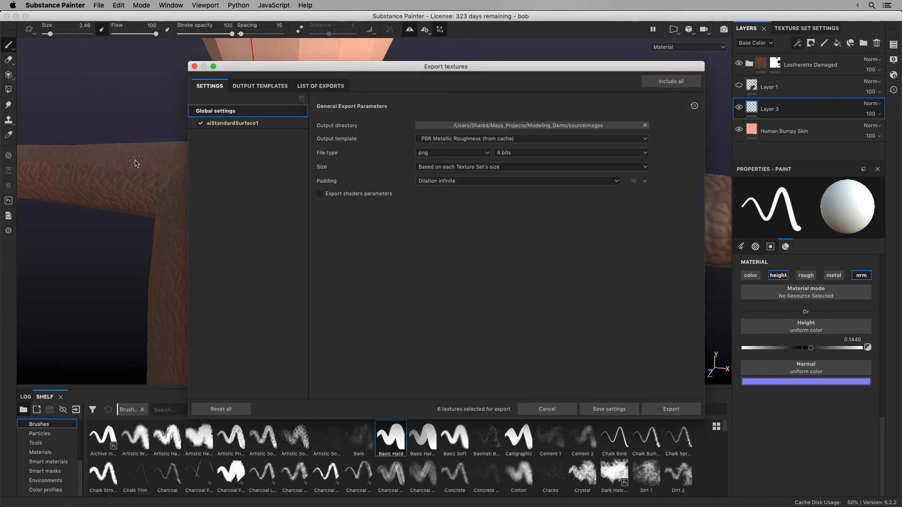
{"action": "left_click", "coordinate": [609, 126]}
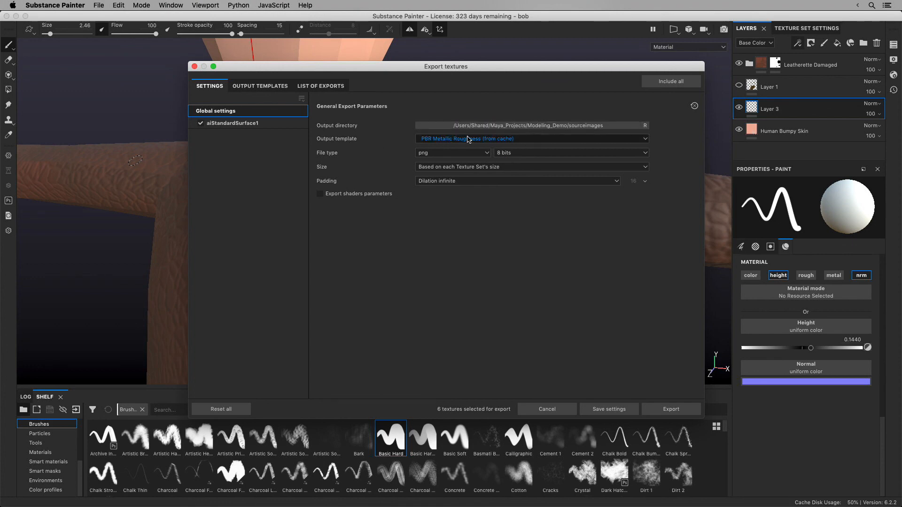
{"action": "left_click", "coordinate": [511, 140]}
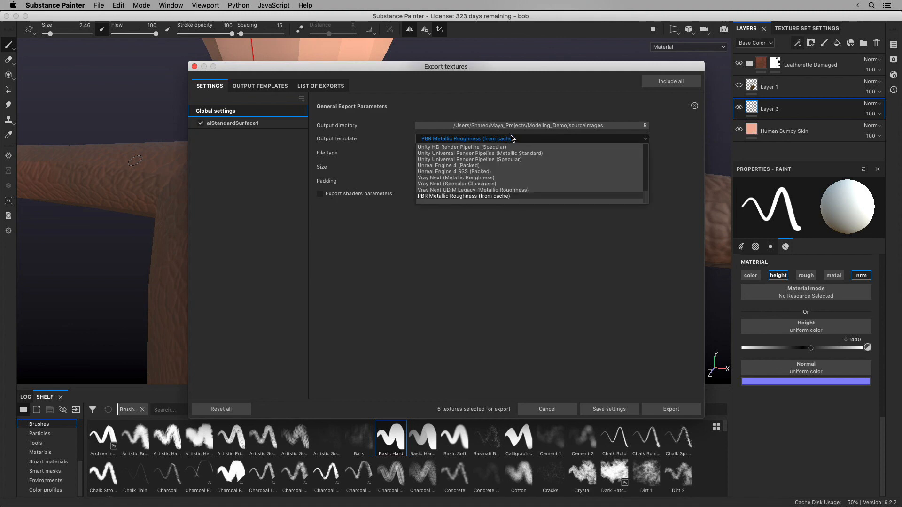
{"action": "left_click_drag", "start_coordinate": [646, 186], "coordinate": [646, 160]}
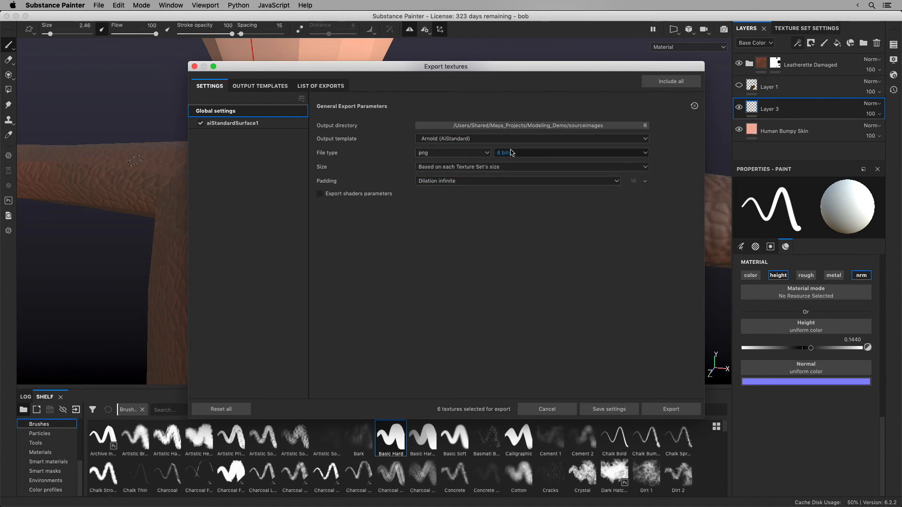
Choose png as the export file type, export the texture set and close the export window
{"action": "left_click", "coordinate": [466, 153]}
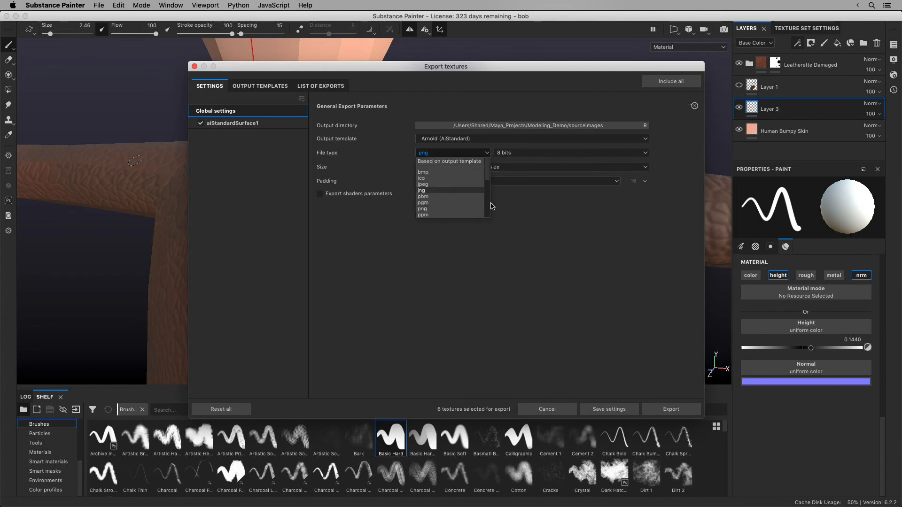
{"action": "scroll", "coordinate": [474, 188], "scroll_direction": "down", "scroll_amount": 2}
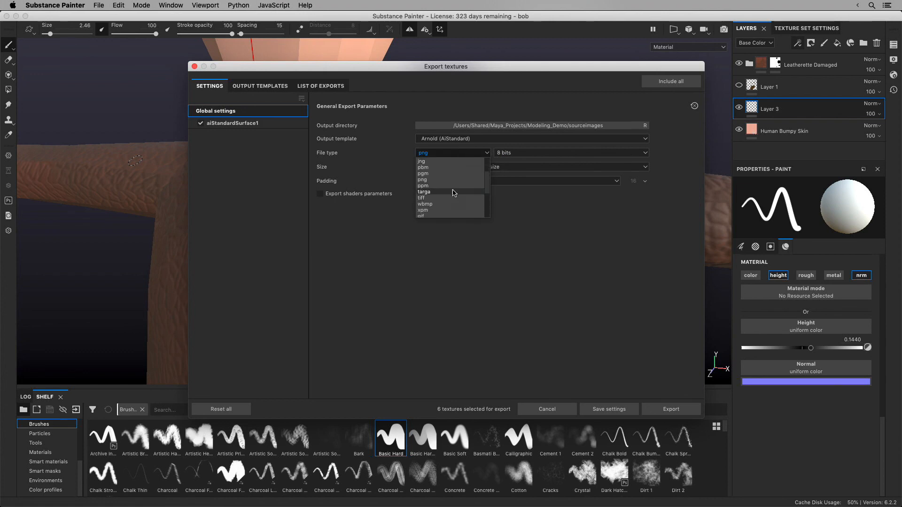
{"action": "scroll", "coordinate": [451, 188], "scroll_direction": "up", "scroll_amount": 3}
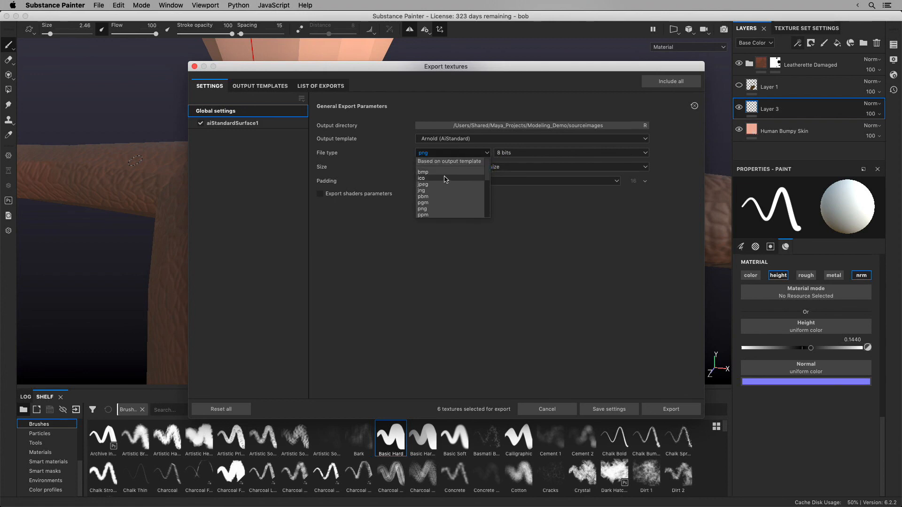
{"action": "left_click", "coordinate": [442, 208]}
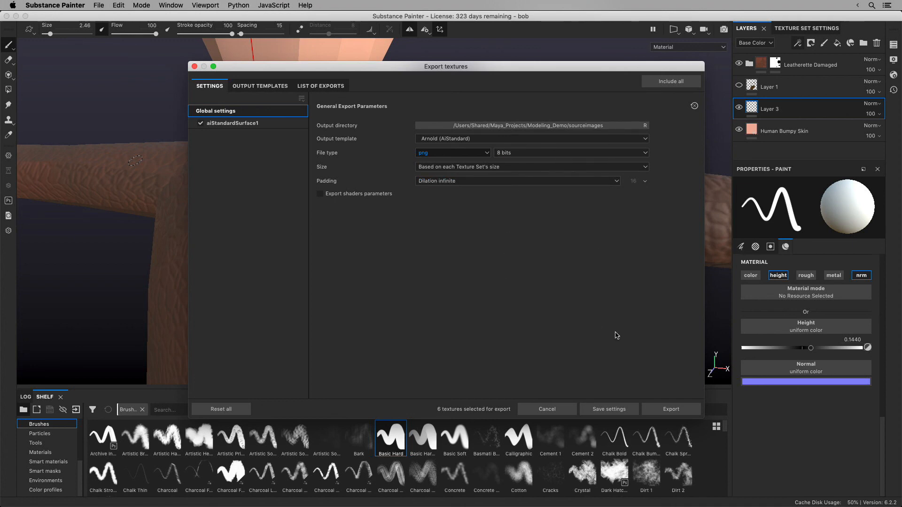
{"action": "left_click", "coordinate": [679, 408]}
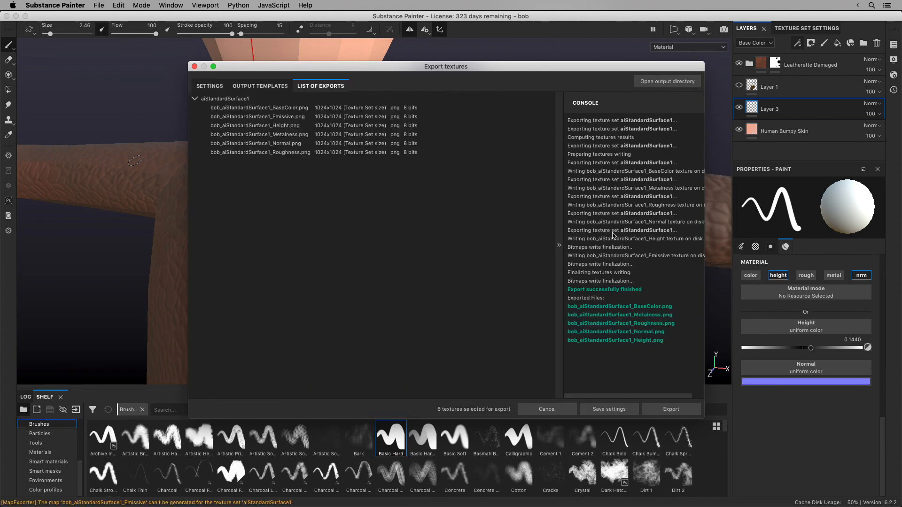
{"action": "left_click", "coordinate": [194, 67]}
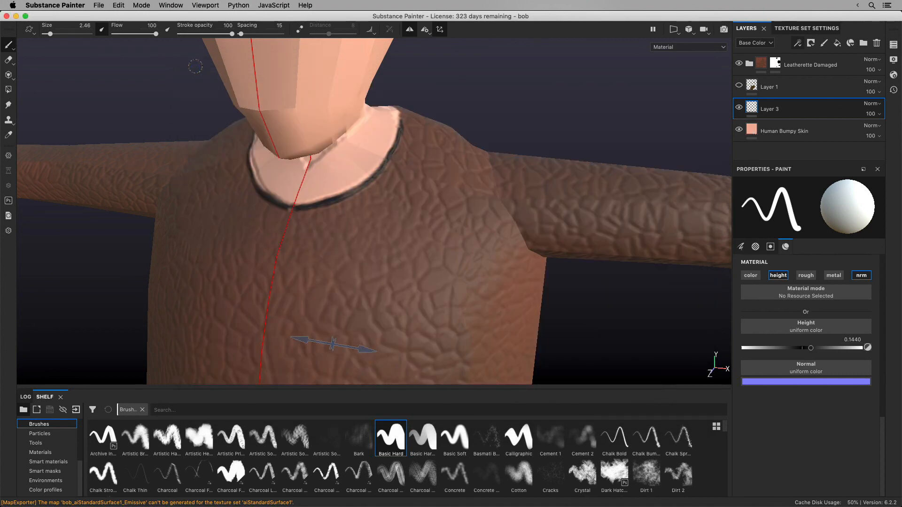